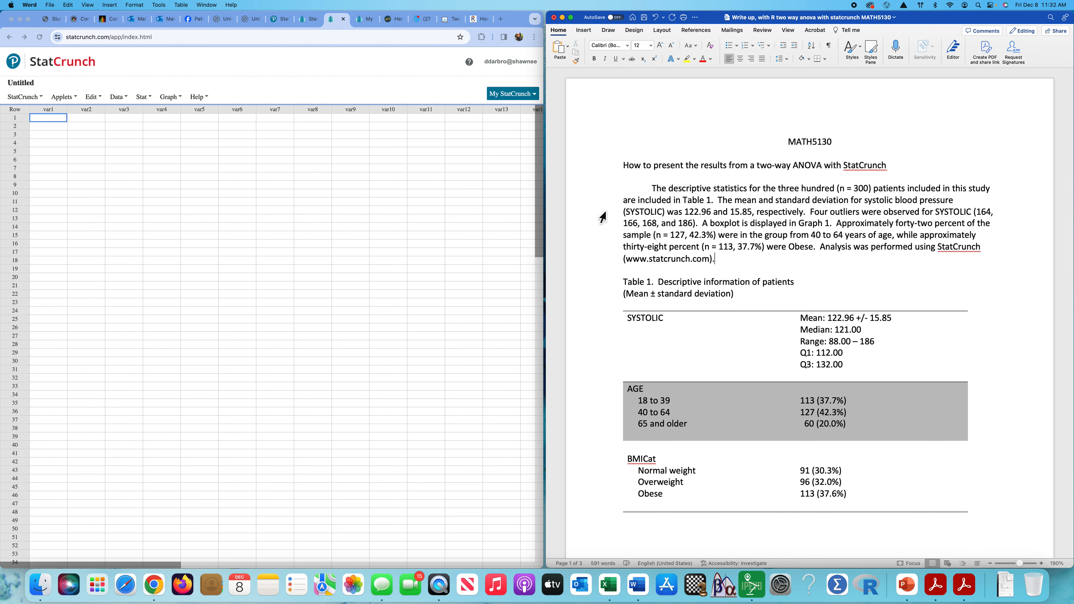
Upload SYSTOLIC over BMICat and AGE.csv from the computer into StatCrunch.
click(127, 97)
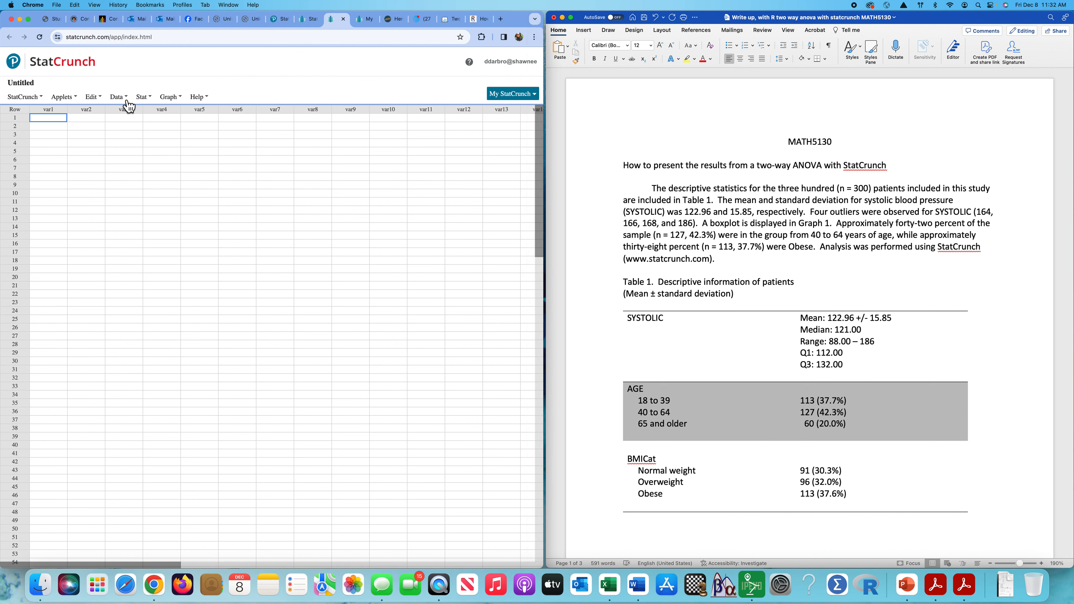
click(127, 97)
mouse_move(135, 119)
mouse_move(213, 115)
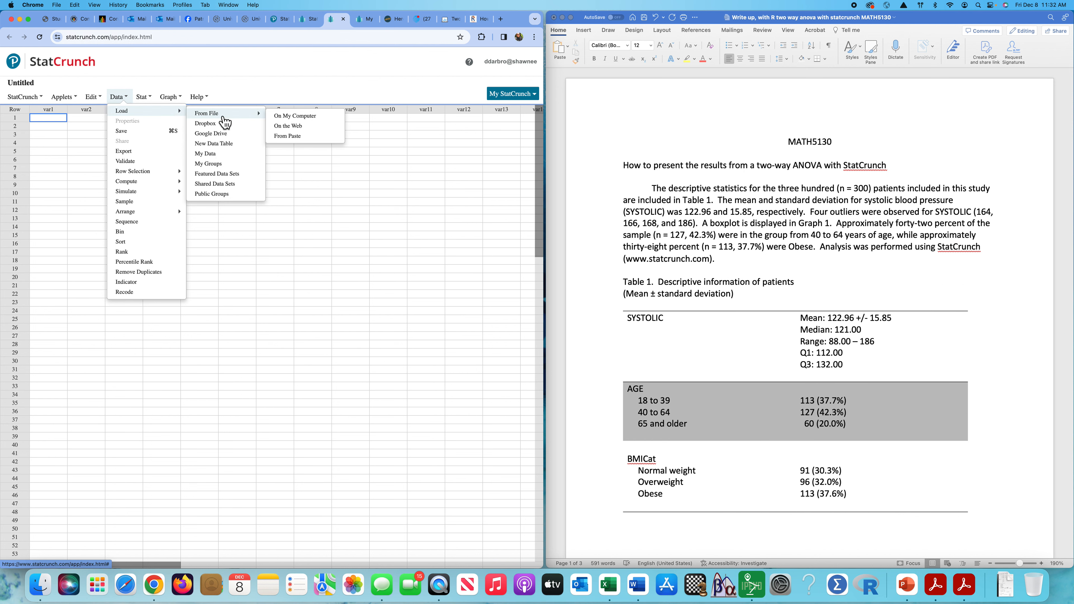
click(294, 125)
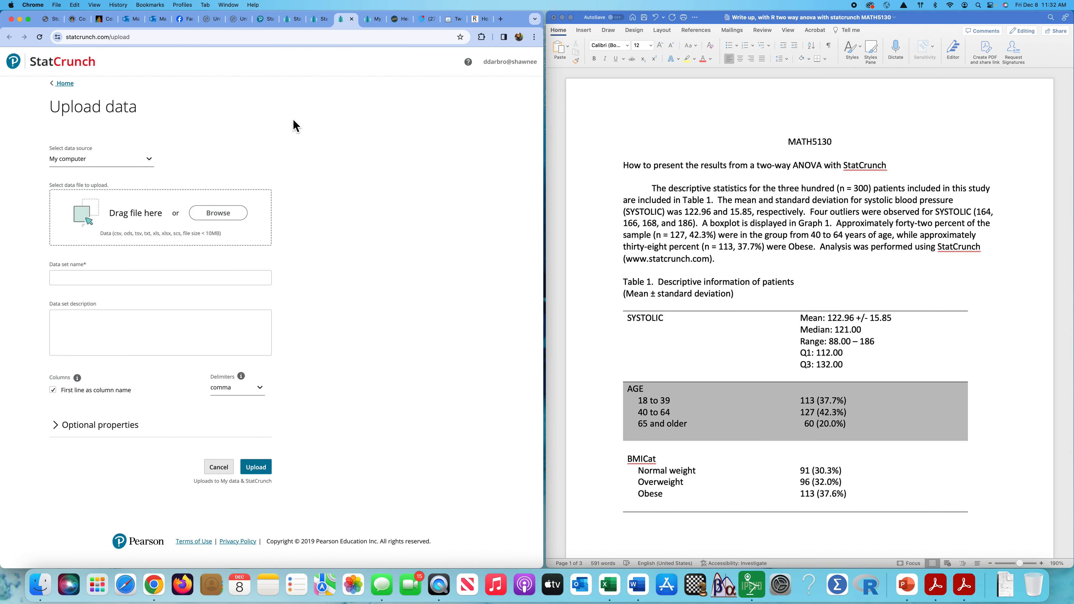
click(220, 216)
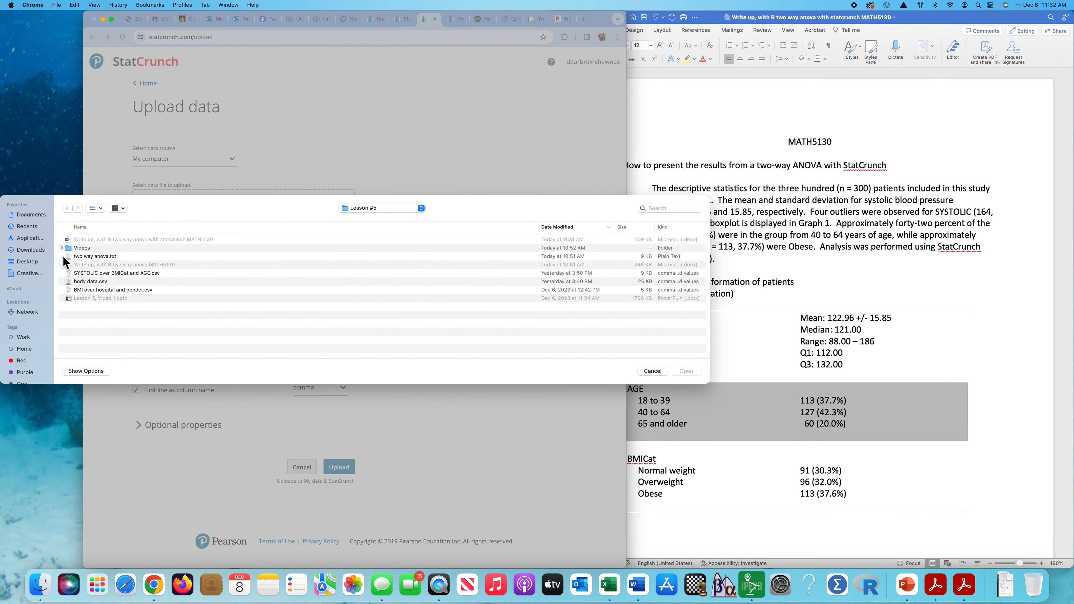
click(109, 273)
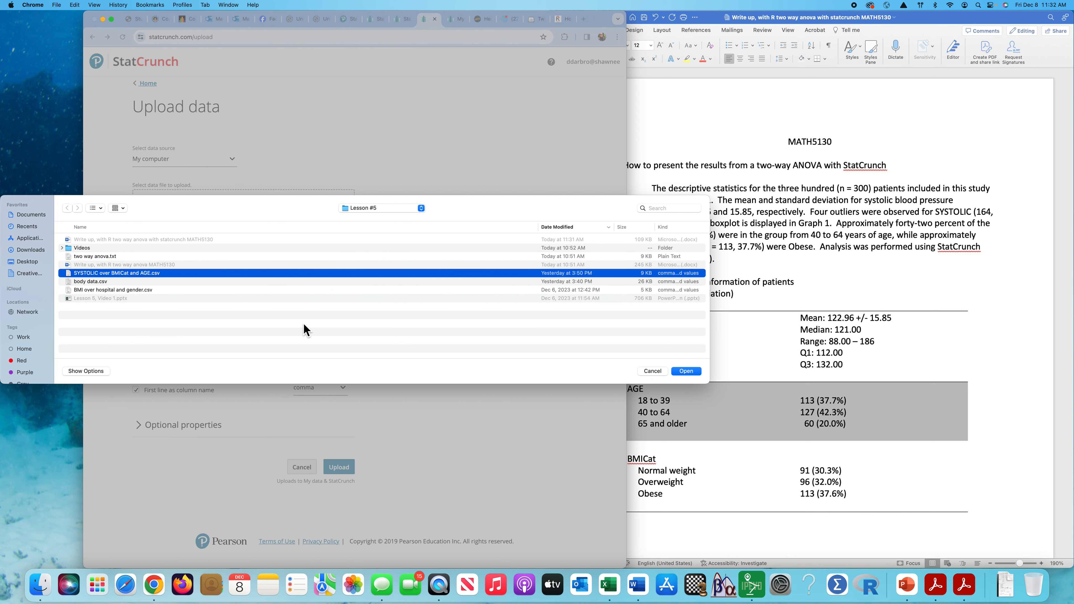
click(691, 375)
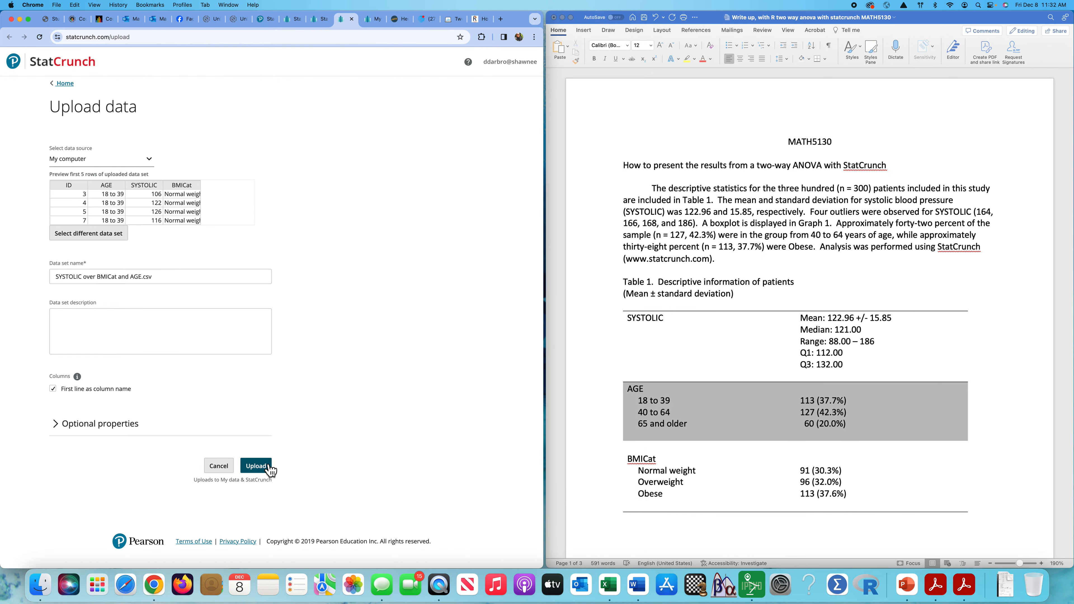
click(256, 466)
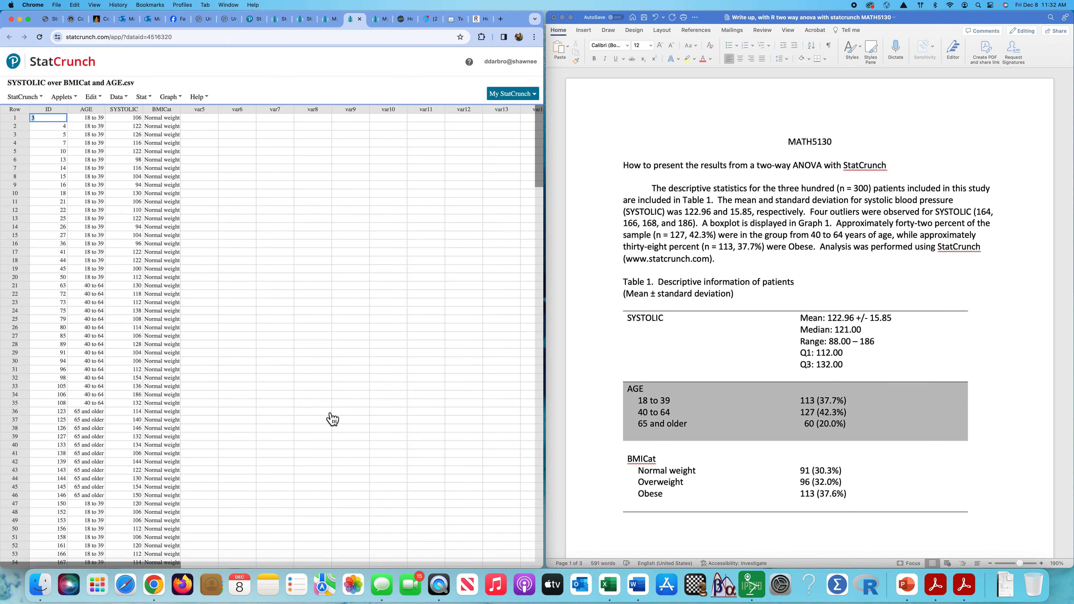
Scroll through the 300 rows of ID, AGE, SYSTOLIC and BMICat.
scroll(255, 372, down, 10)
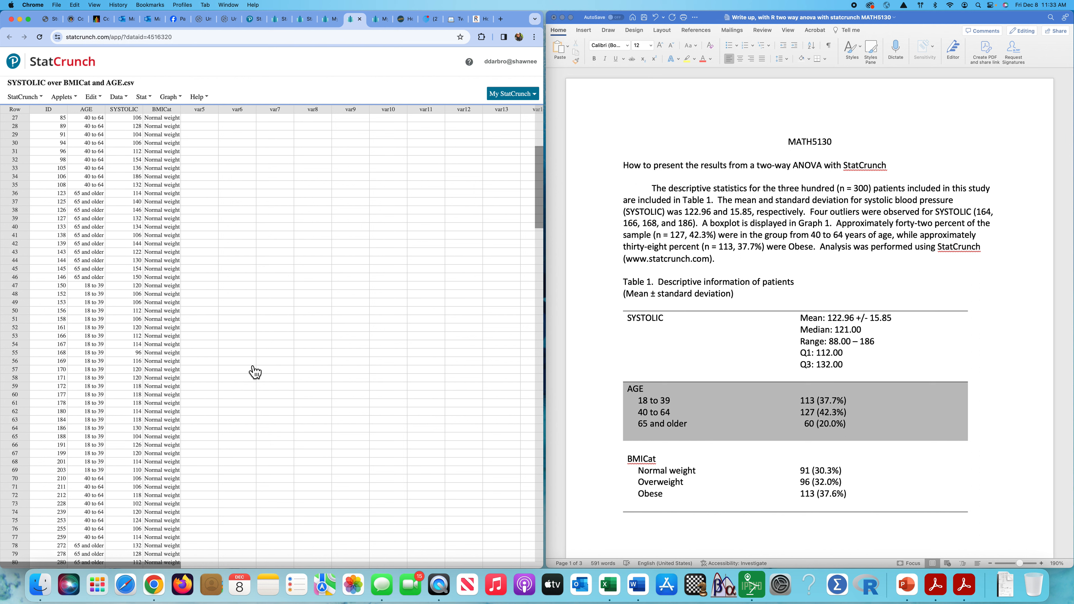
scroll(255, 372, down, 20)
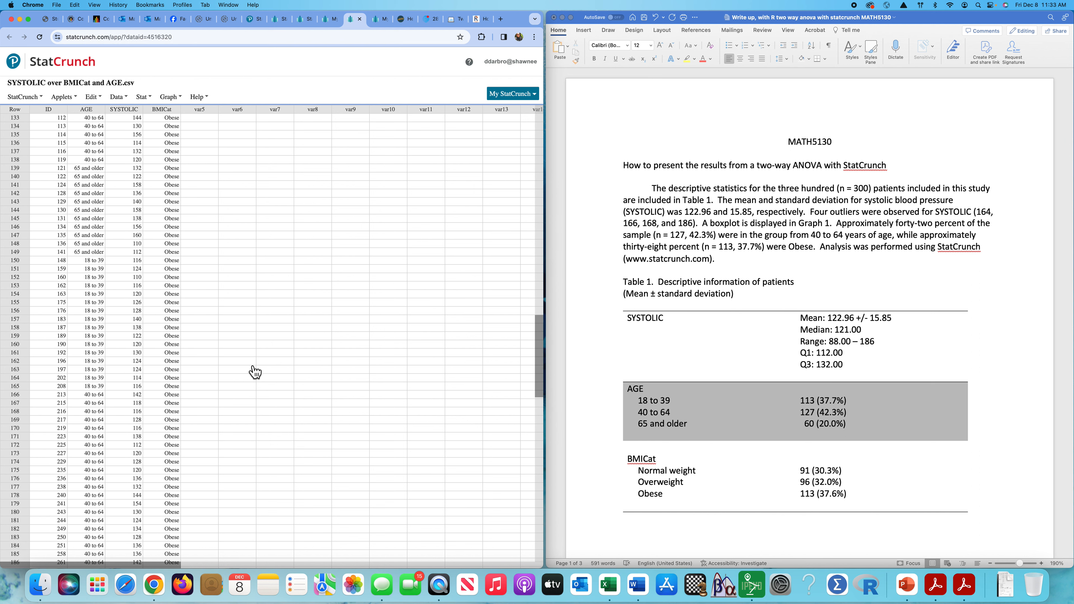
scroll(255, 372, down, 20)
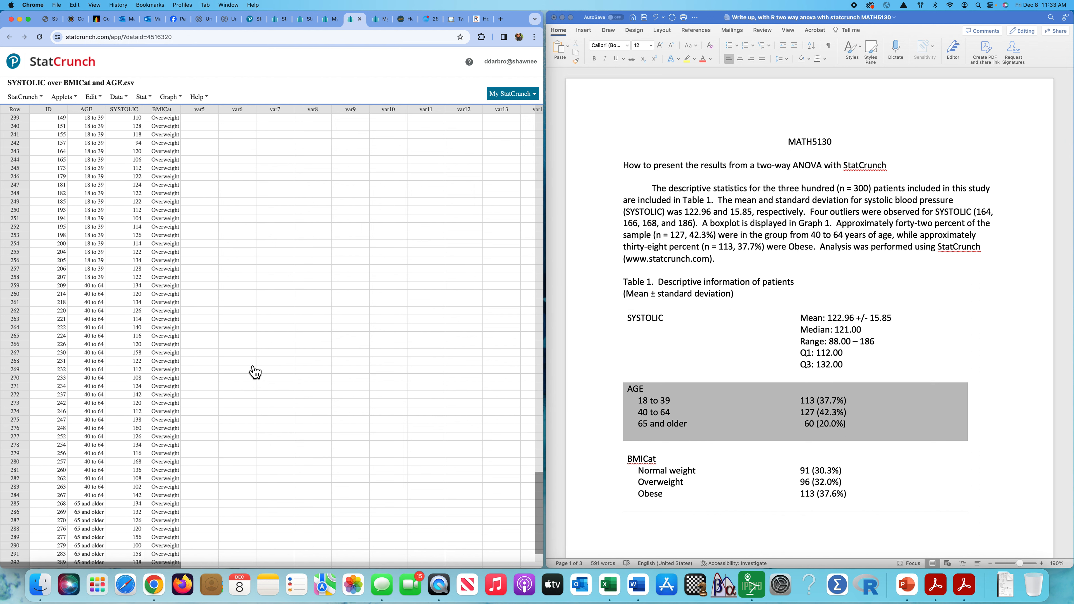
scroll(255, 373, down, 3)
scroll(255, 372, up, 20)
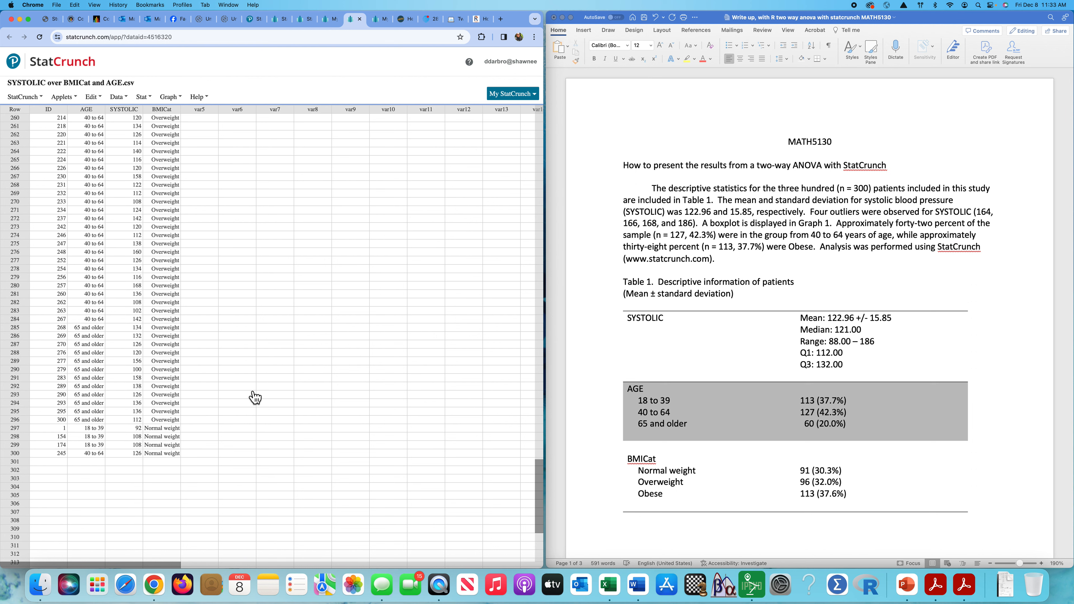
scroll(255, 398, up, 20)
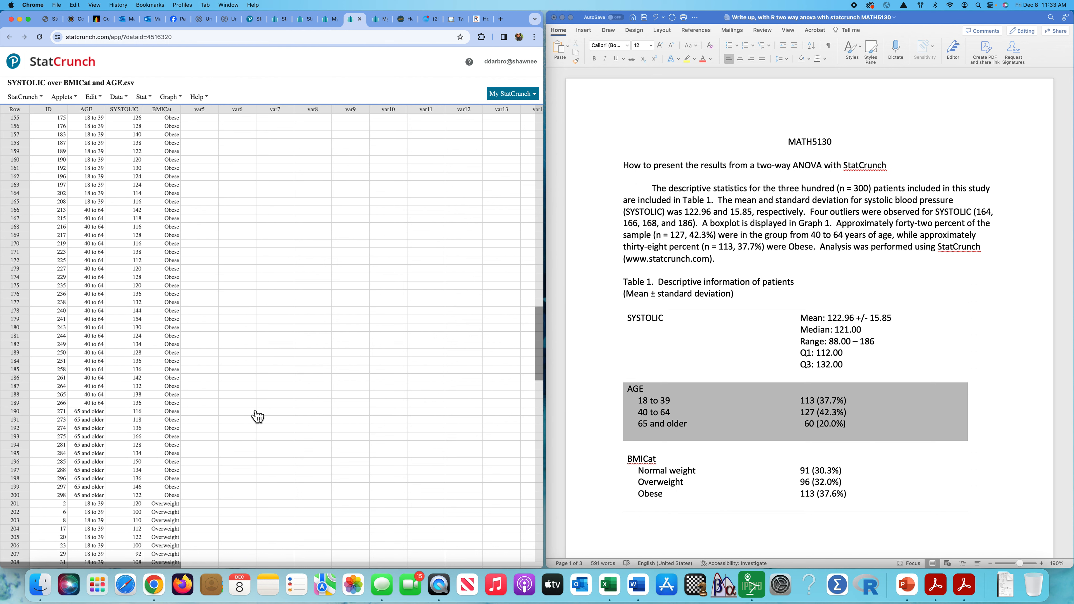
scroll(264, 463, up, 15)
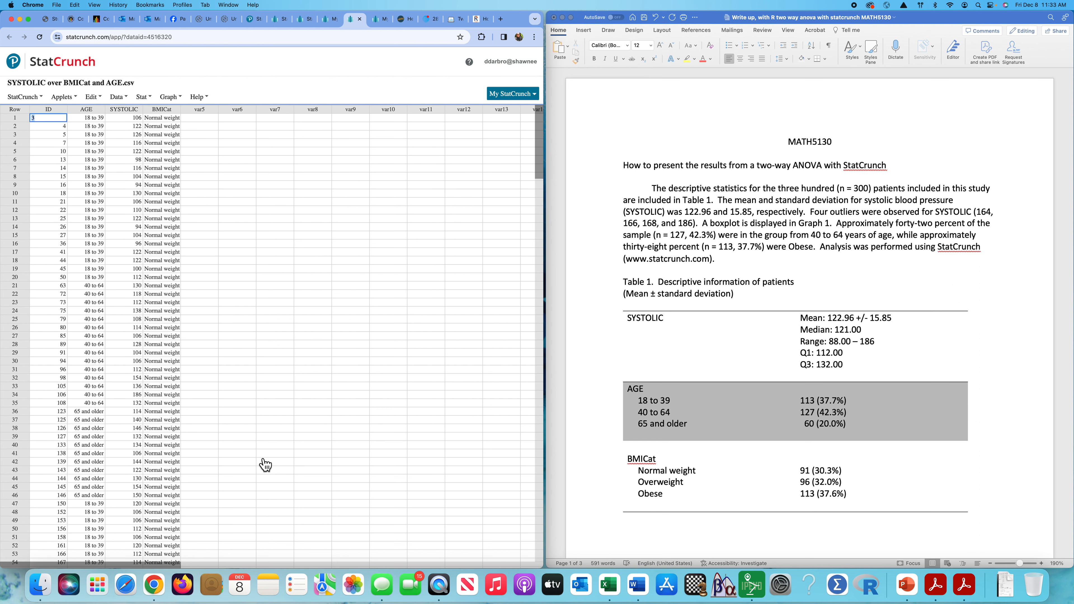
click(156, 98)
Start column summary stats for SYSTOLIC with n, mean and standard deviation.
mouse_move(165, 122)
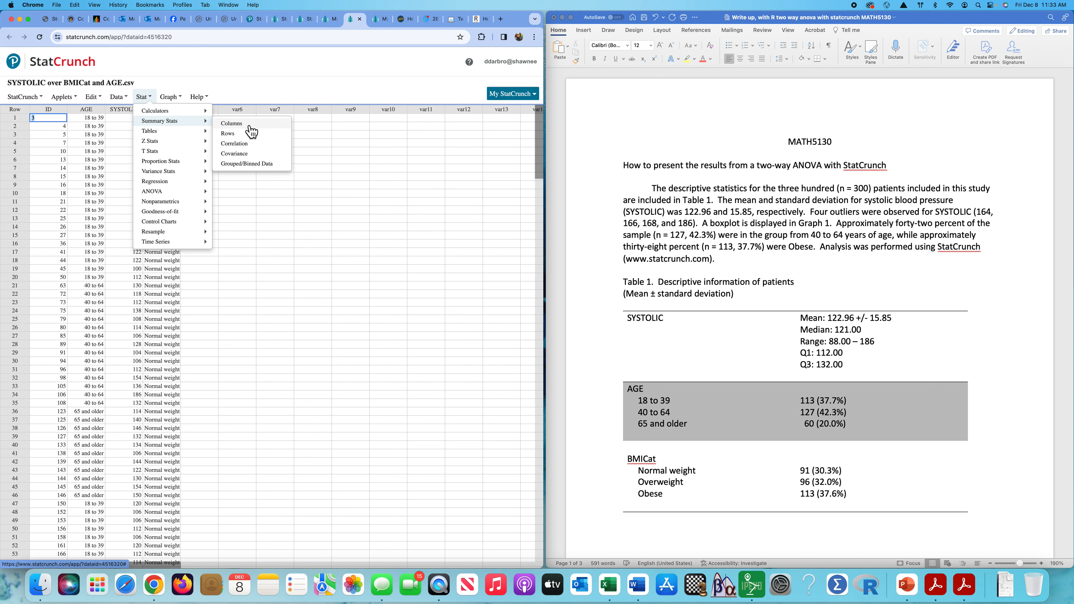
click(232, 127)
click(199, 209)
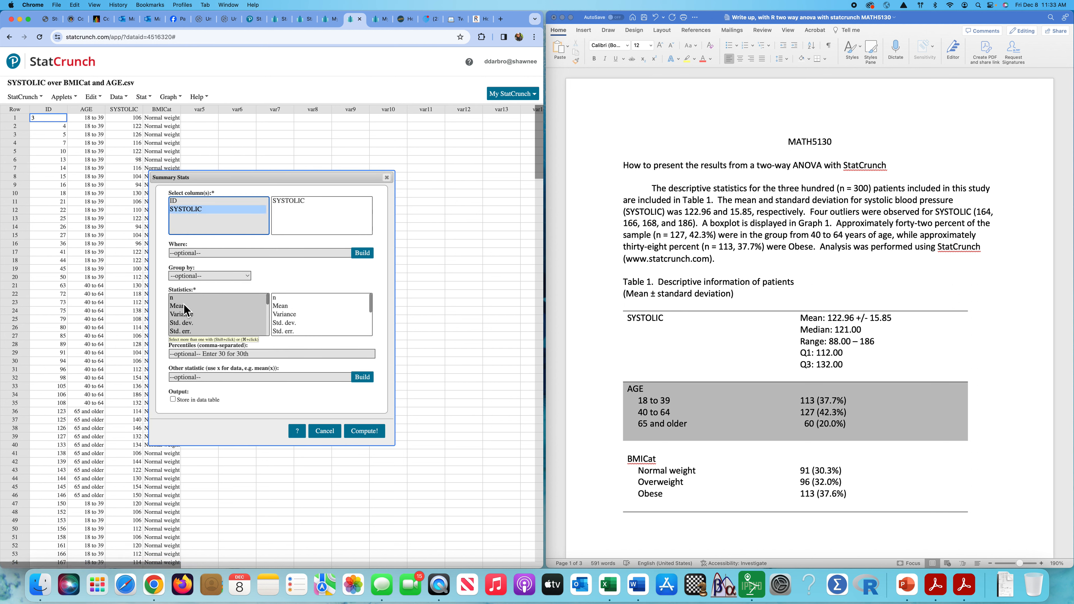
click(175, 298)
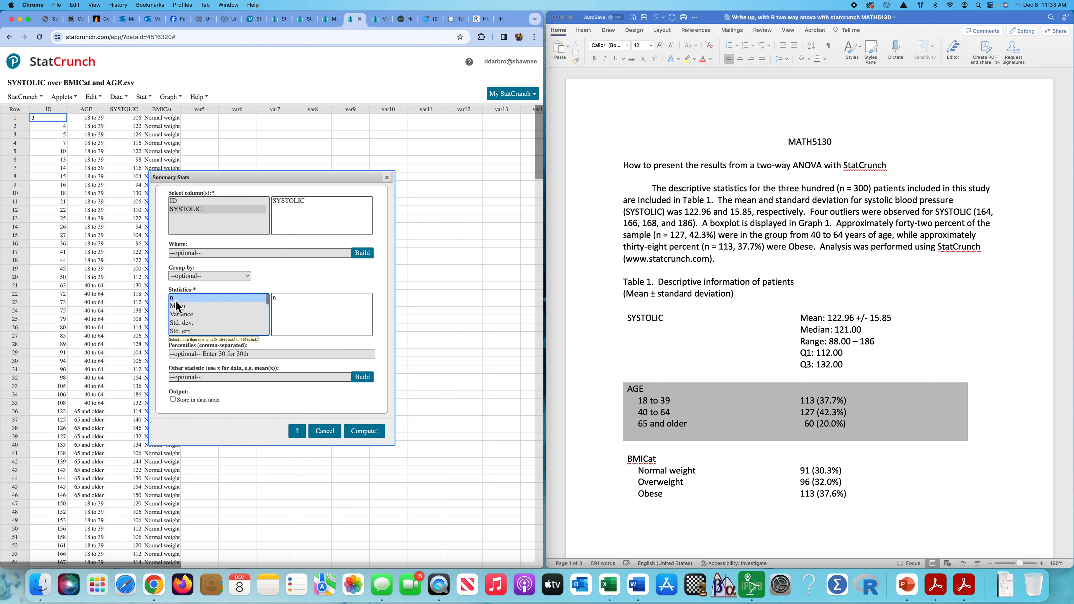
super+click(186, 306)
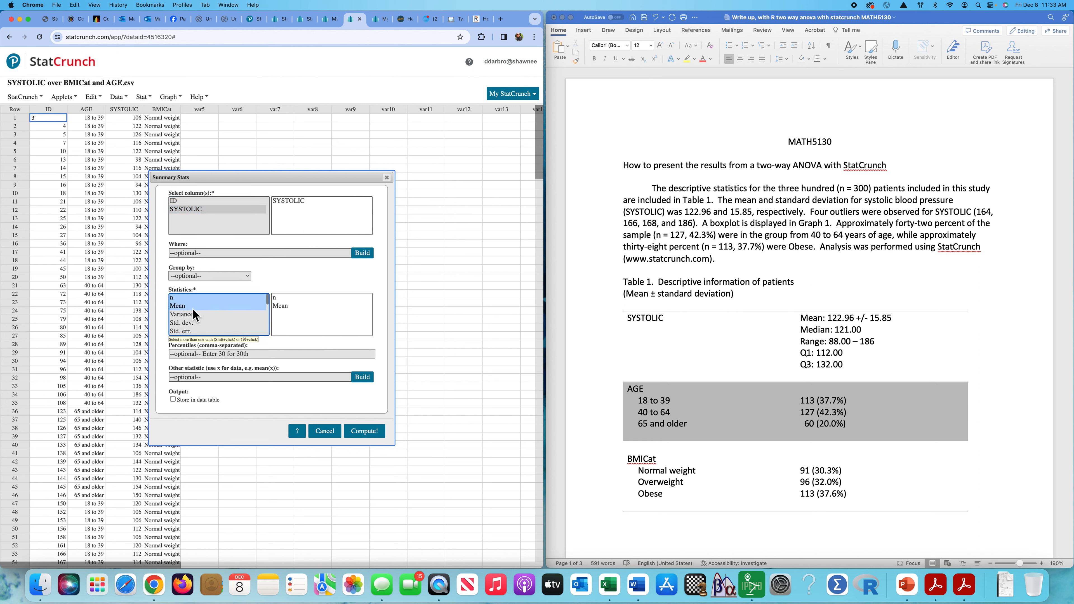
super+click(185, 324)
Add median, min, max, Q1 and Q3, compute (mean 122.96, median 121), then close the output.
scroll(190, 323, down, 3)
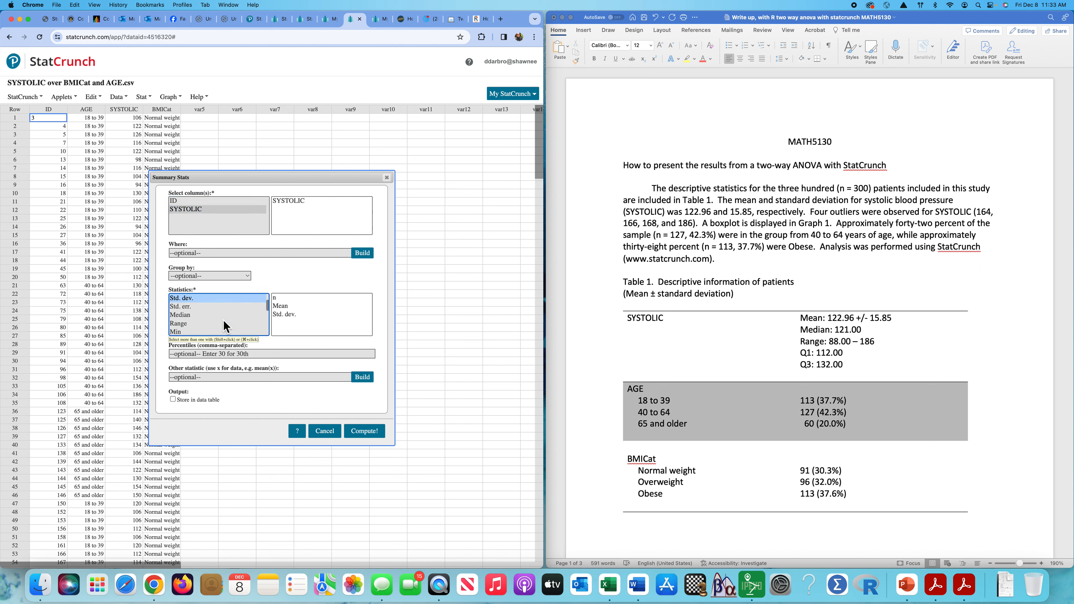
super+click(186, 313)
scroll(186, 320, down, 2)
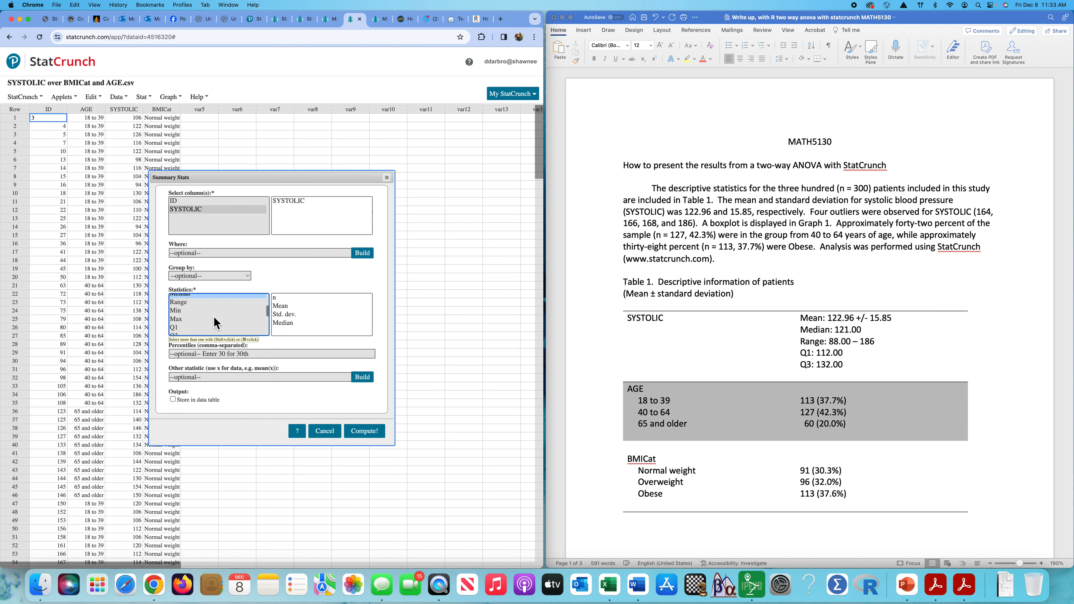
super+click(181, 311)
shift+click(178, 326)
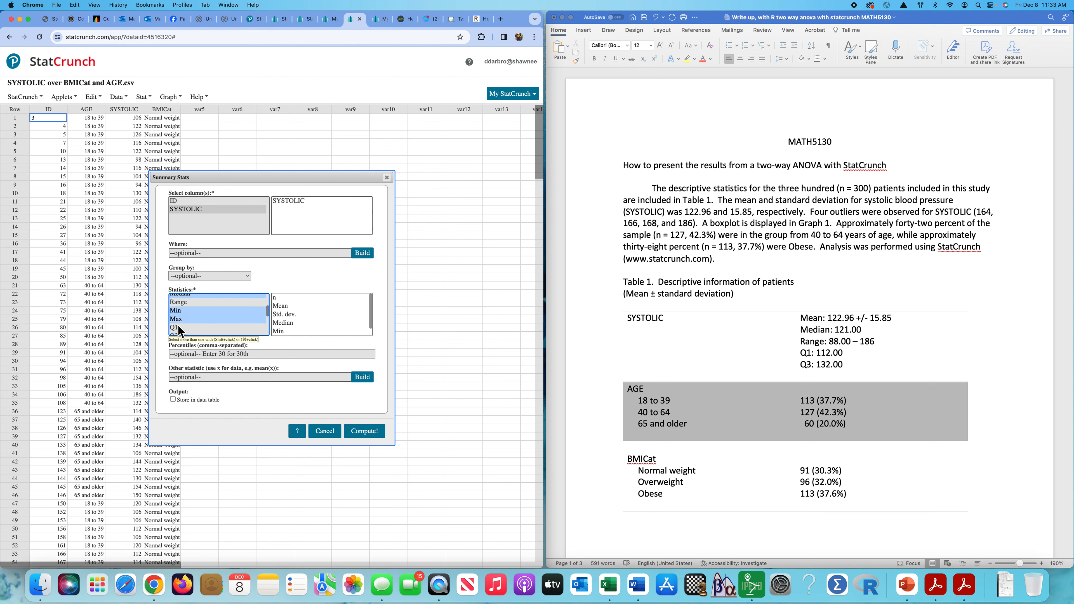
scroll(177, 327, down, 1)
shift+click(175, 314)
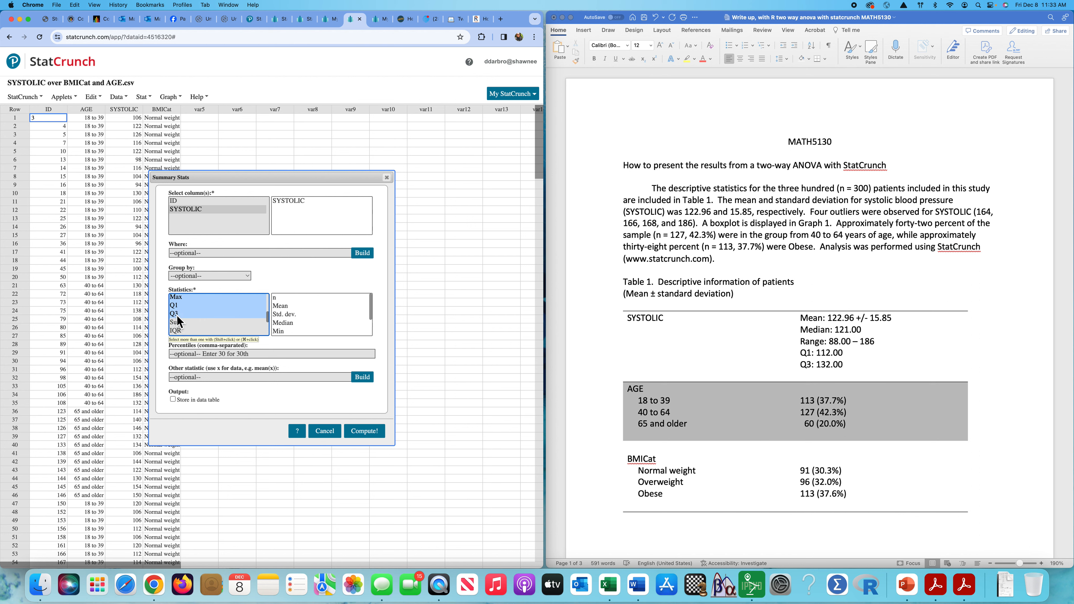
click(363, 431)
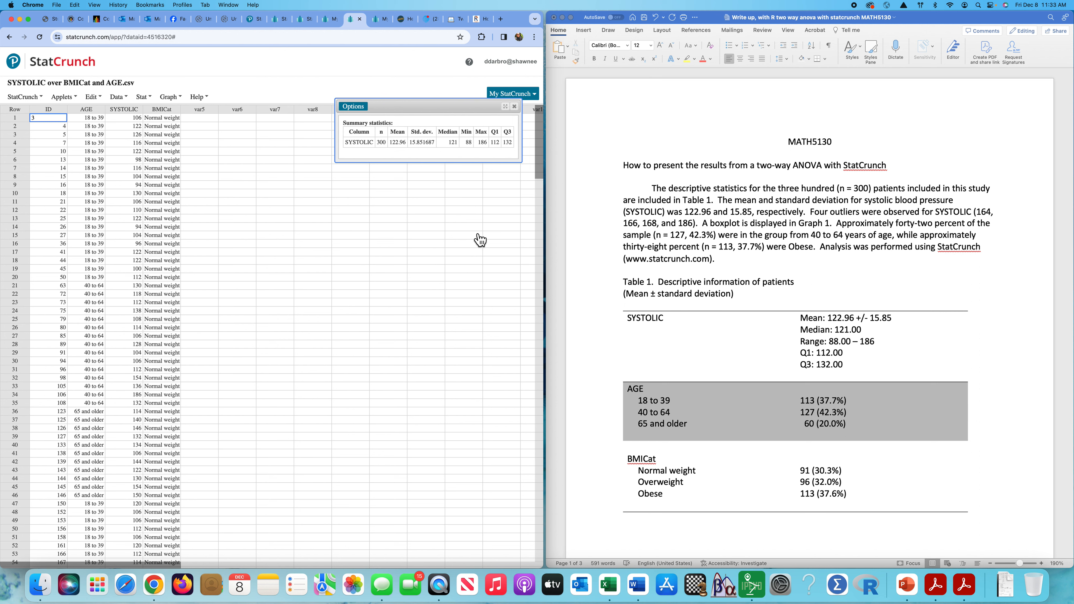
click(514, 107)
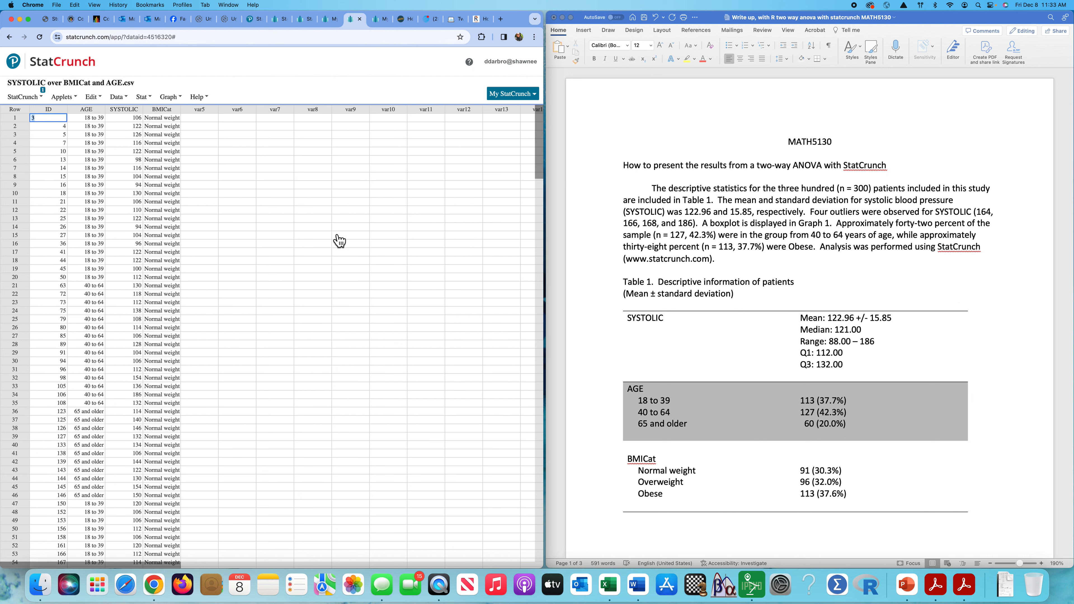
Draw a boxplot of SYSTOLIC, inspect it, and close it.
click(169, 97)
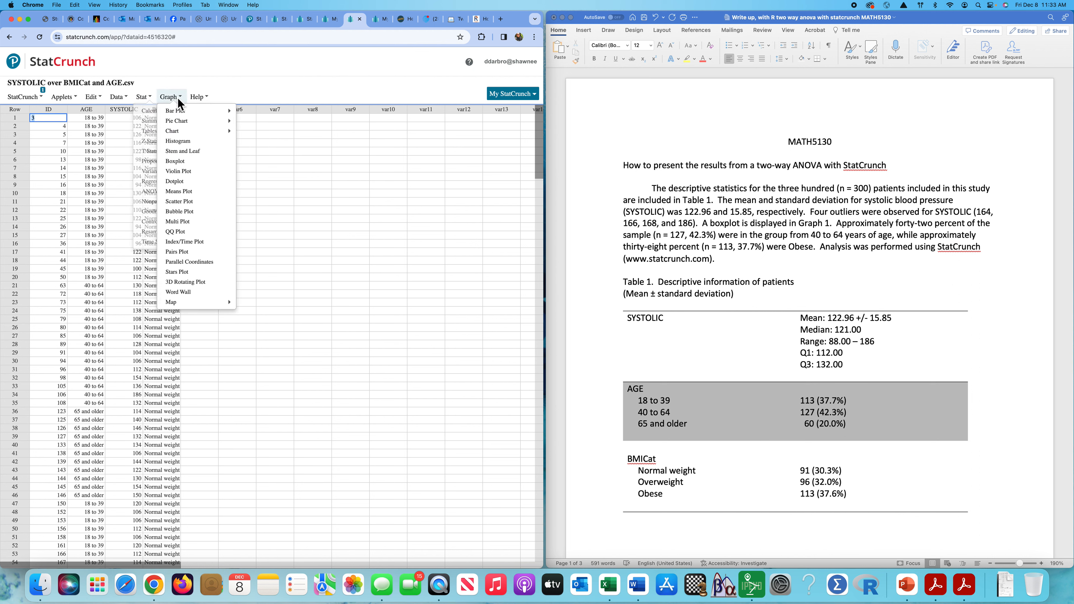
click(187, 164)
click(196, 126)
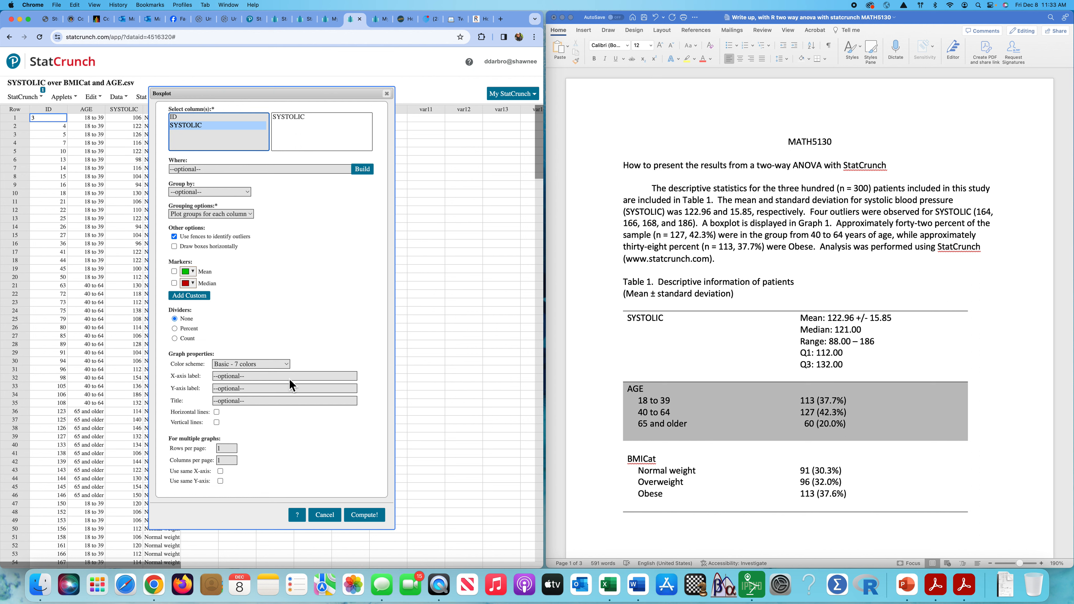
click(364, 514)
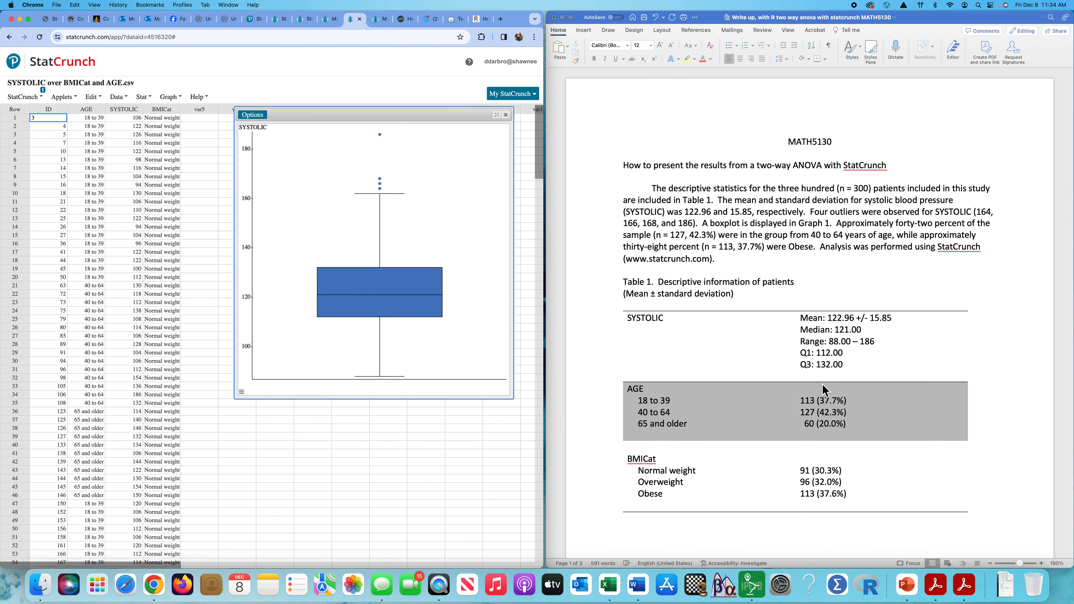
scroll(822, 388, down, 15)
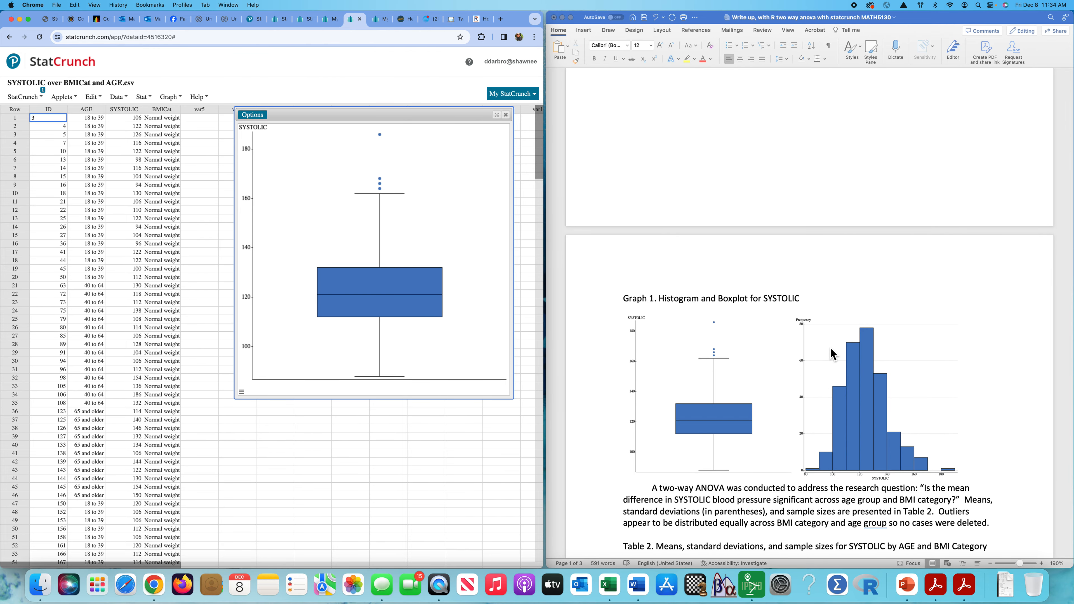
scroll(831, 354, up, 15)
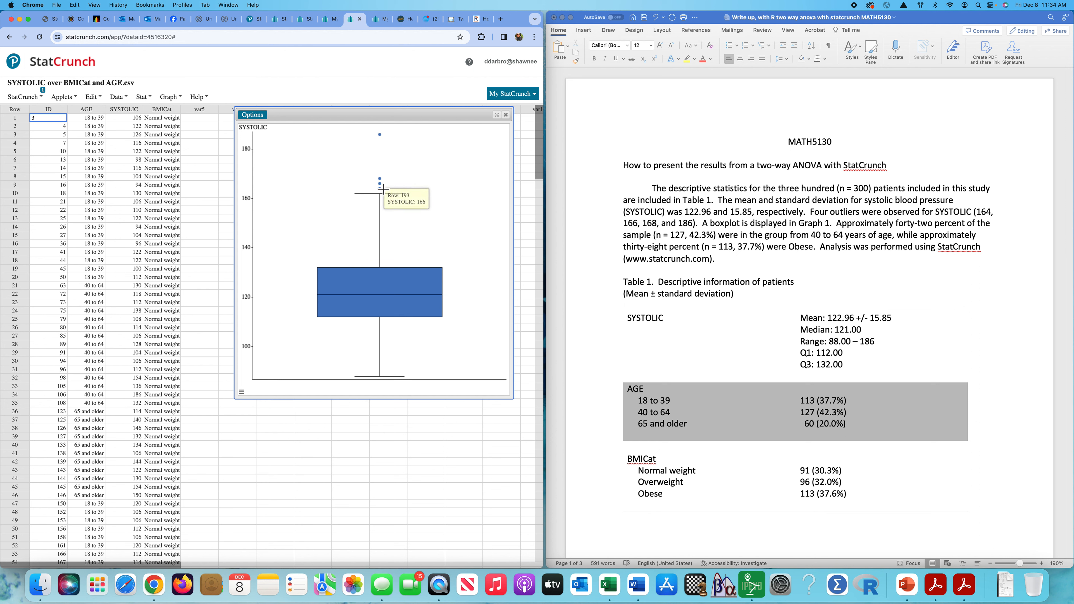
mouse_move(384, 183)
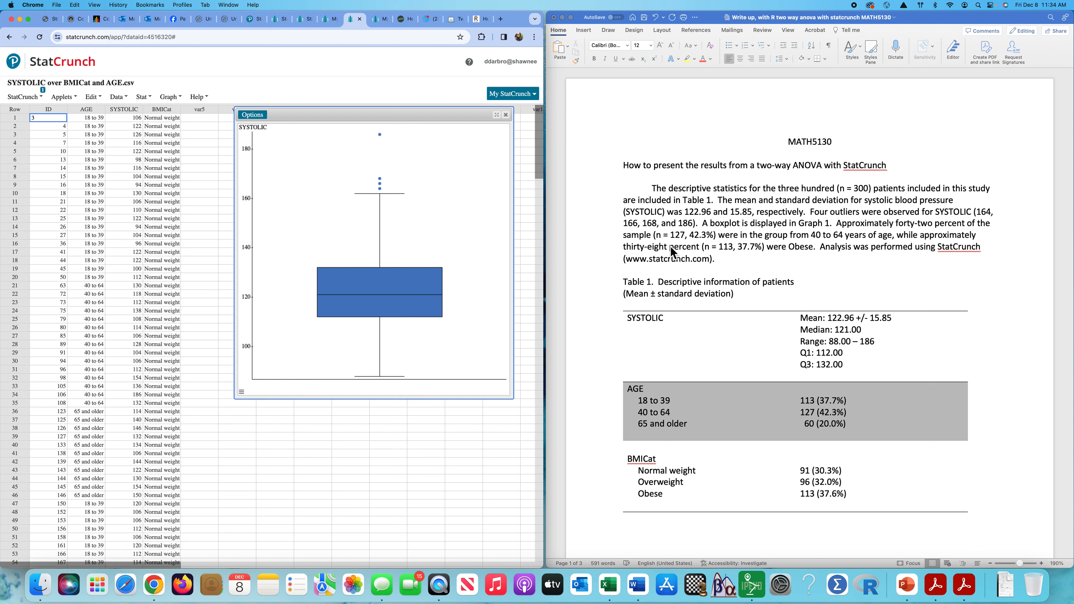
click(506, 115)
Draw a frequency histogram of SYSTOLIC, compare it with Graph 1, and close it.
click(170, 97)
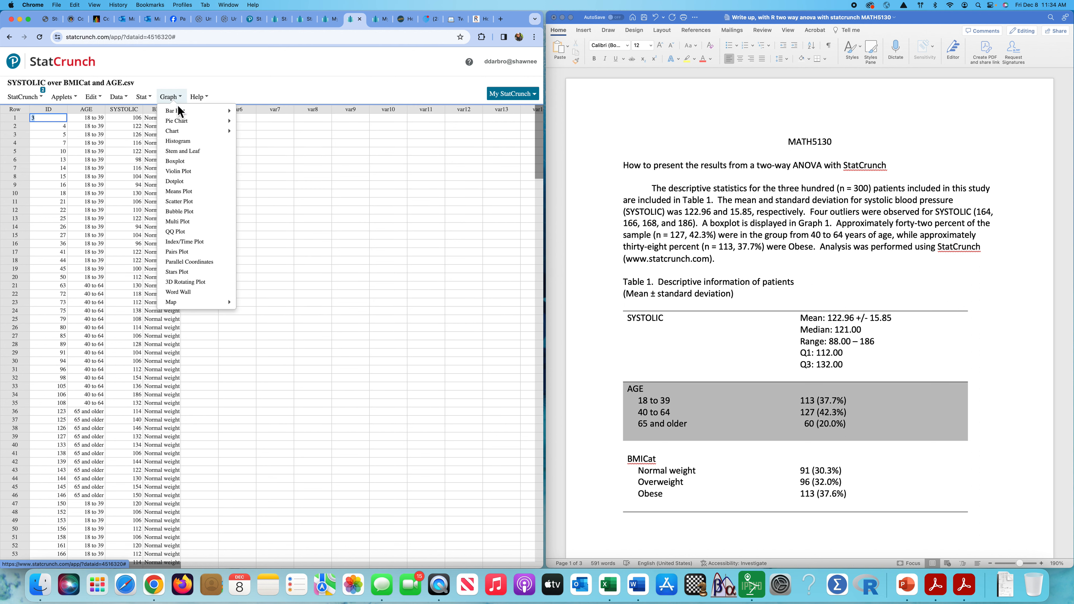
click(188, 141)
click(193, 105)
click(367, 542)
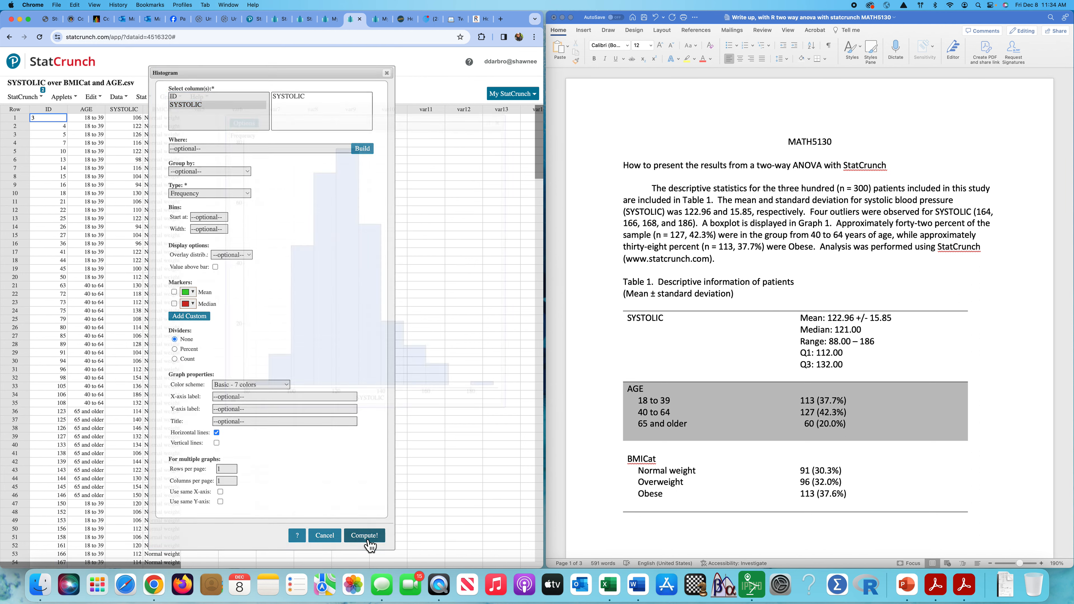
scroll(756, 399, down, 3)
scroll(755, 399, down, 10)
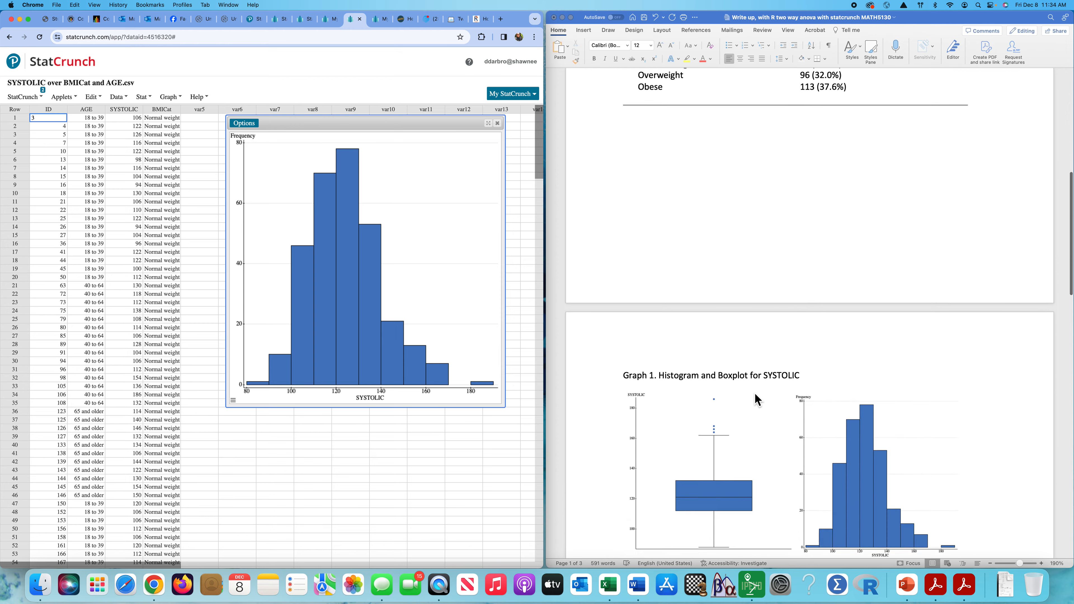
scroll(736, 384, up, 15)
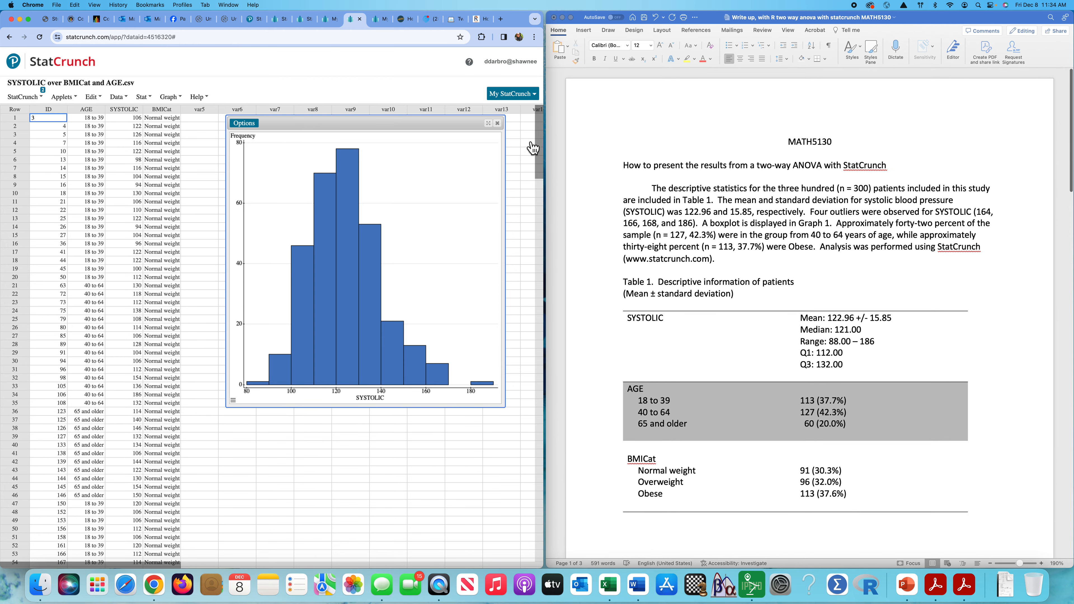
click(497, 122)
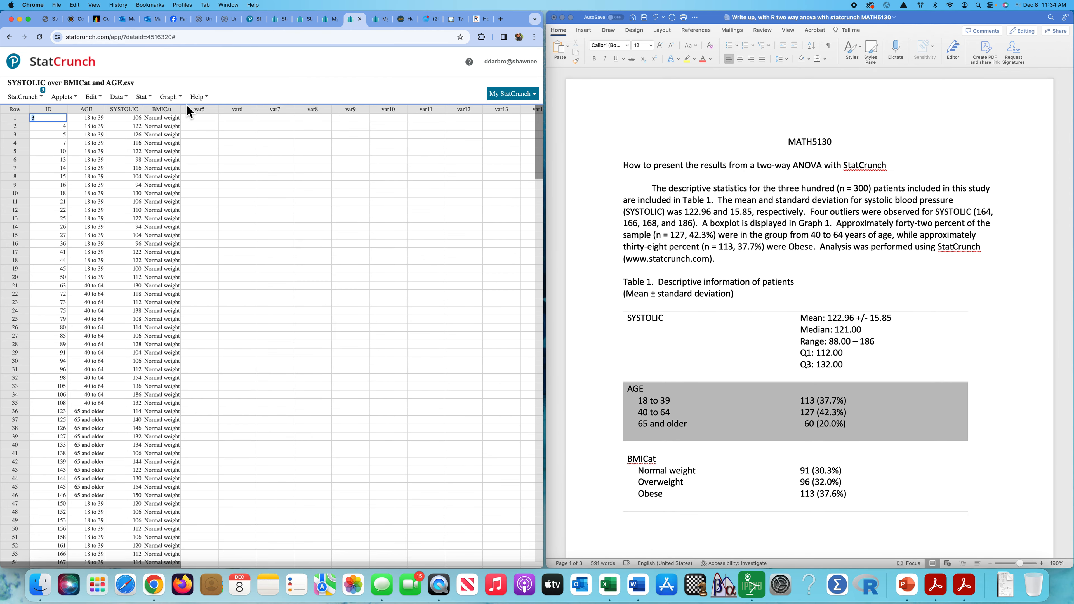
click(169, 97)
Build frequency and relative frequency tables for AGE and BMICat (n = 300).
click(144, 96)
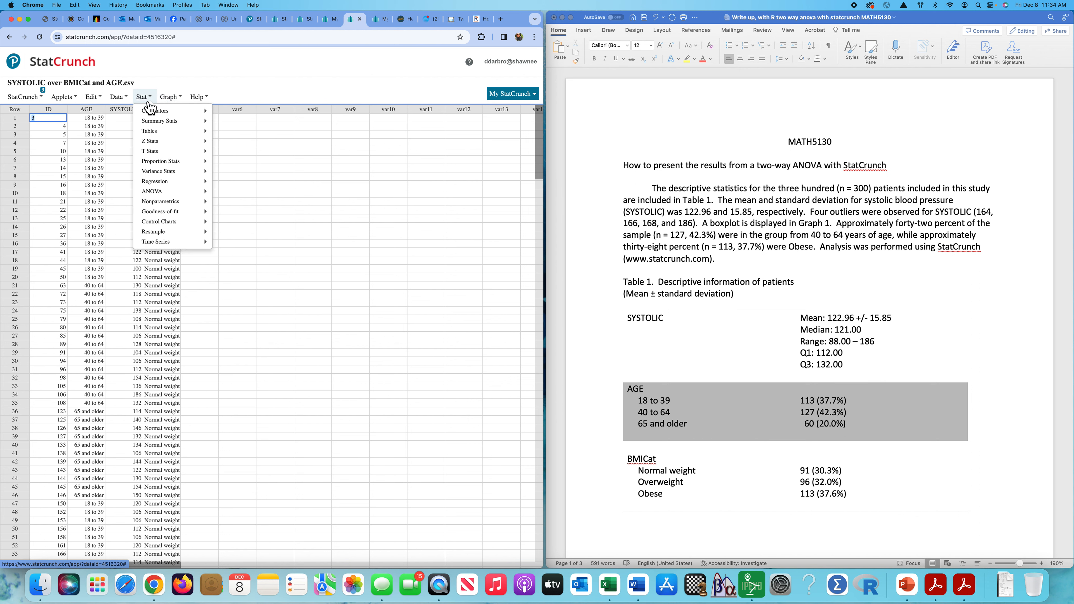
mouse_move(199, 131)
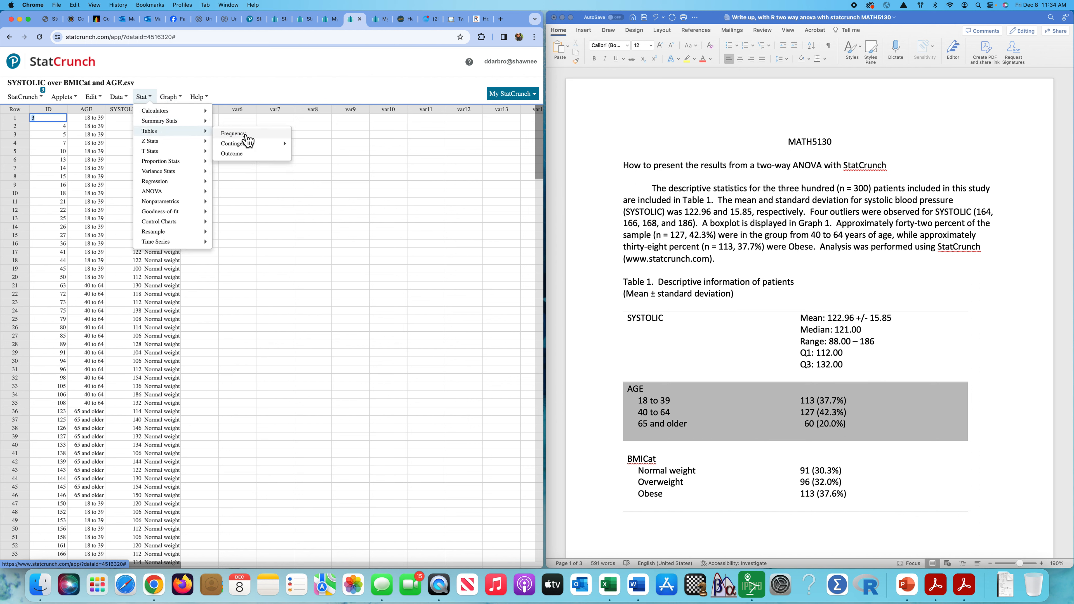
click(241, 135)
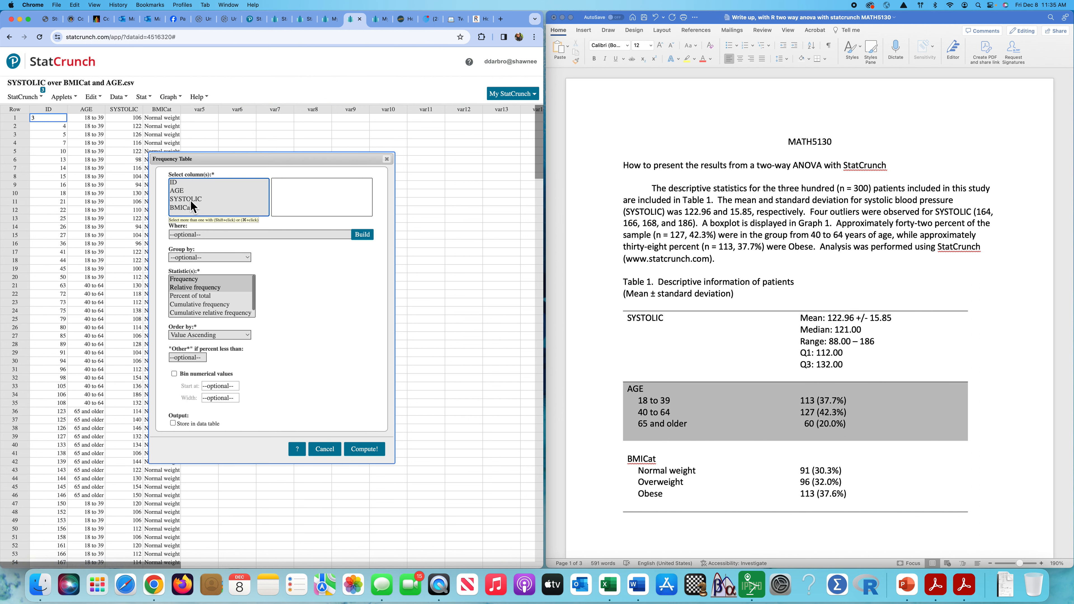
click(185, 192)
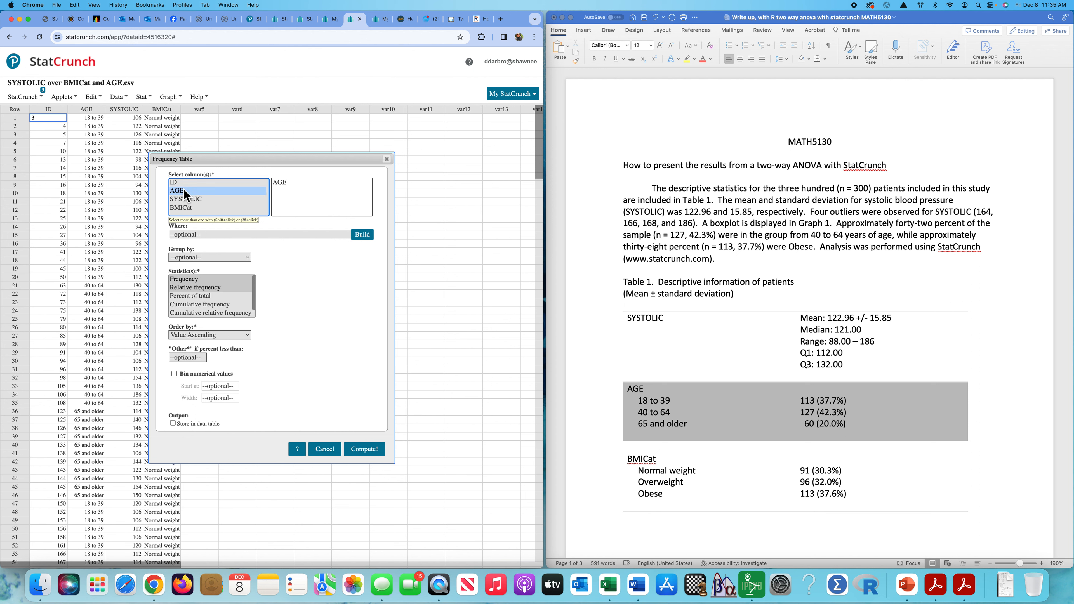
super+click(185, 208)
click(189, 281)
click(364, 449)
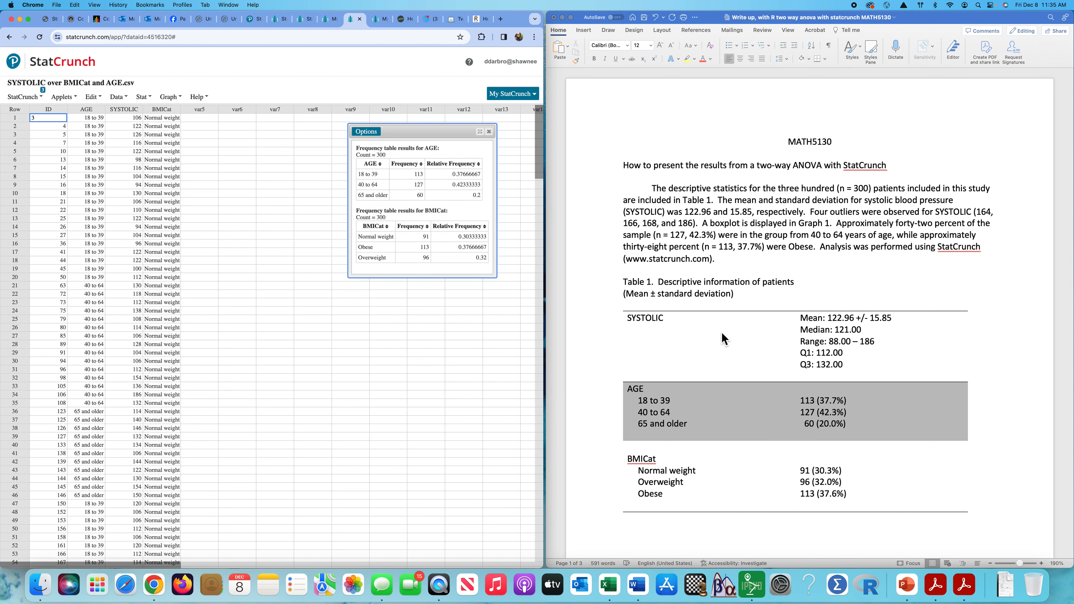
scroll(733, 282, down, 2)
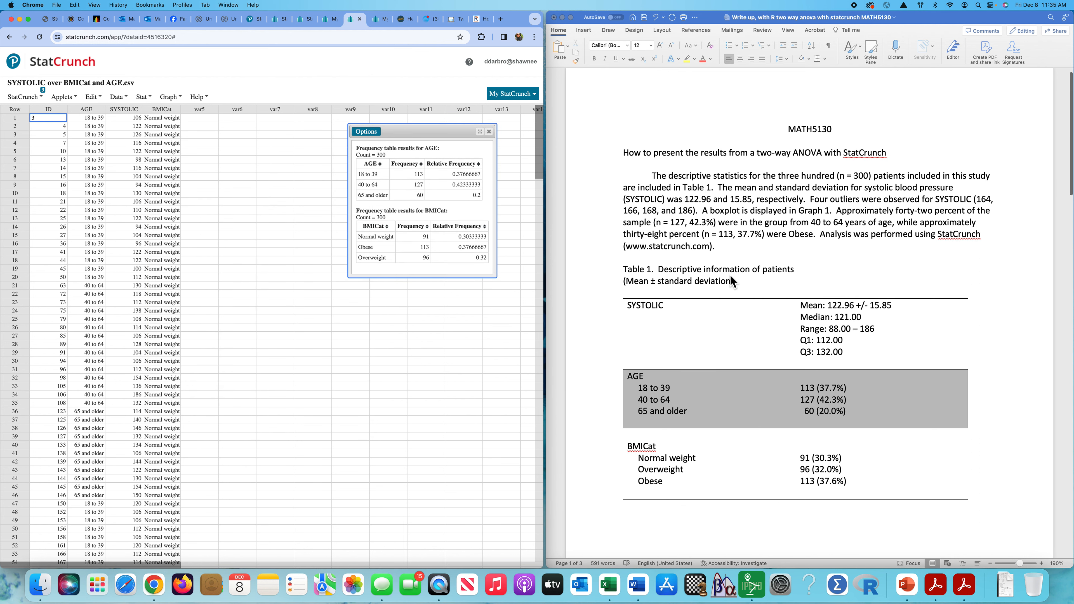
scroll(732, 282, down, 5)
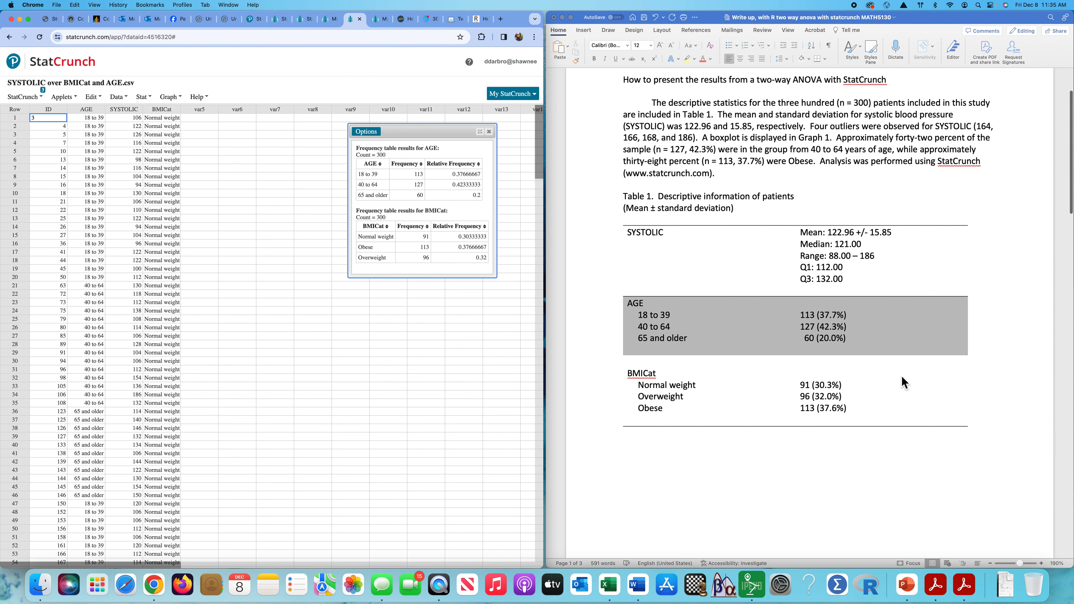
scroll(860, 253, up, 4)
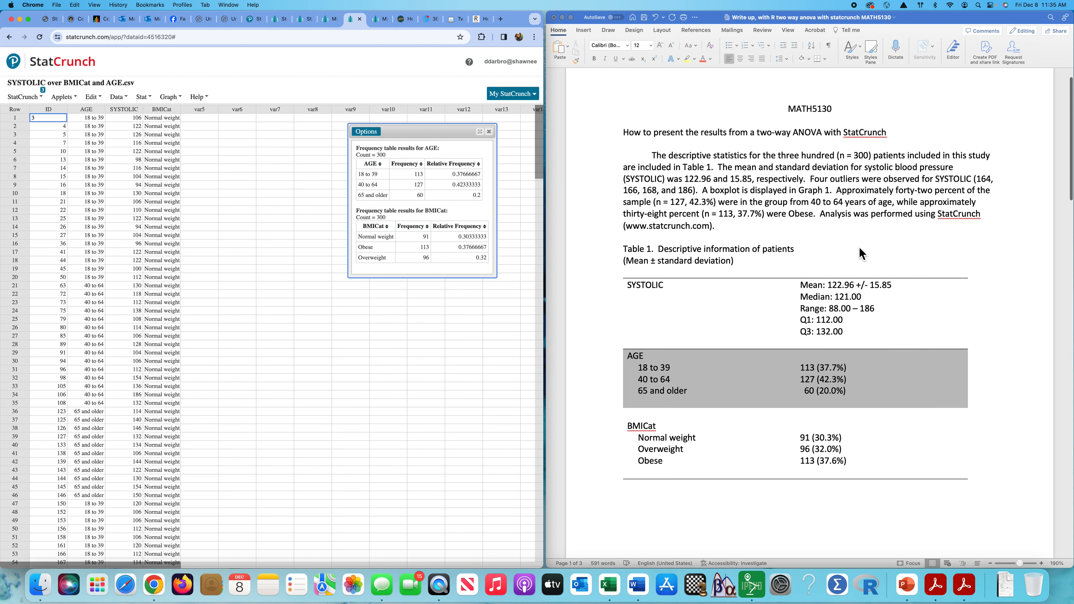
click(856, 227)
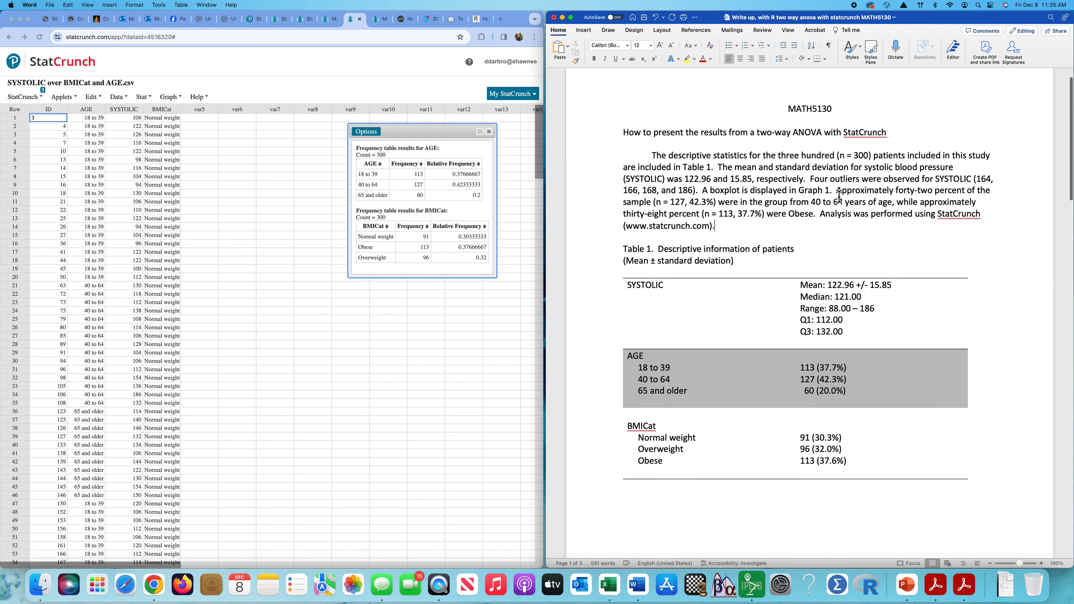
drag(839, 194, 818, 214)
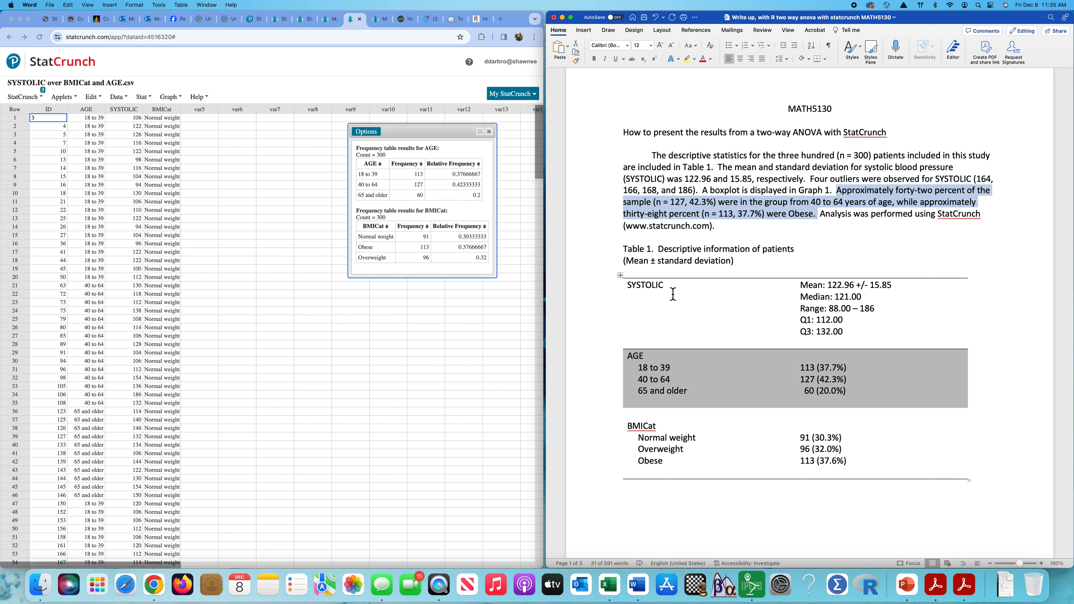
Scroll Word to Table 2's SYSTOLIC cell means, e.g. 112.35 (9.85), then return to StatCrunch.
click(842, 252)
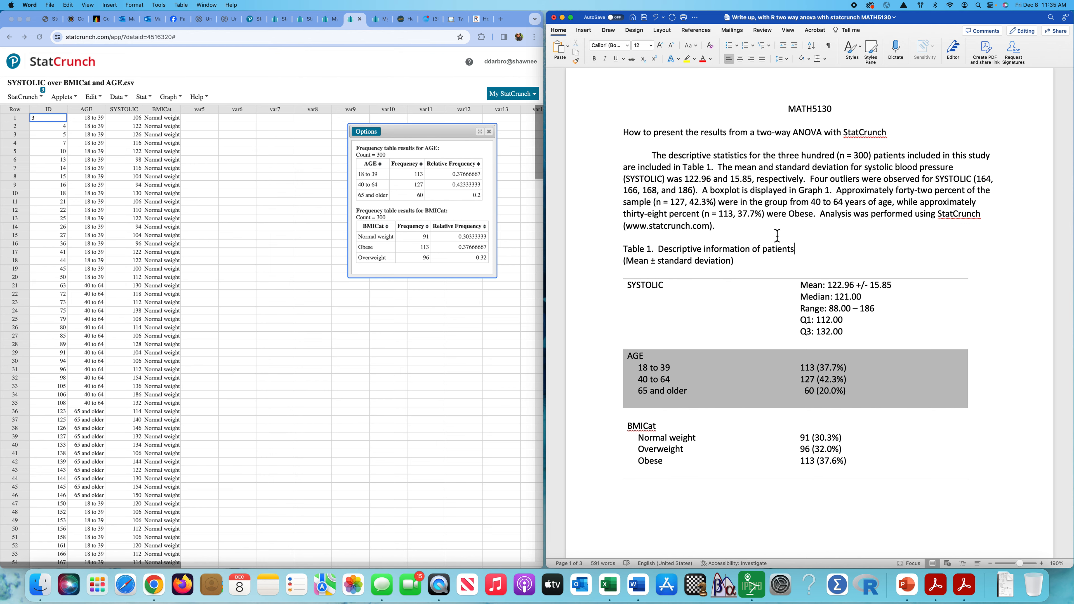
scroll(777, 235, down, 15)
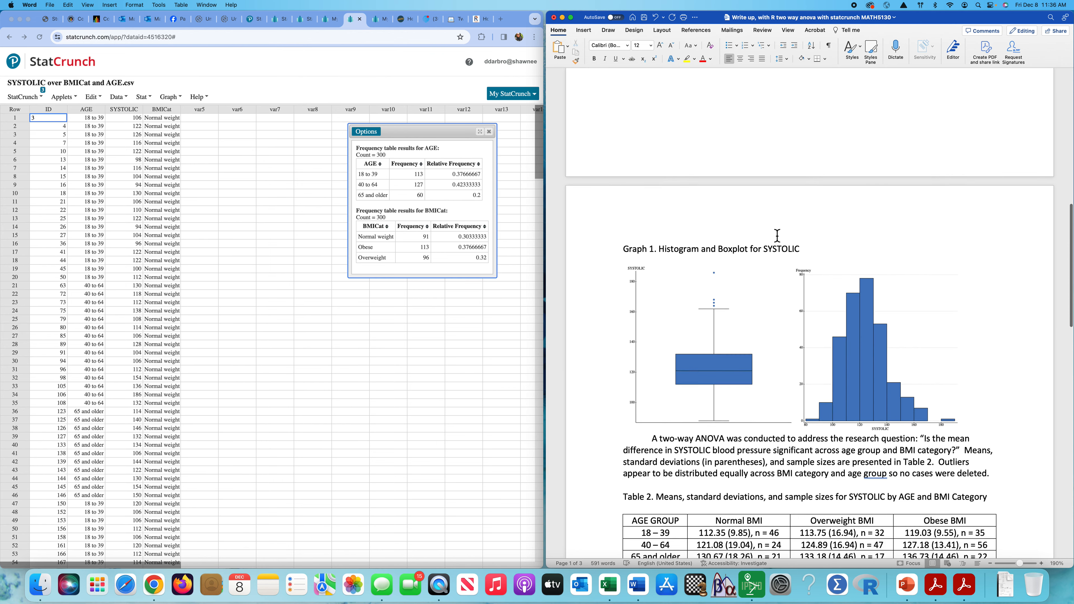
scroll(776, 235, down, 5)
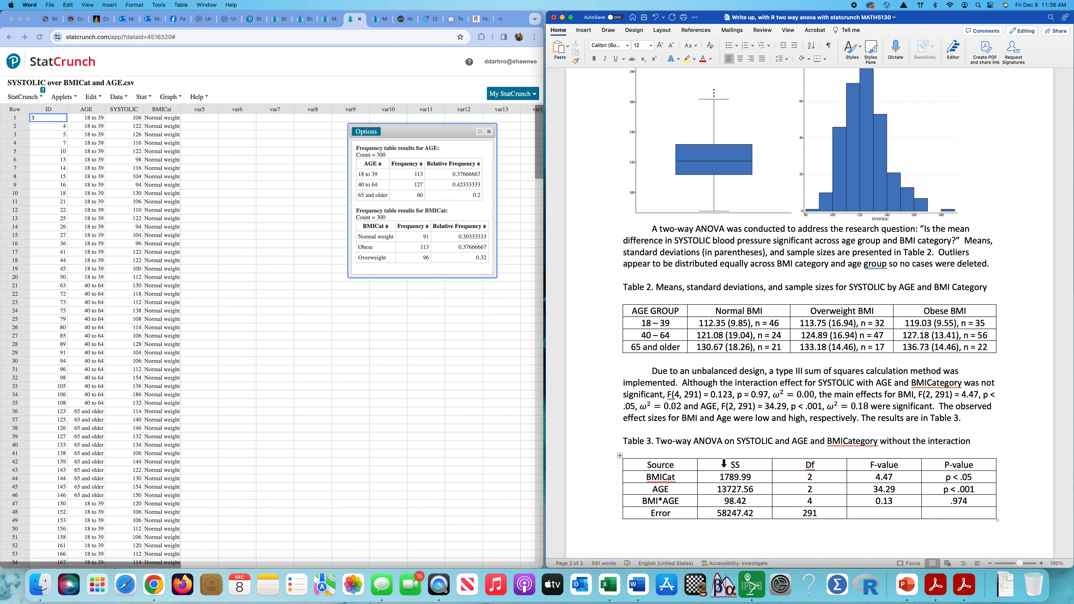
scroll(724, 464, down, 2)
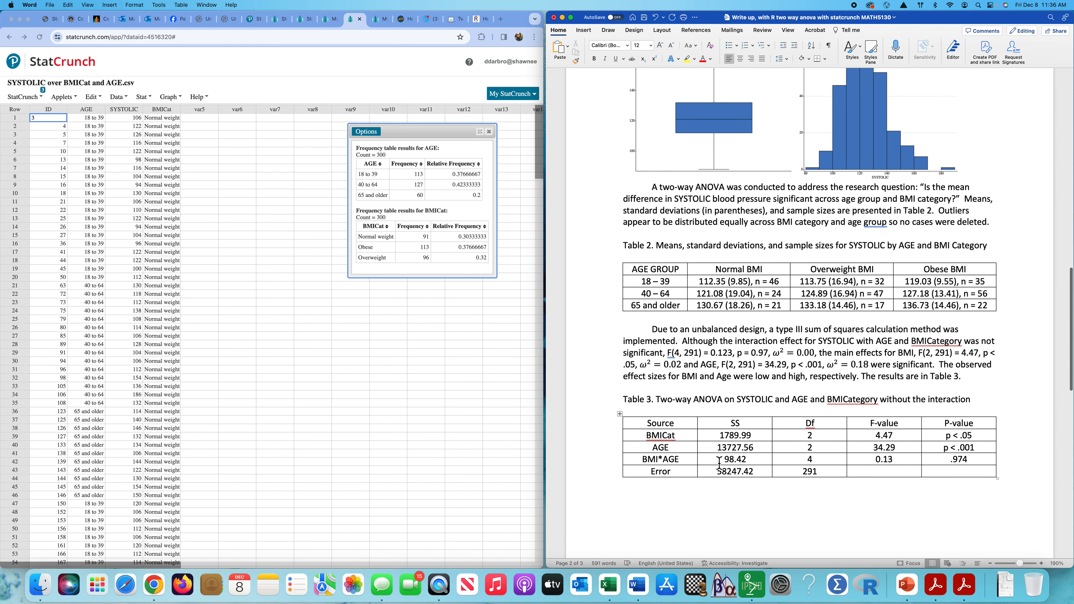
drag(625, 249, 836, 317)
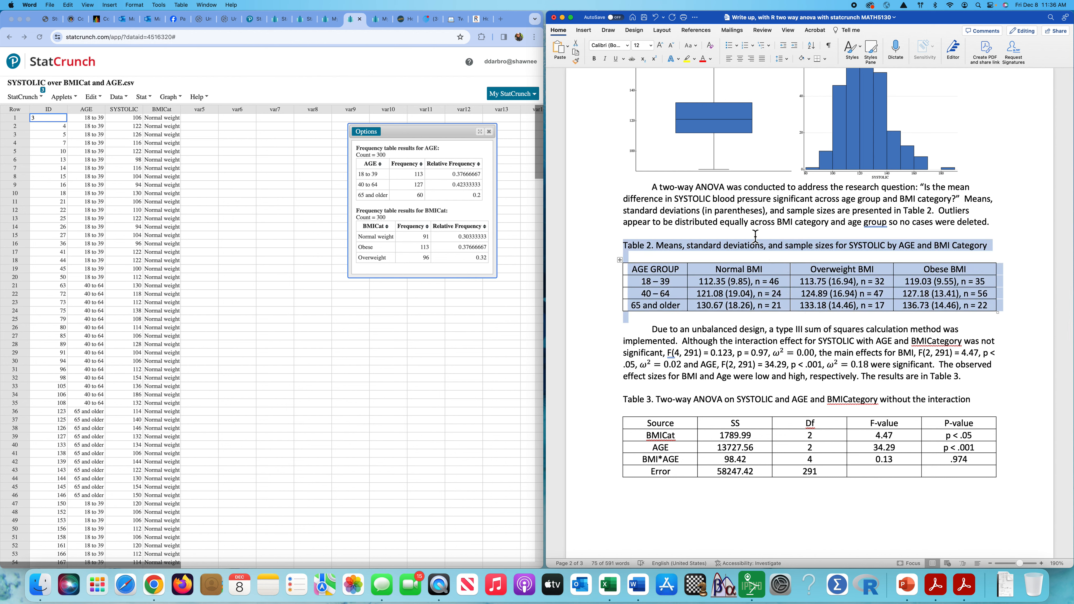
click(744, 223)
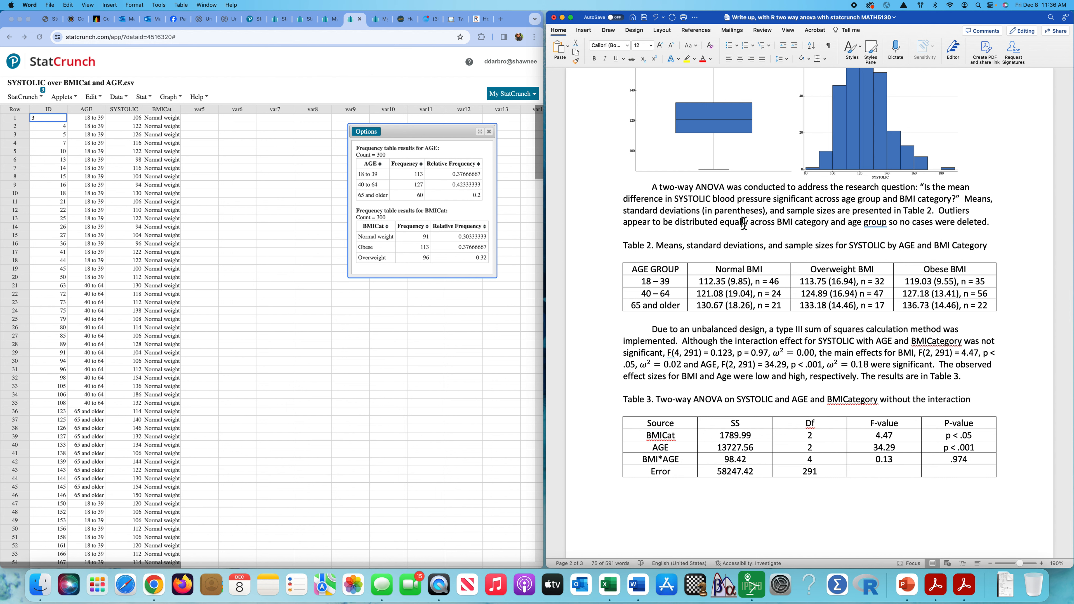
click(493, 138)
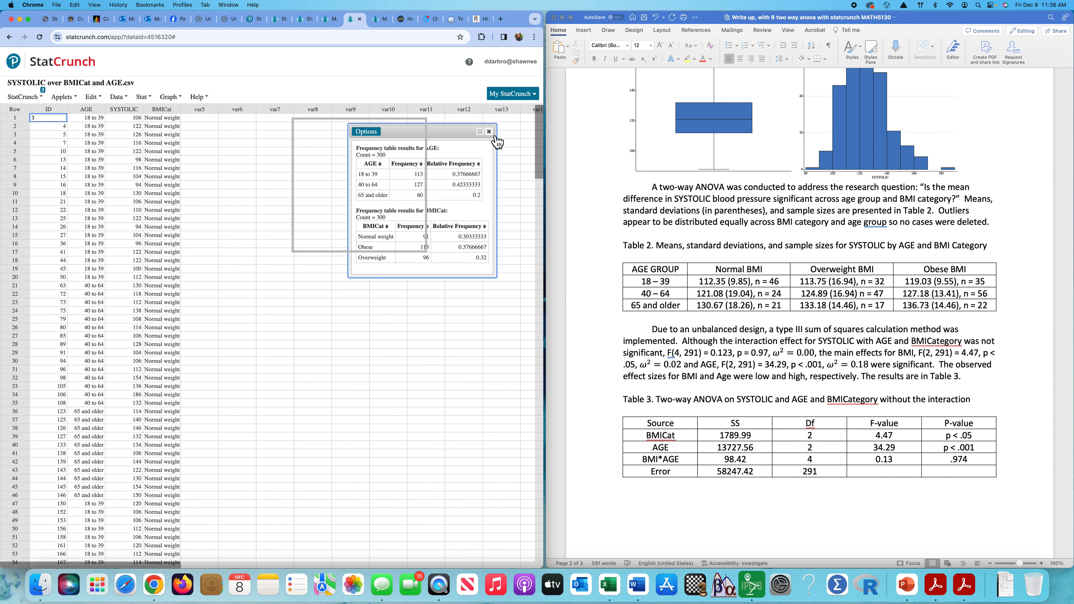
Set up a two-way ANOVA: SYSTOLIC response, AGE row factor, BMICat column factor.
click(489, 131)
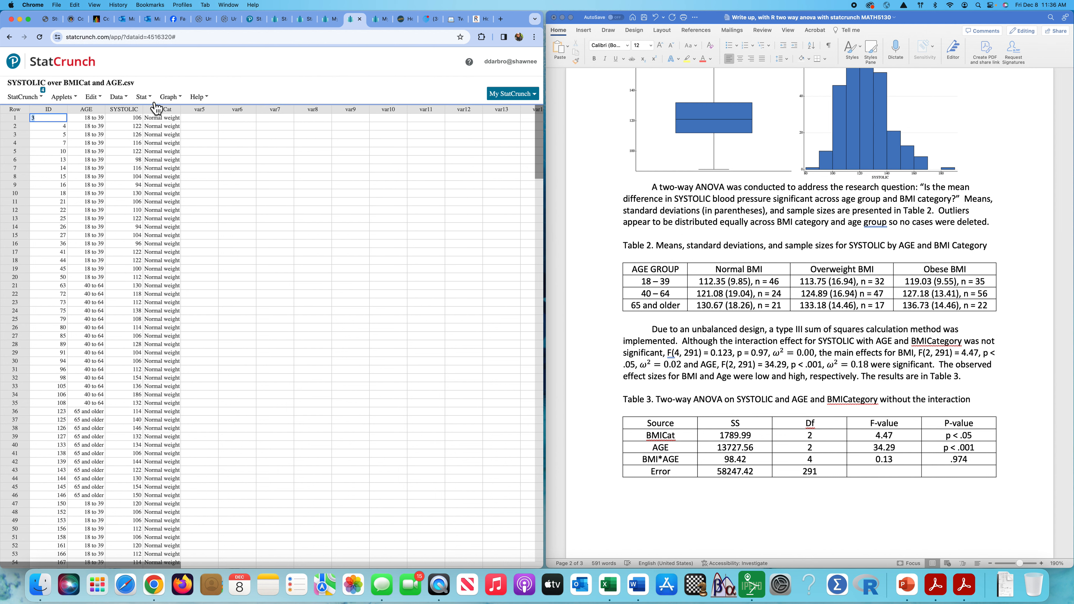
click(146, 97)
mouse_move(177, 191)
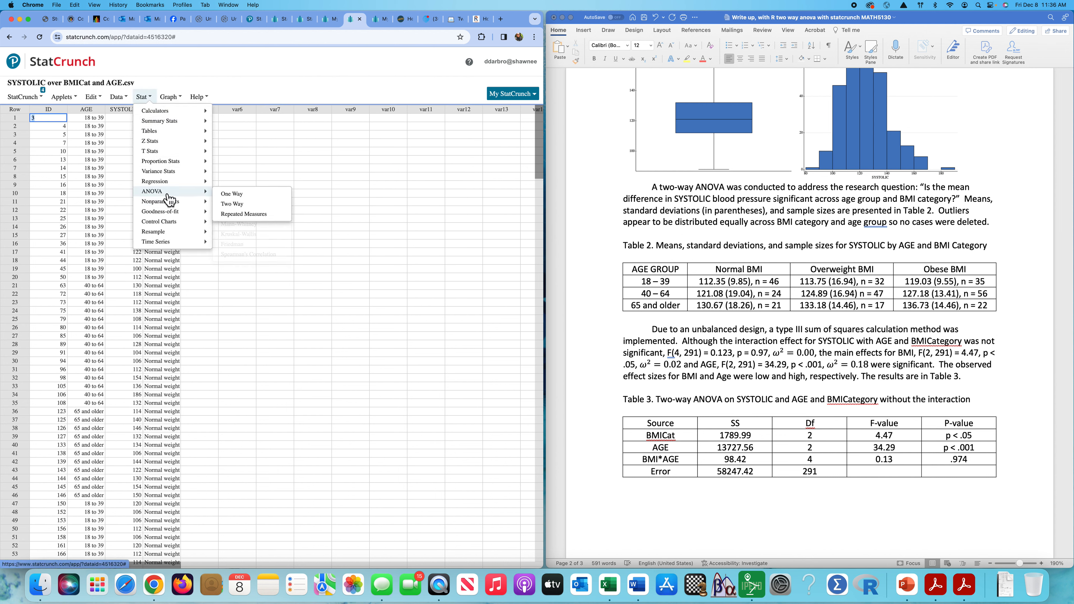
click(232, 204)
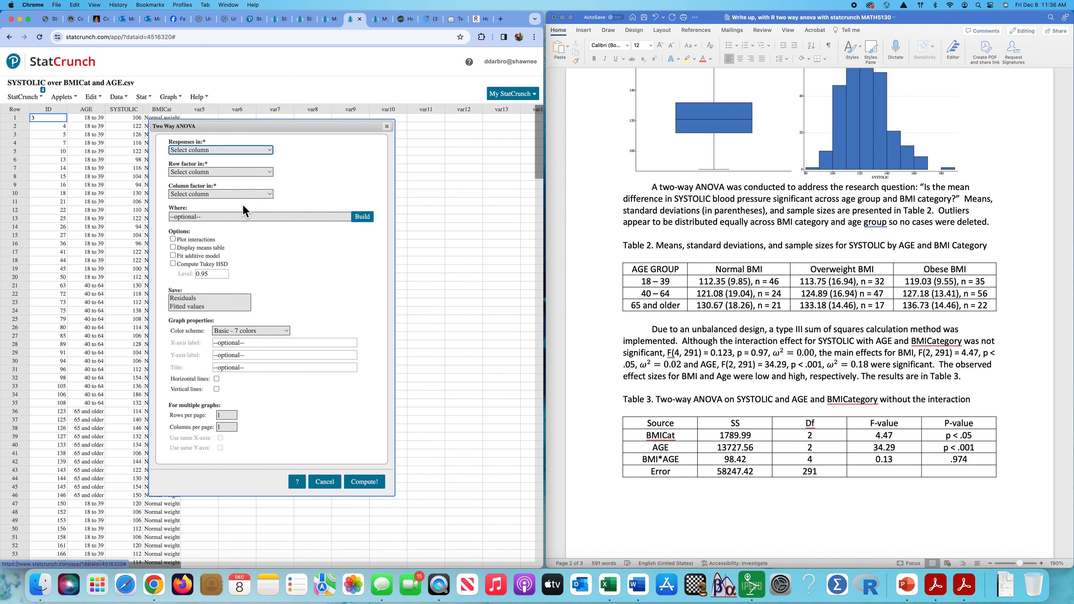
click(245, 150)
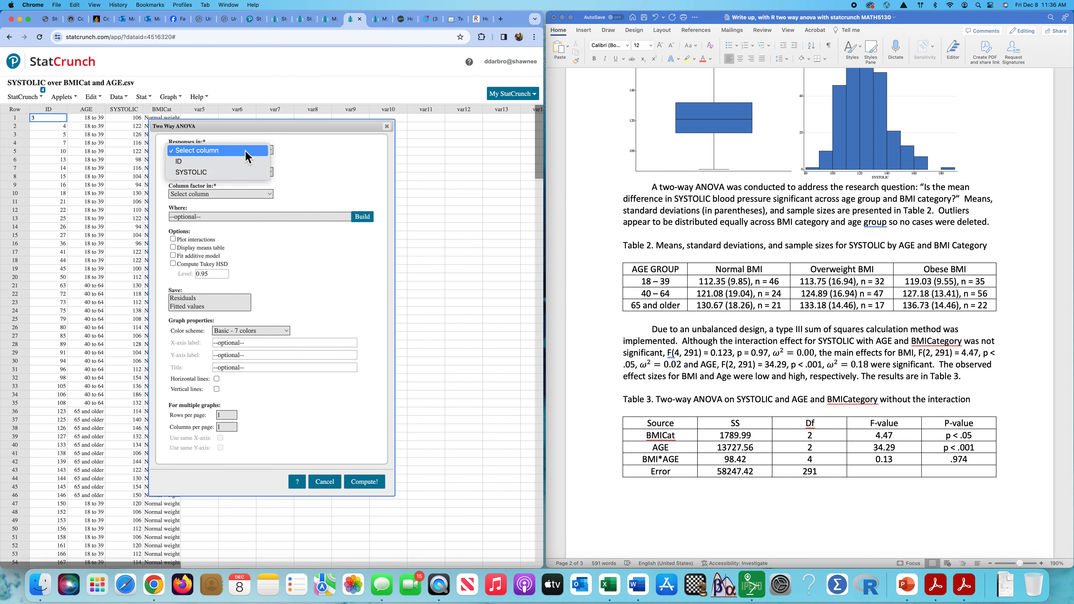
click(242, 171)
click(229, 173)
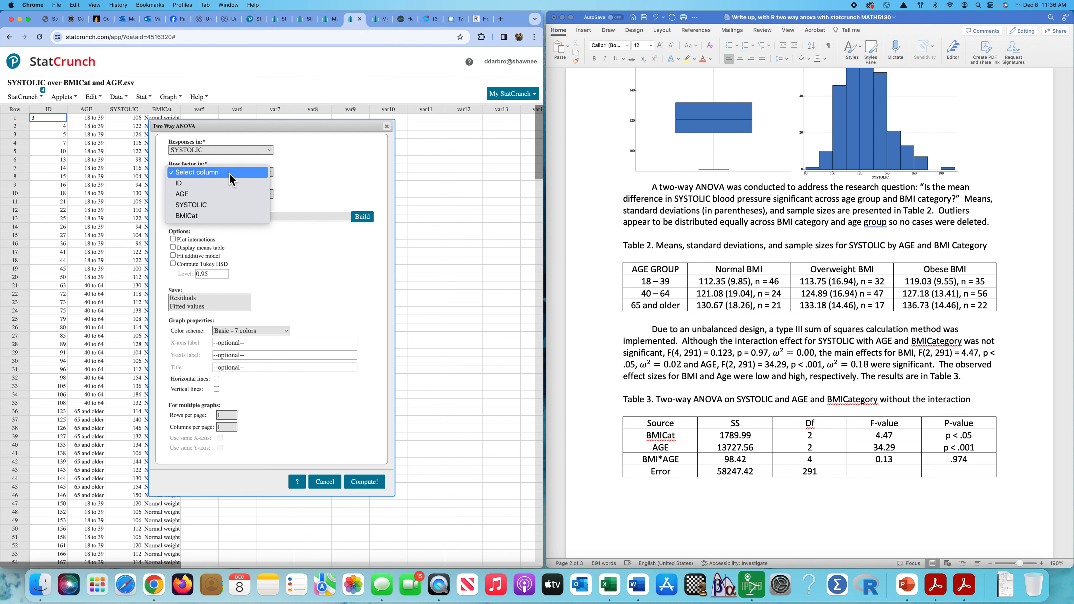
click(234, 193)
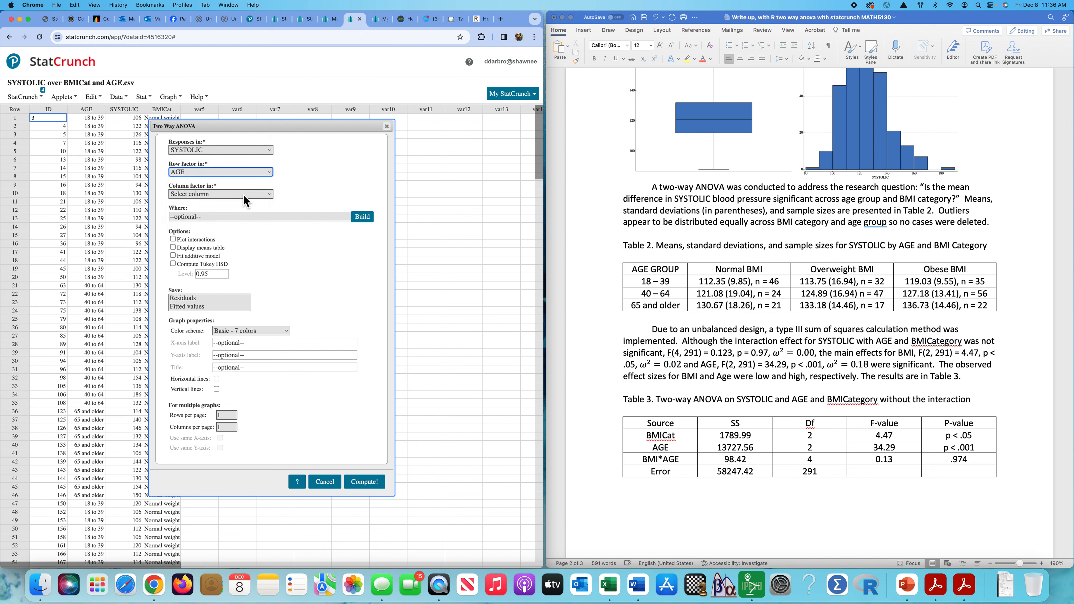
click(243, 195)
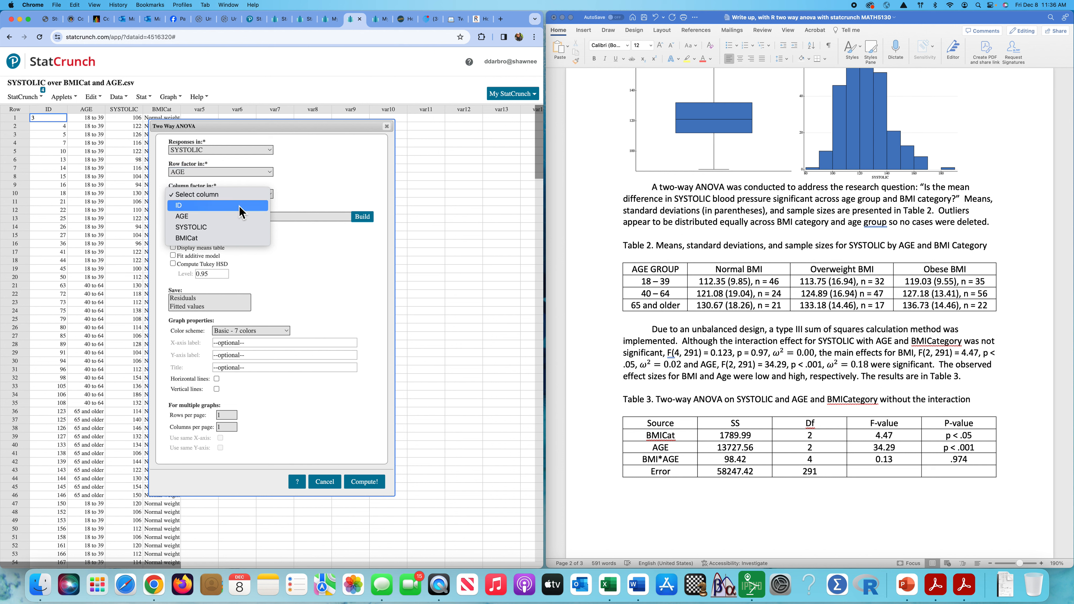
click(227, 238)
Add an interaction plot and Tukey HSD, save residuals, and run it (interaction p = 0.9742).
click(174, 240)
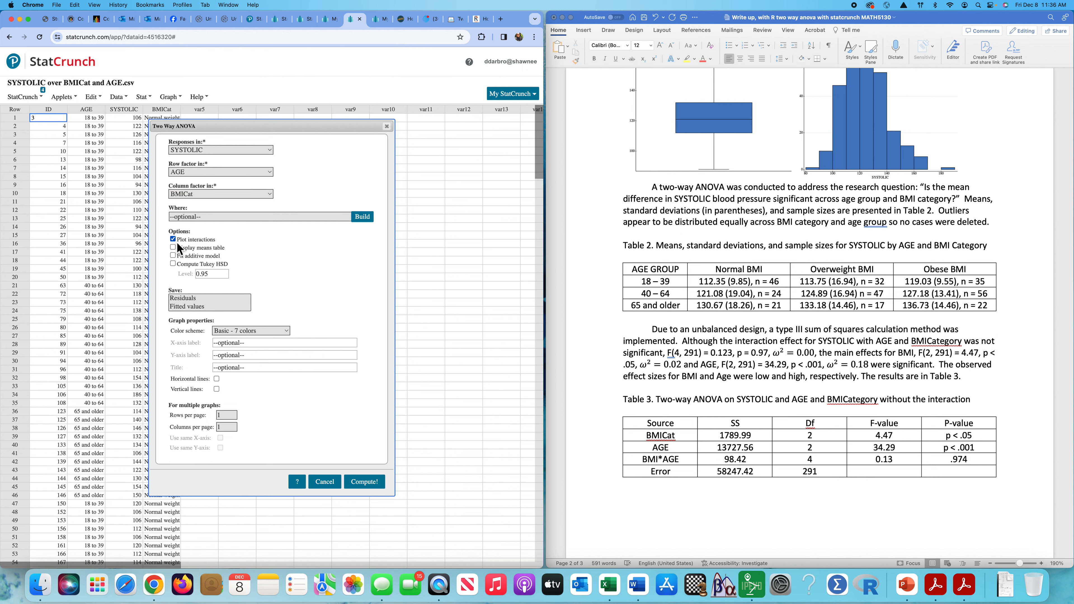
click(174, 263)
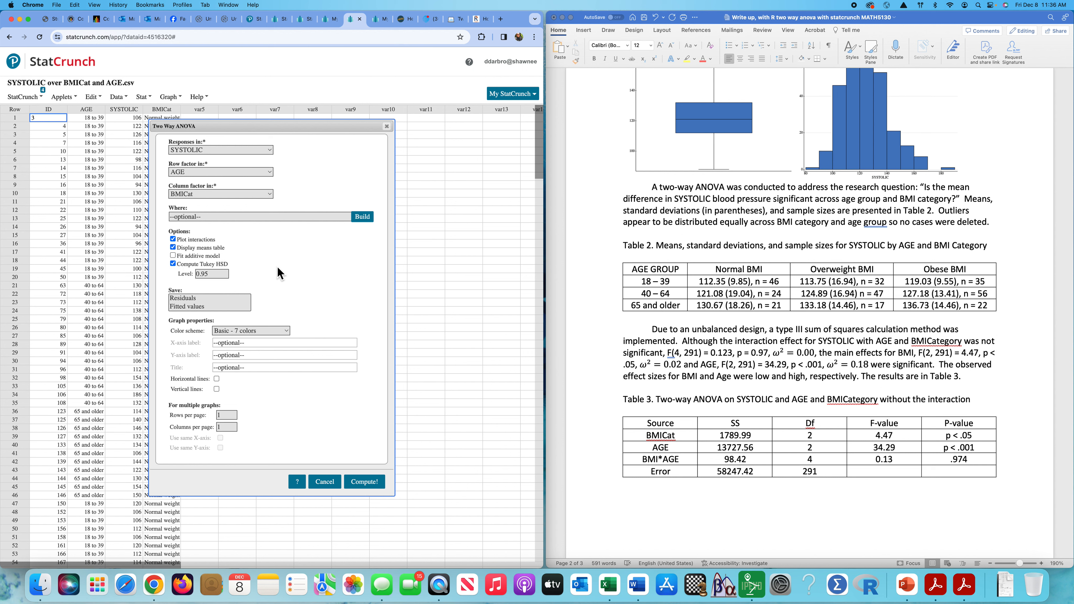
click(193, 298)
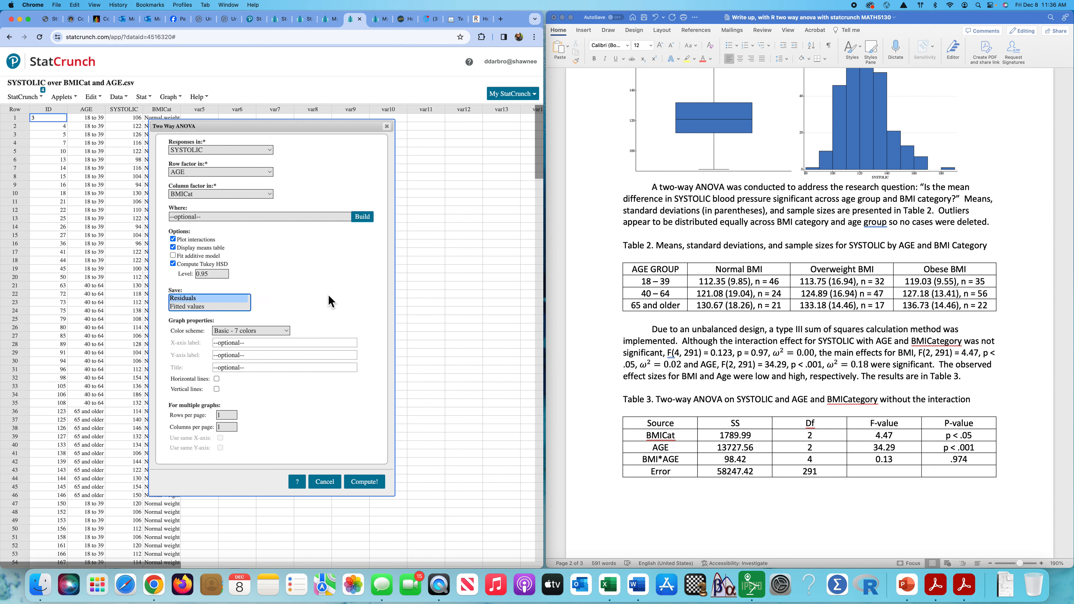
click(364, 482)
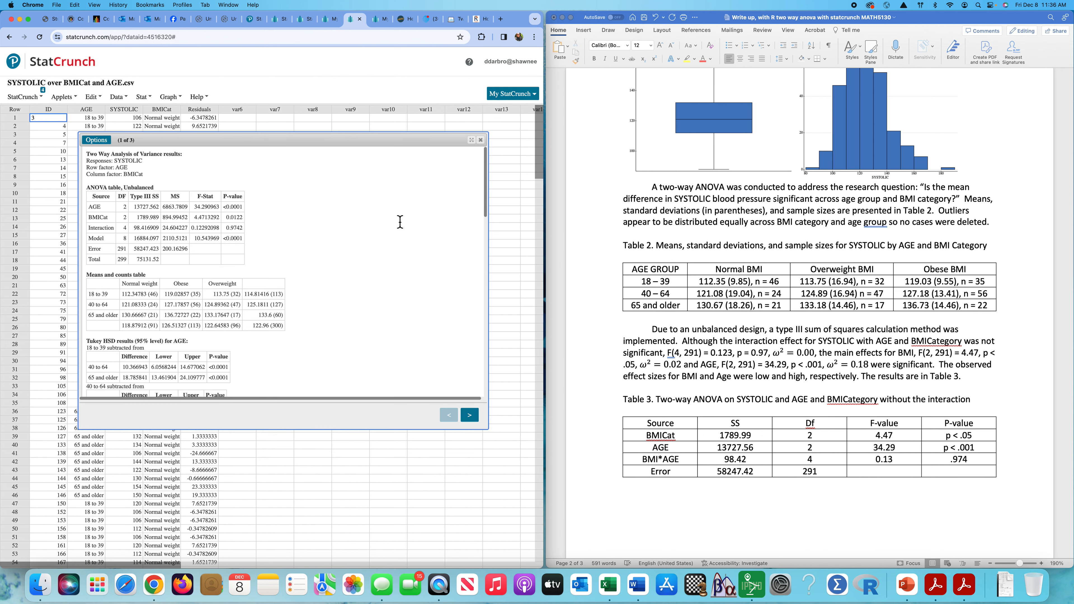
Enlarge the ANOVA output, review the Interaction row and means table (112.34783, n = 46), then close it.
drag(350, 145, 370, 61)
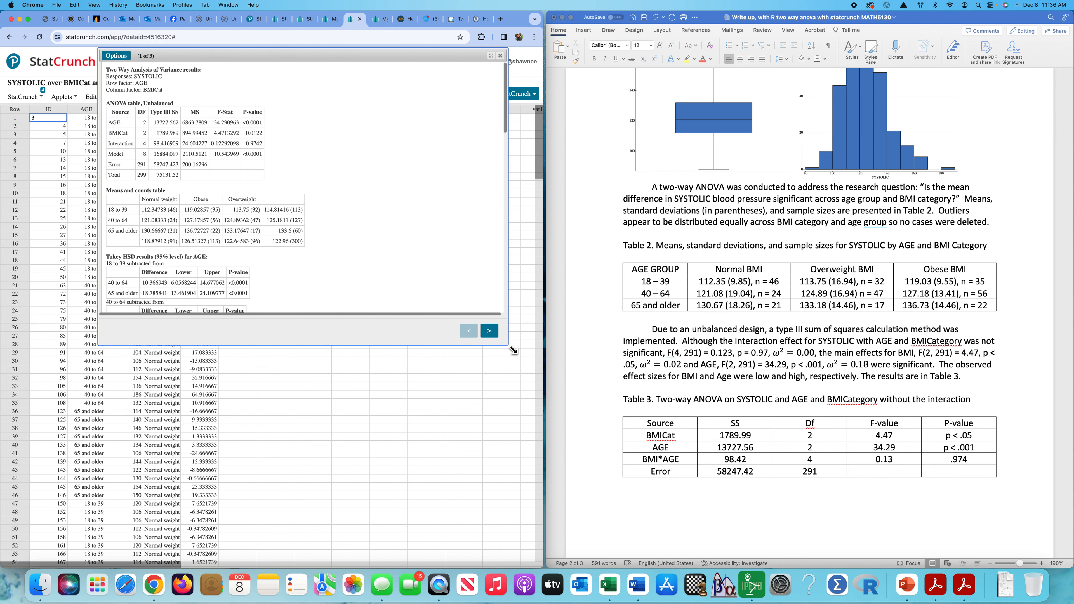
drag(513, 349, 519, 549)
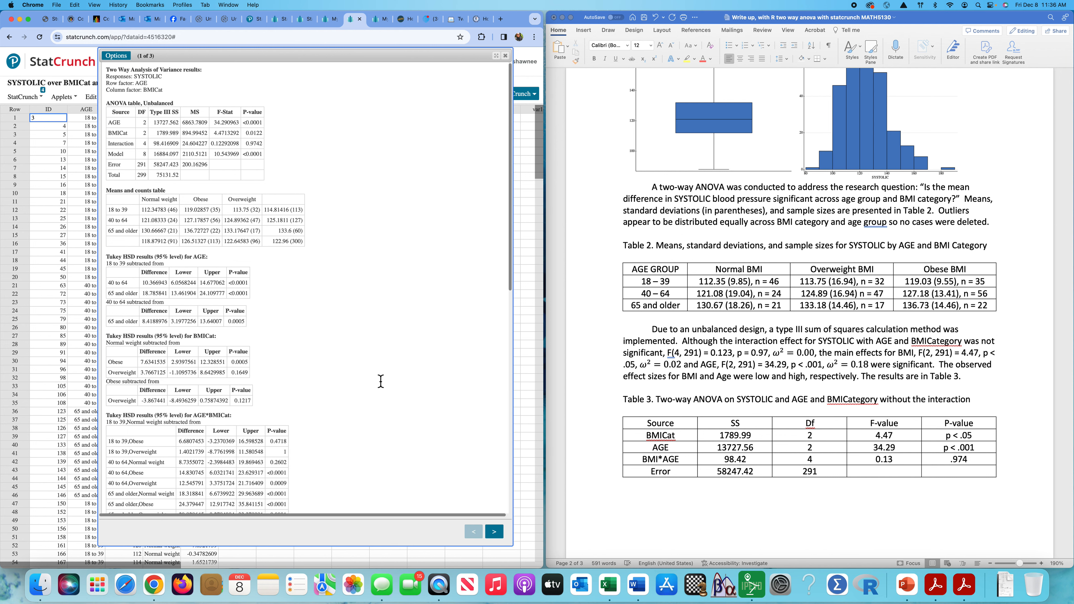
scroll(381, 381, up, 1)
drag(109, 148, 266, 151)
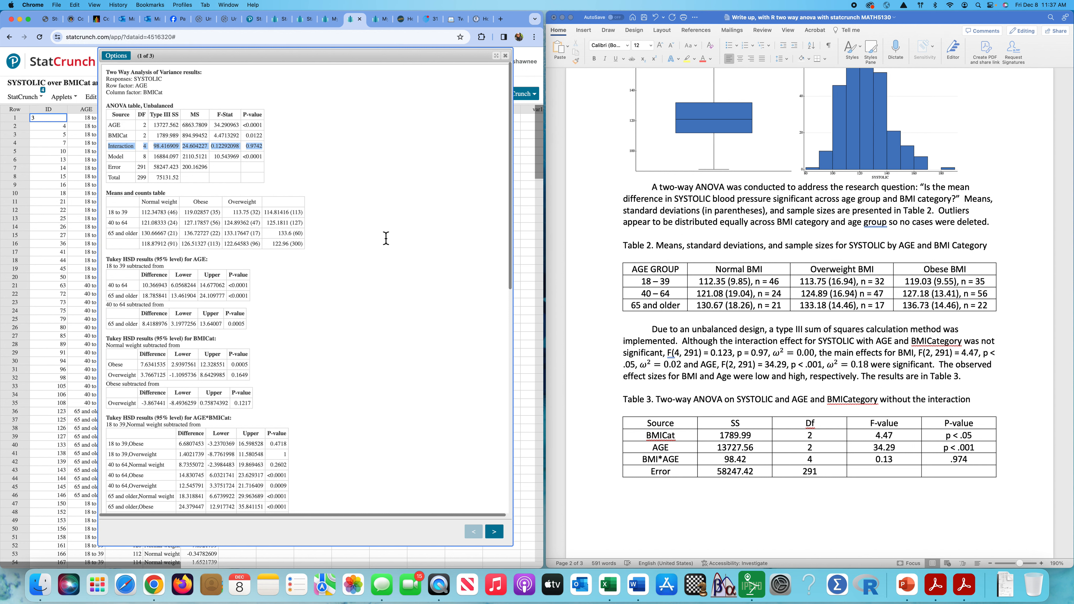
scroll(372, 260, down, 3)
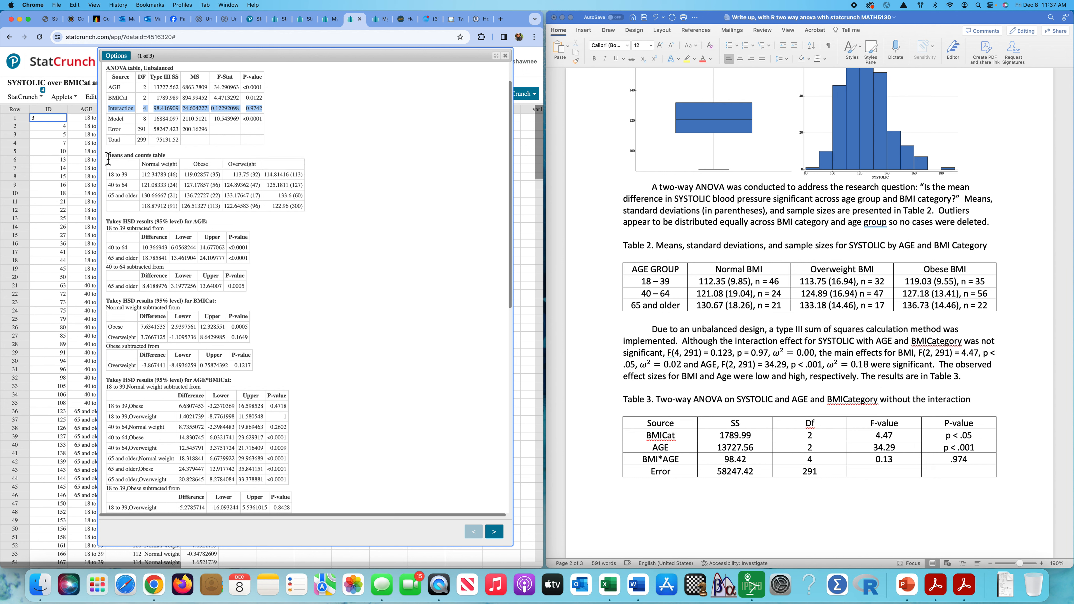
drag(109, 160, 308, 210)
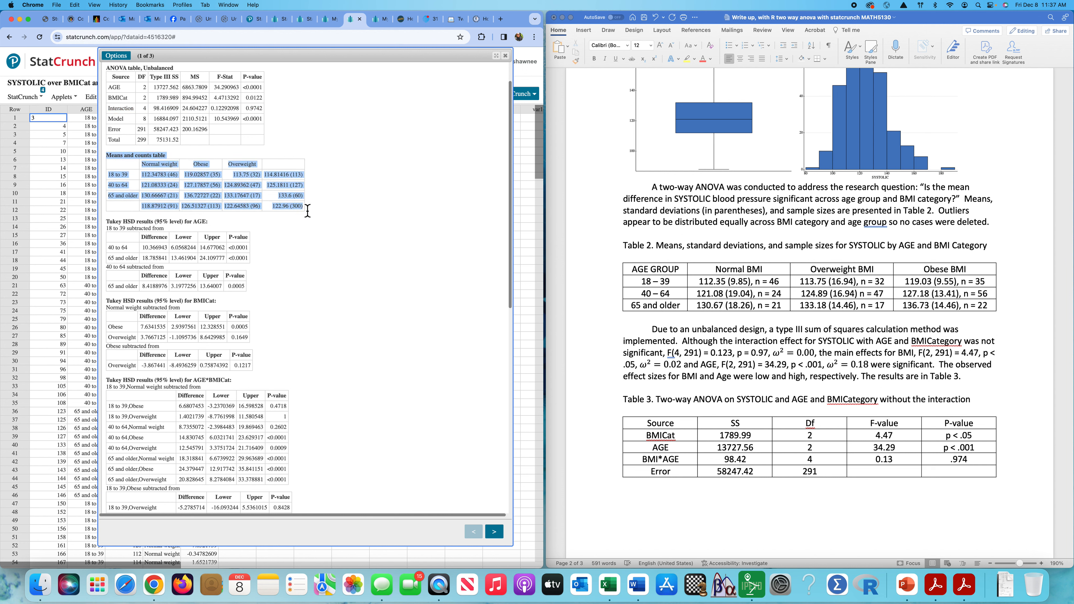
click(425, 231)
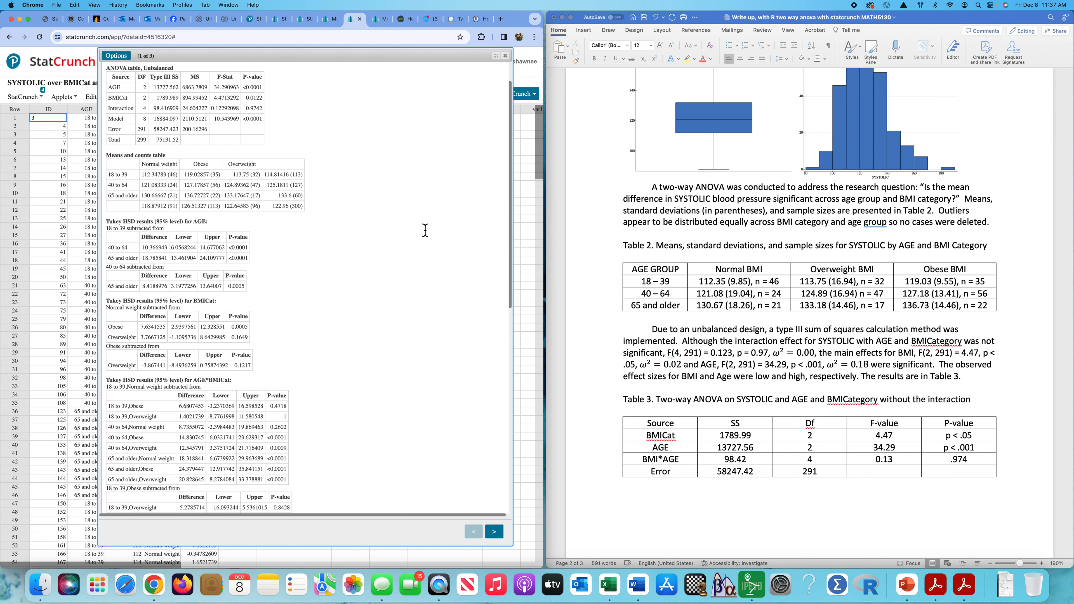
scroll(425, 230, down, 5)
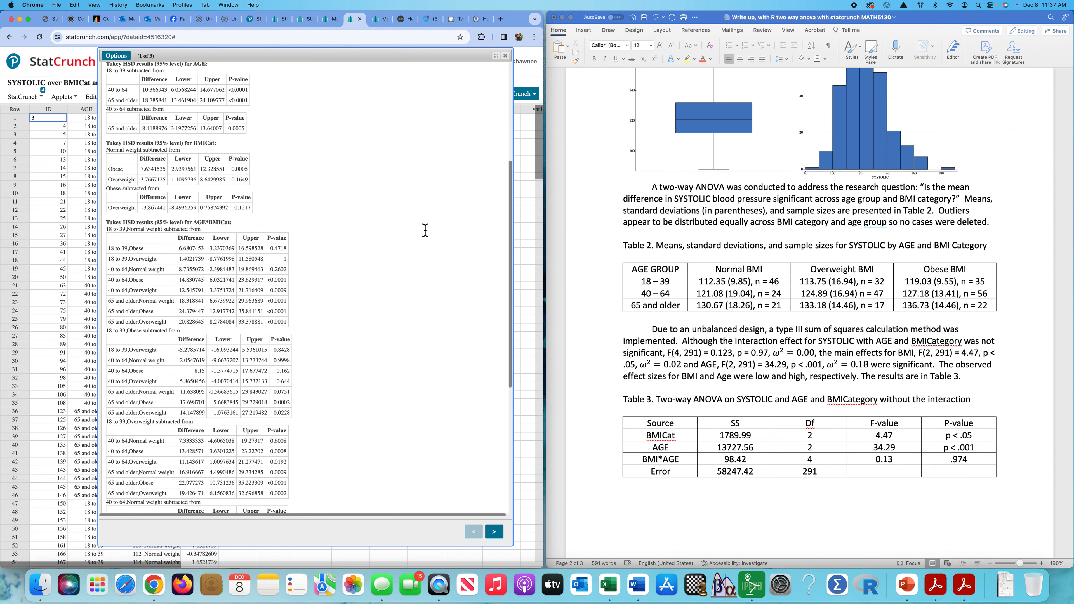
scroll(425, 230, up, 6)
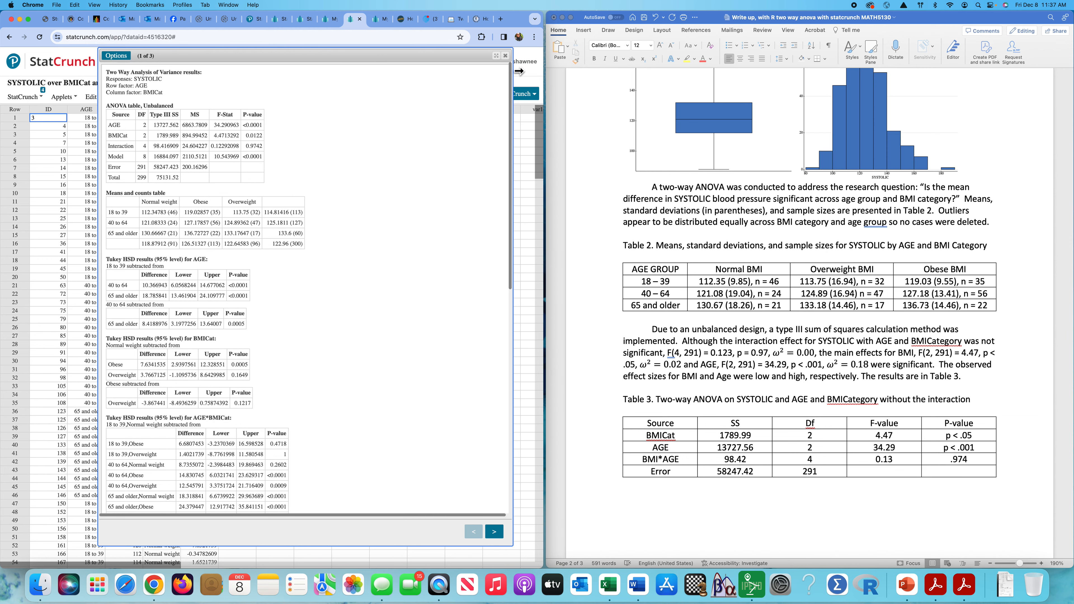
click(506, 57)
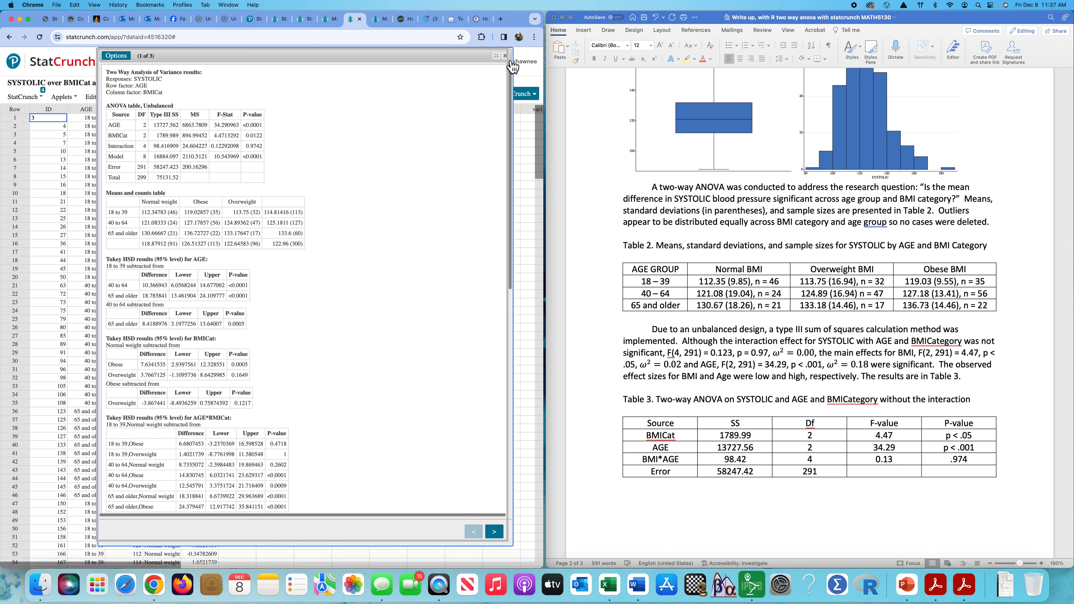
click(143, 97)
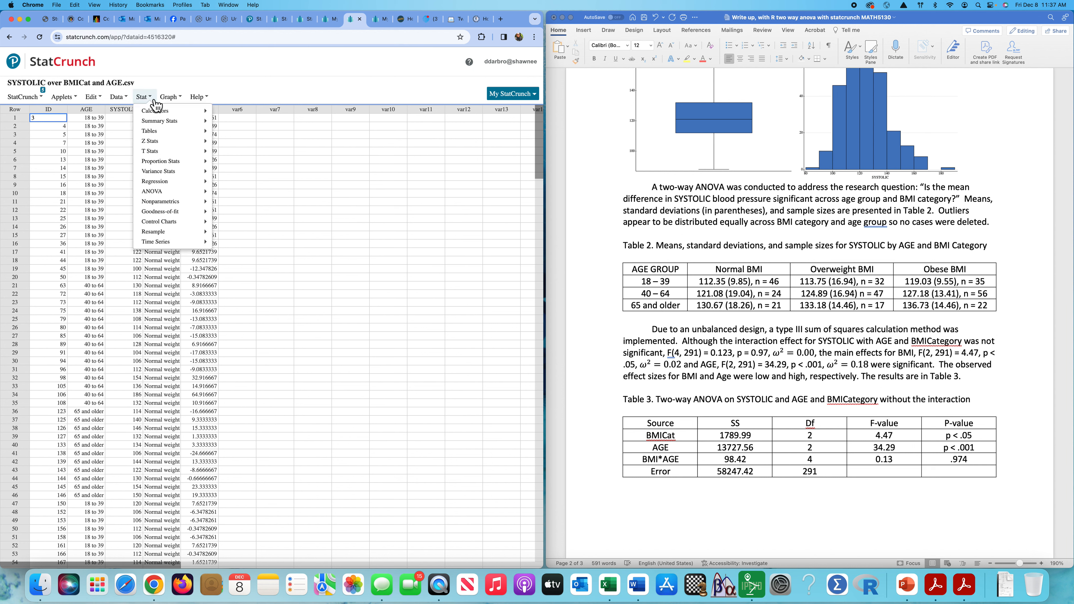
mouse_move(164, 121)
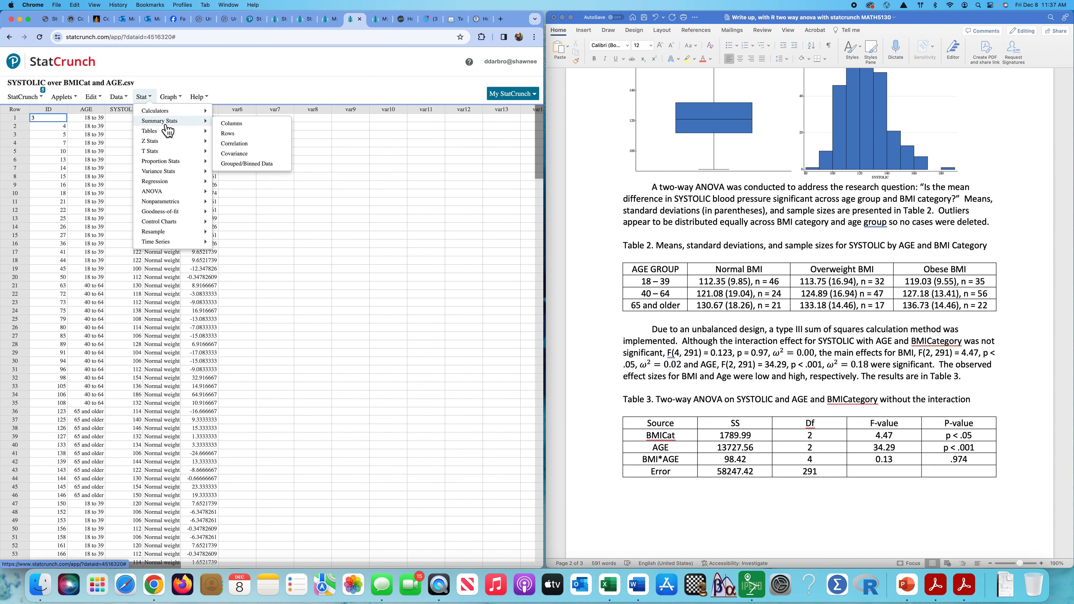
click(241, 127)
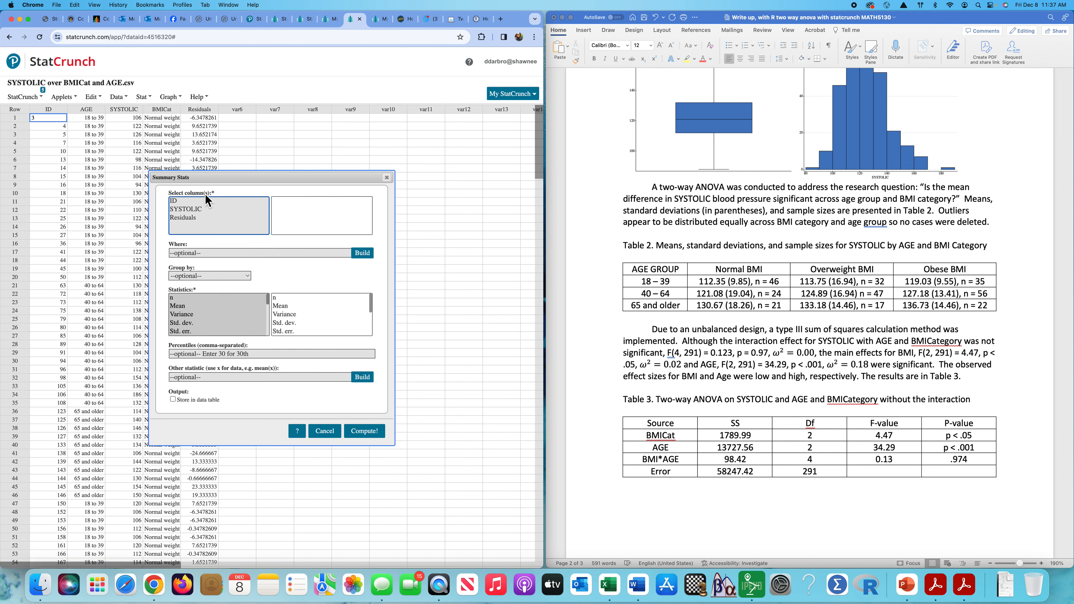
click(192, 210)
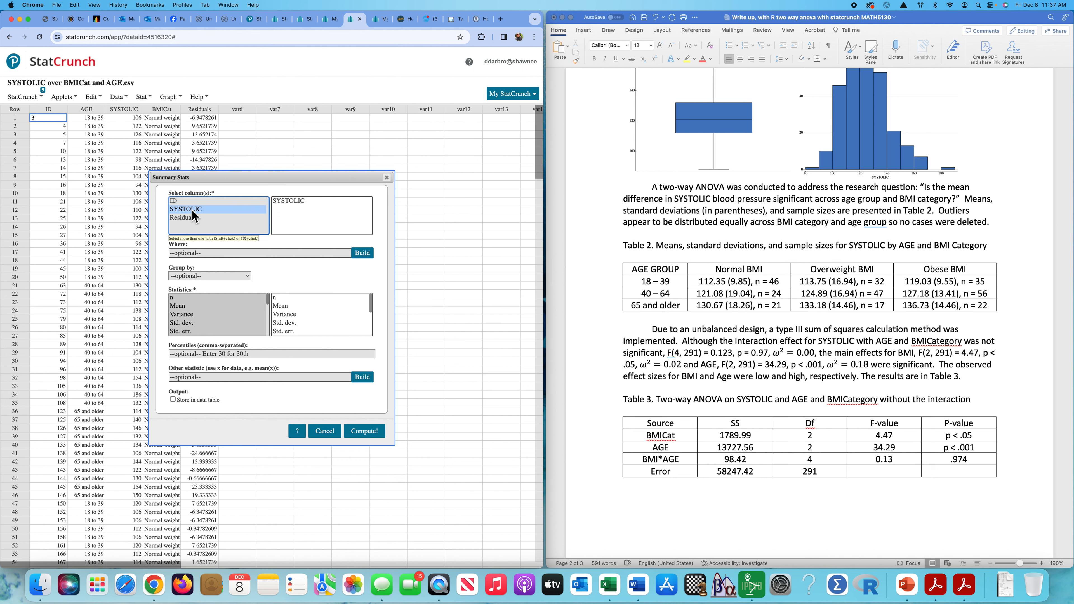
click(241, 279)
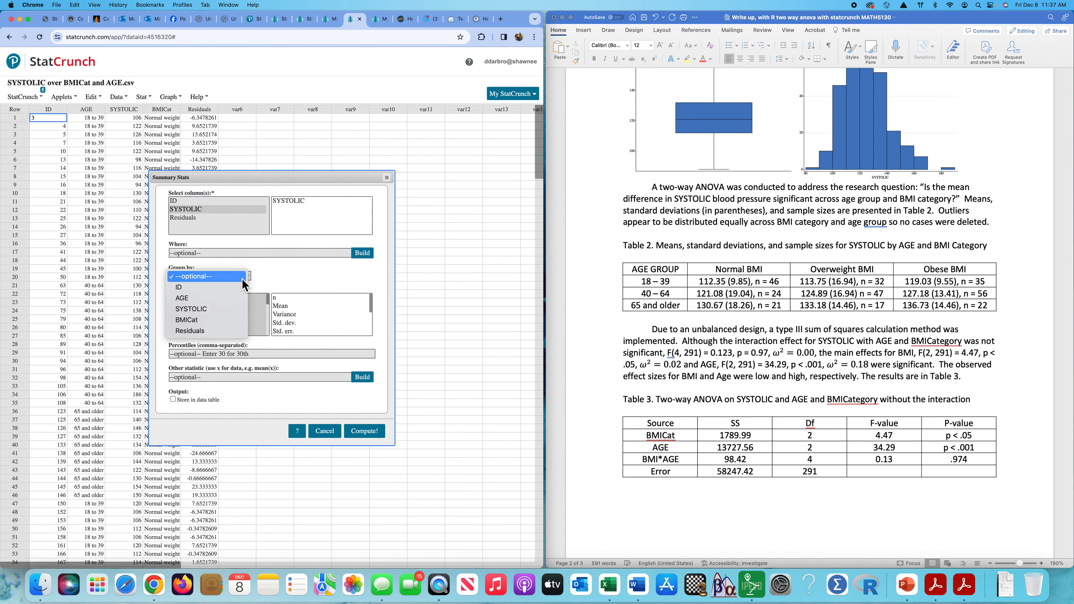
click(339, 276)
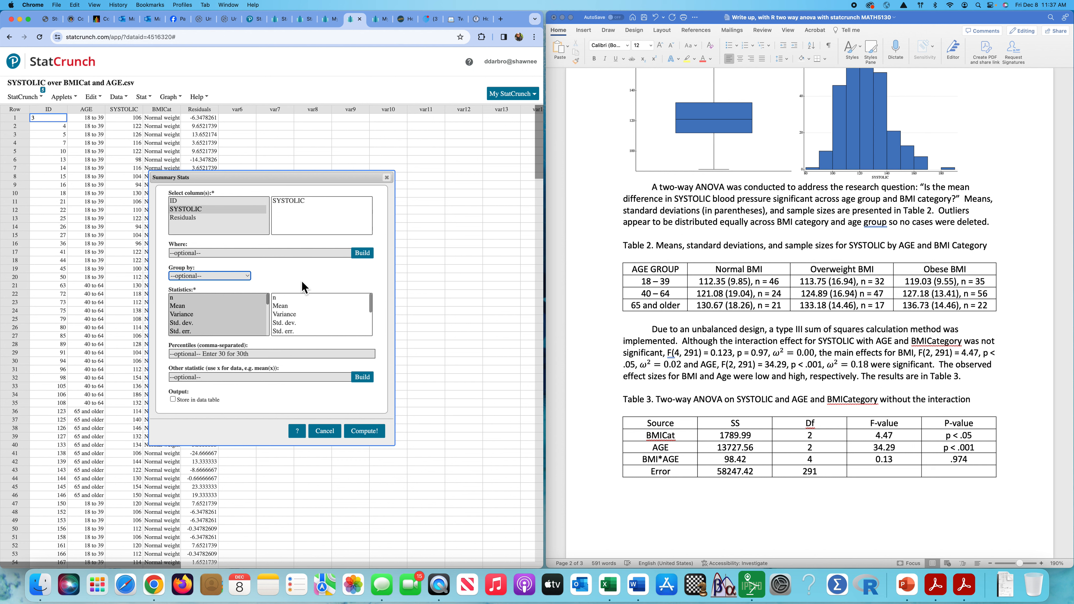
click(390, 180)
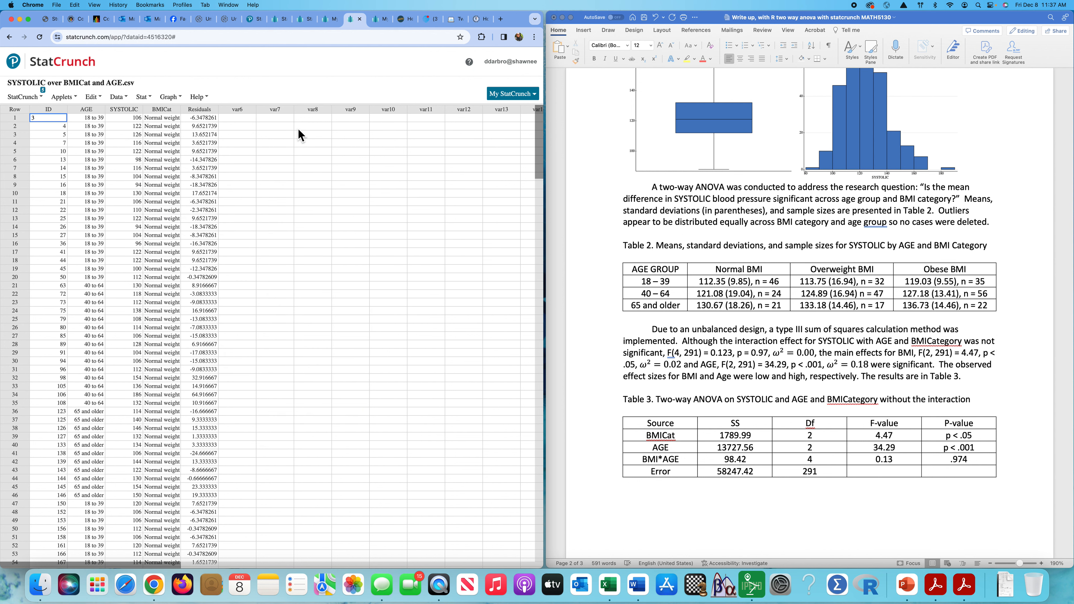
click(150, 99)
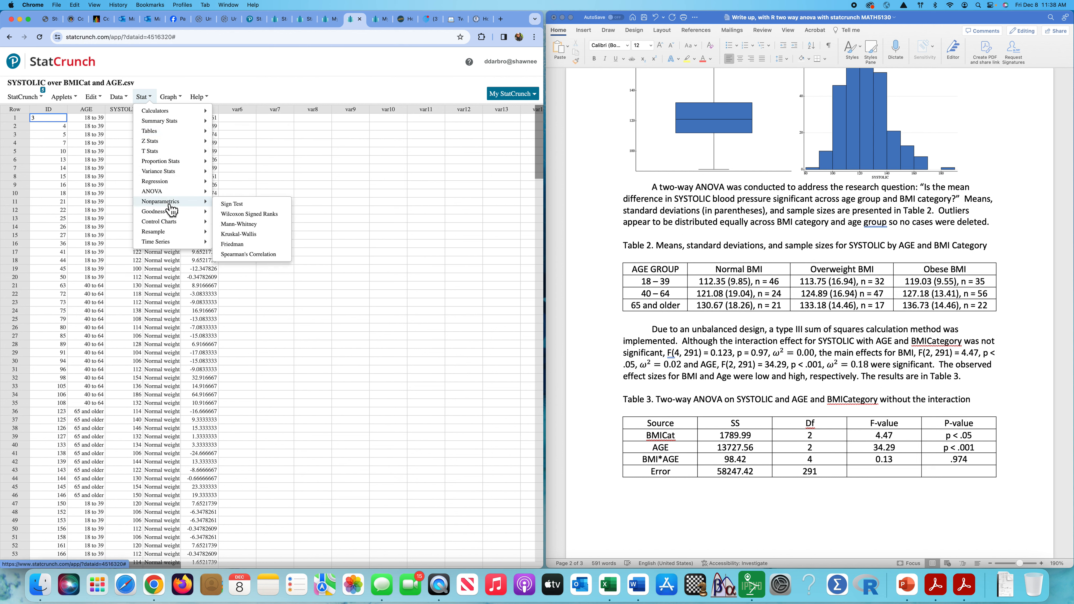
mouse_move(192, 131)
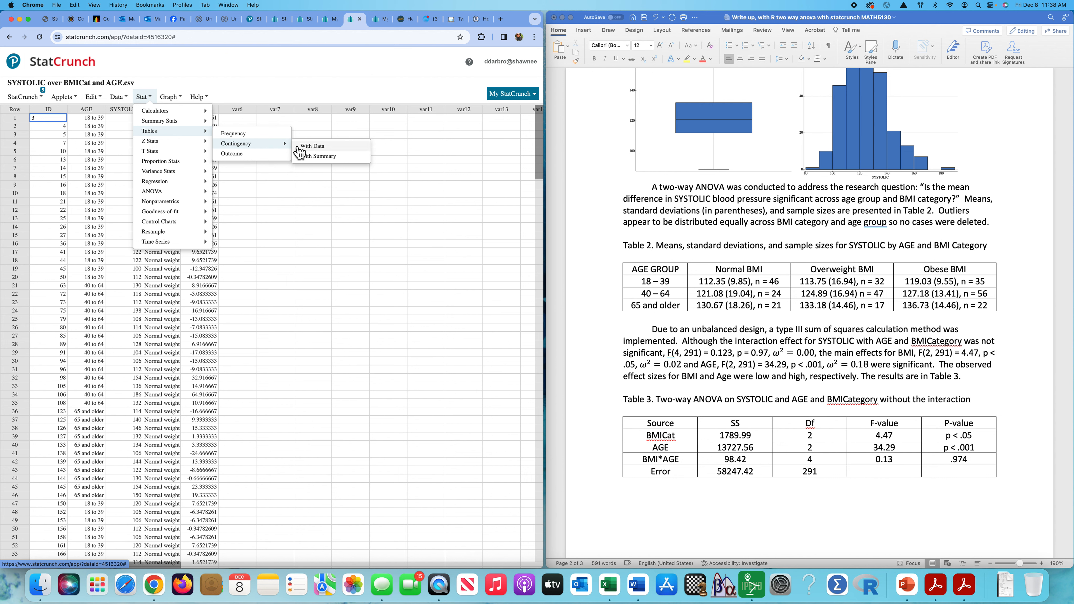
click(346, 92)
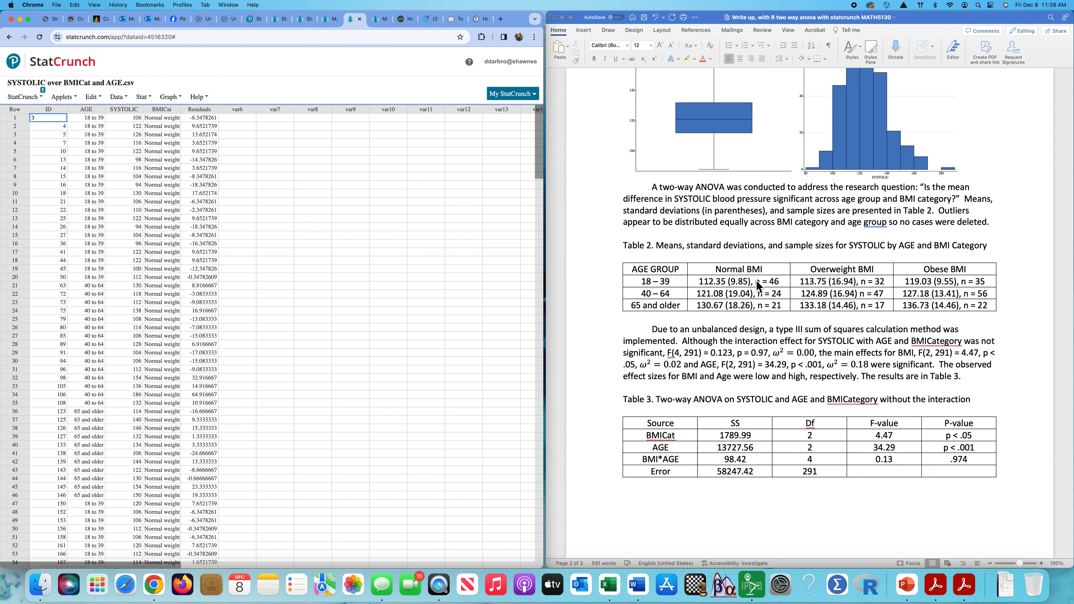
click(760, 223)
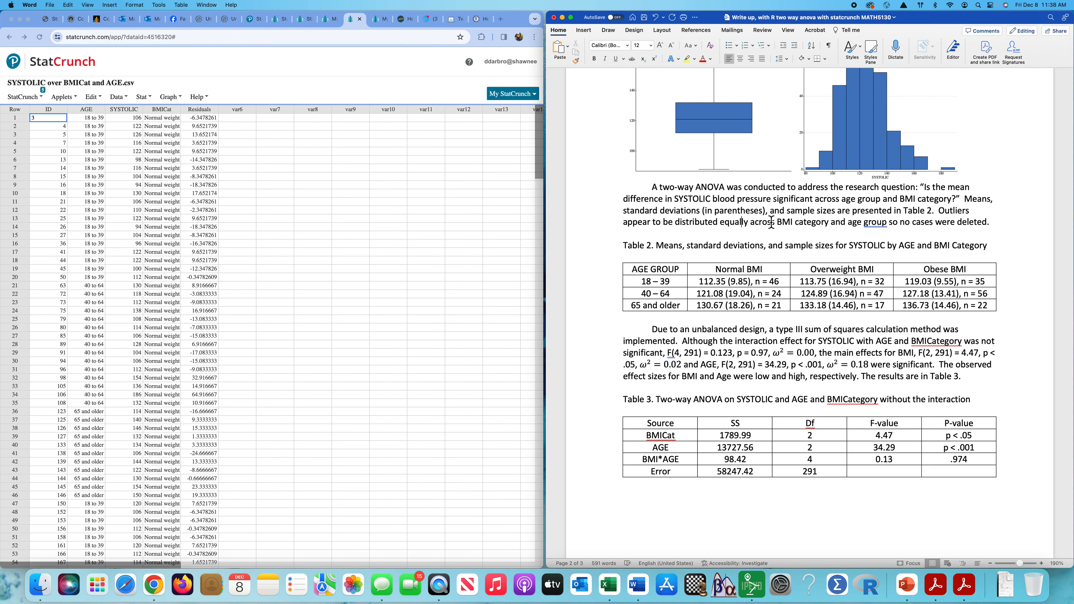
drag(772, 216, 716, 215)
key(BackSpace)
key(BackSpace)
key(BackSpace)
key(BackSpace)
key(BackSpace)
key(BackSpace)
key(BackSpace)
key(BackSpace)
key(BackSpace)
key(BackSpace)
key(BackSpace)
key(BackSpace)
key(BackSpace)
key(BackSpace)
key(BackSpace)
key(BackSpace)
key(BackSpace)
key(BackSpace)
key(BackSpace)
key(BackSpace)
key(BackSpace)
key(BackSpace)
key(BackSpace)
key(BackSpace)
key(BackSpace)
key(BackSpace)
key(BackSpace)
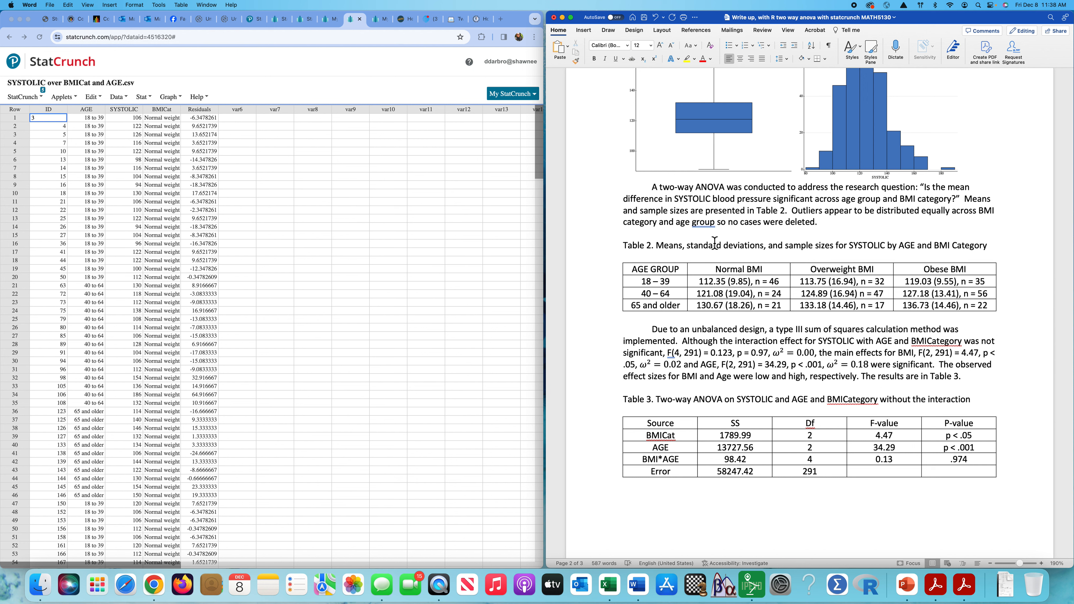
drag(752, 287, 726, 287)
key(BackSpace)
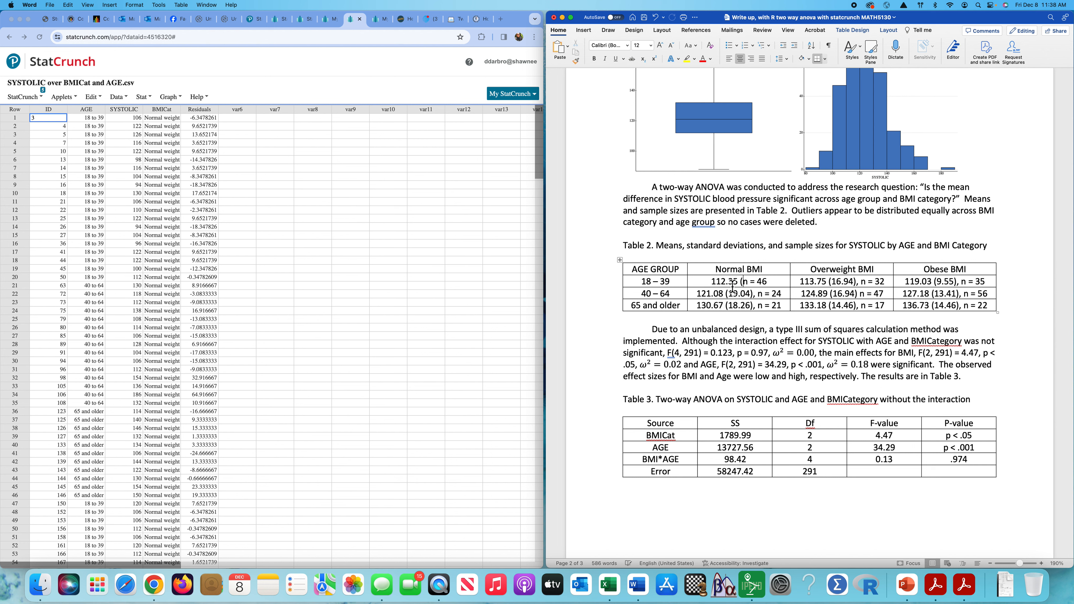
key(BackSpace)
key(BackSpace)
text(,)
drag(758, 293, 727, 294)
key(BackSpace)
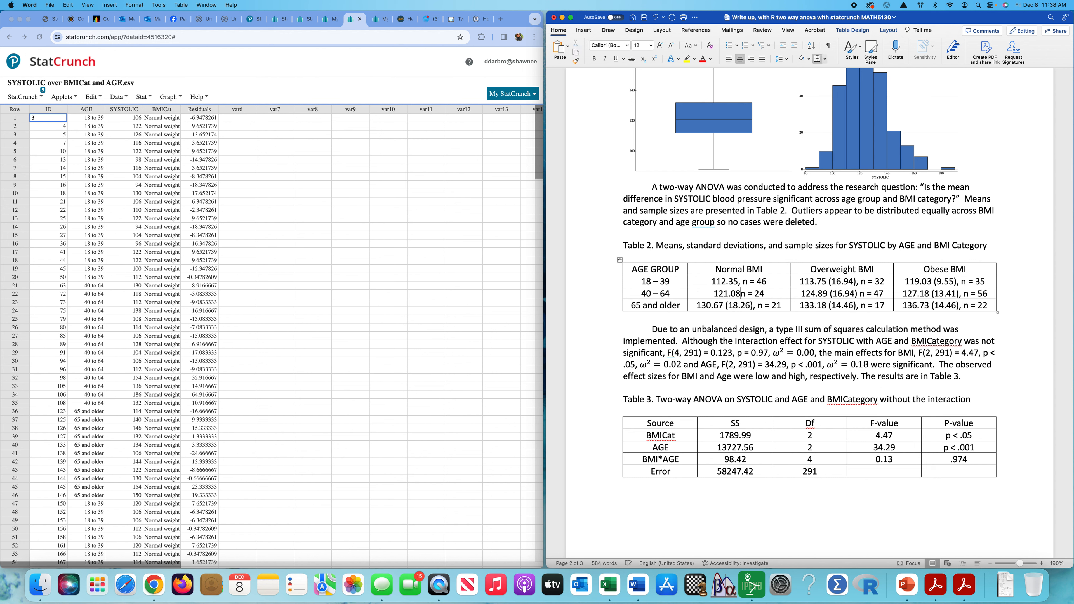
text(,)
drag(759, 310, 725, 308)
key(BackSpace)
text(,)
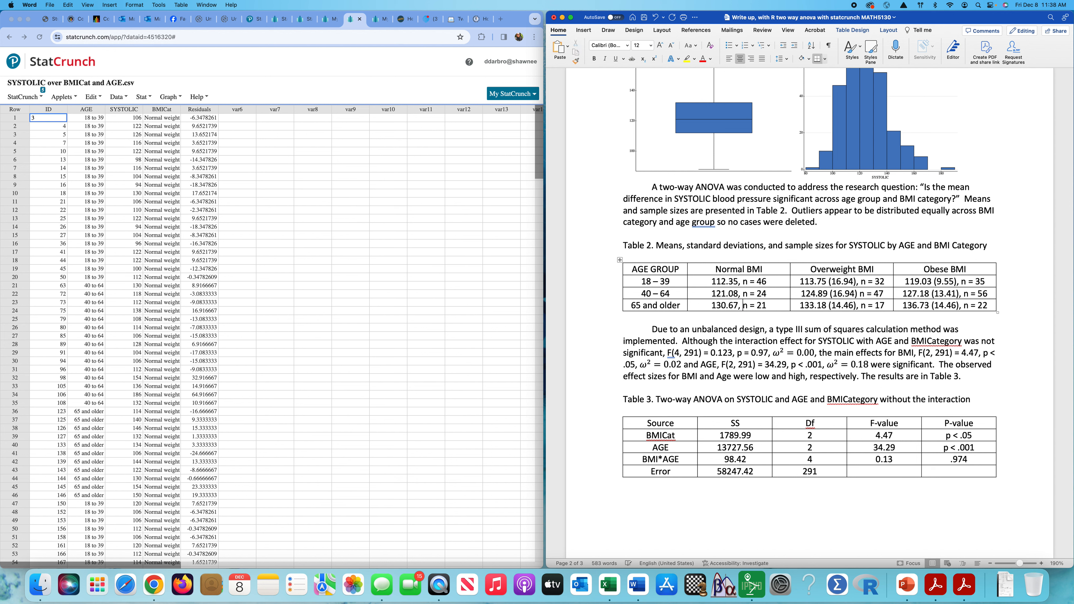
drag(862, 282, 824, 283)
key(BackSpace)
key(BackSpace)
text(,)
drag(858, 294, 836, 298)
key(BackSpace)
key(BackSpace)
key(BackSpace)
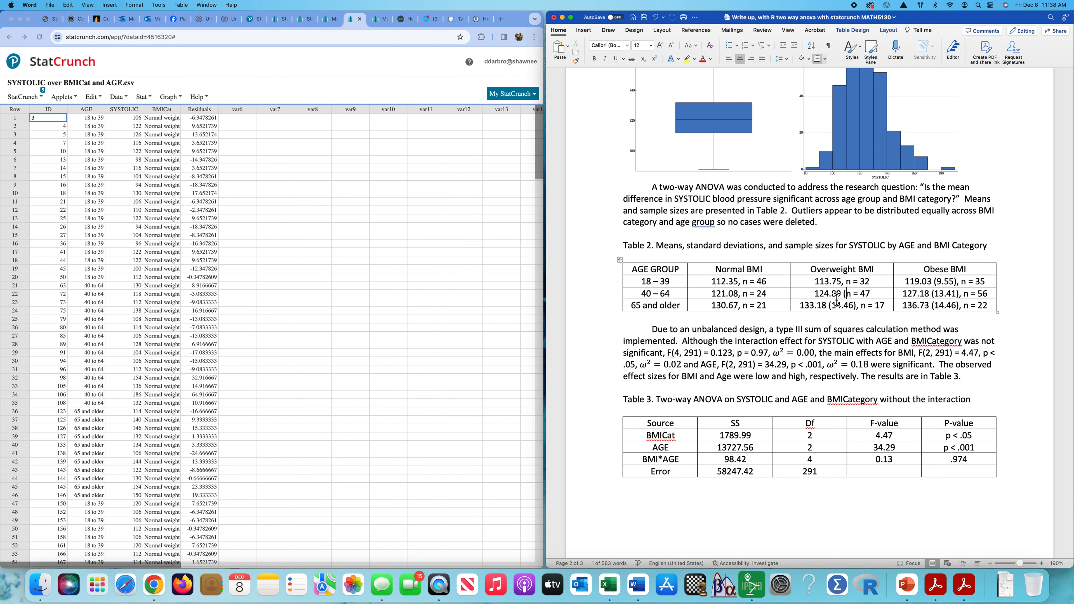
text(,)
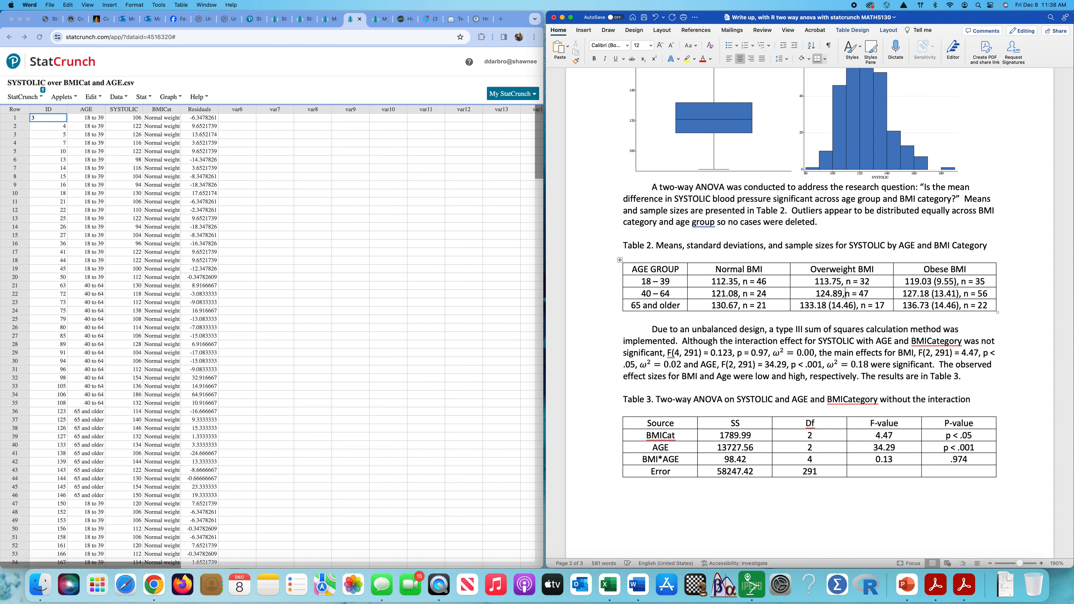
drag(863, 307, 829, 306)
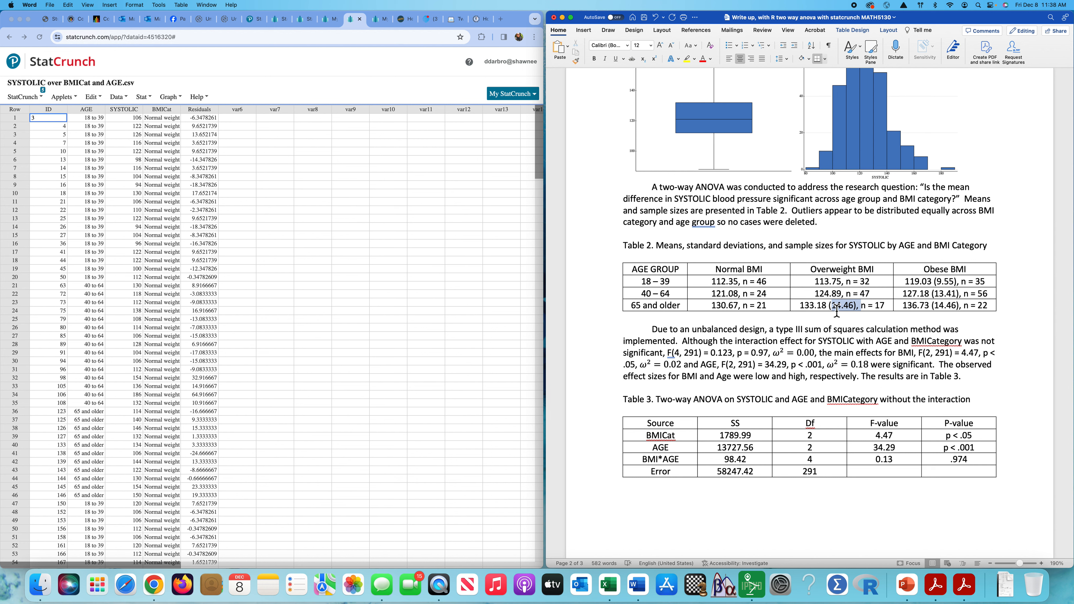
key(BackSpace)
key(BackSpace)
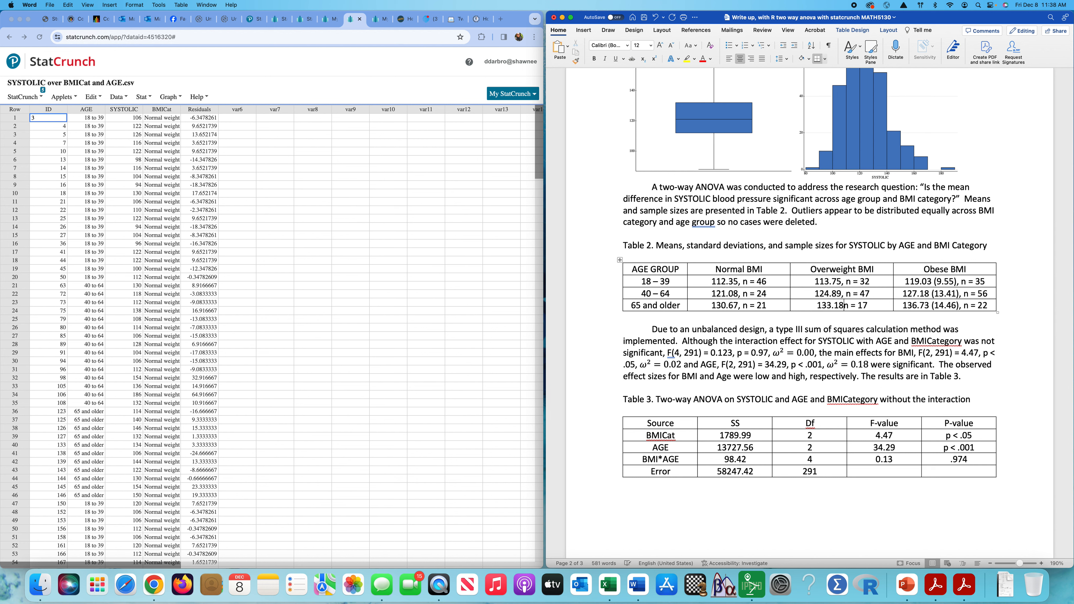
text(,)
mouse_move(961, 288)
mouse_down()
mouse_move(929, 288)
mouse_move(941, 288)
mouse_up()
click(962, 293)
key(BackSpace)
key(BackSpace)
key(BackSpace)
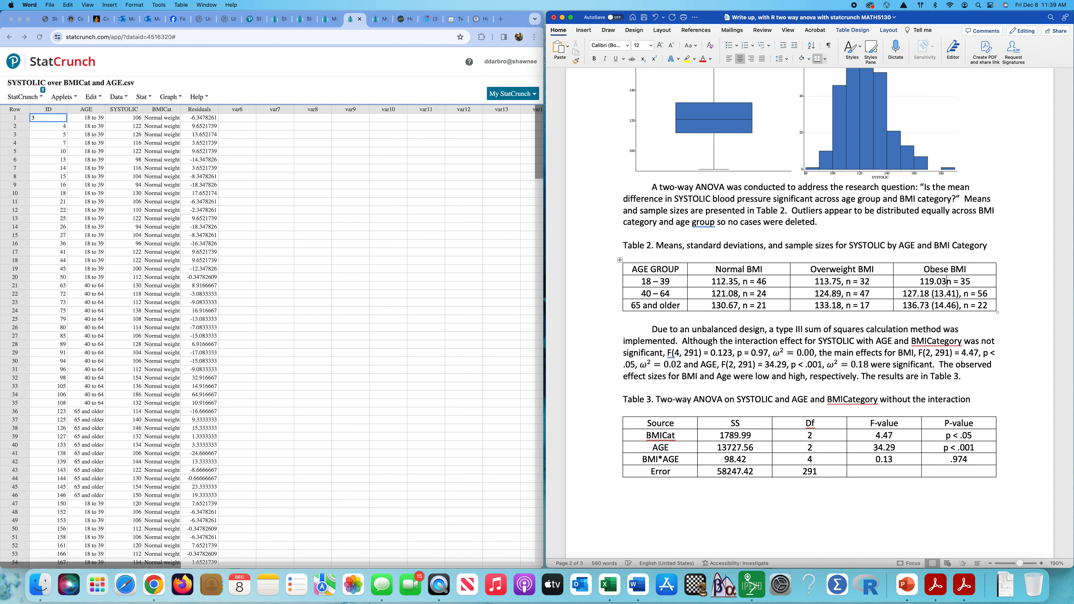
text(,)
drag(964, 293, 938, 299)
key(BackSpace)
key(BackSpace)
key(BackSpace)
text(,)
drag(964, 305, 932, 306)
key(BackSpace)
key(BackSpace)
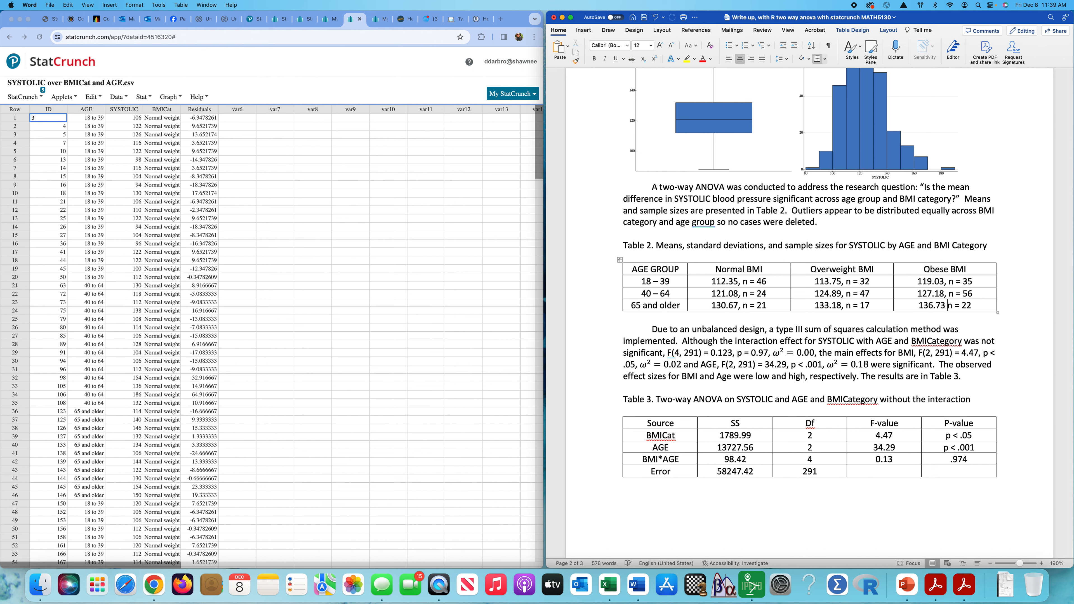
text(,)
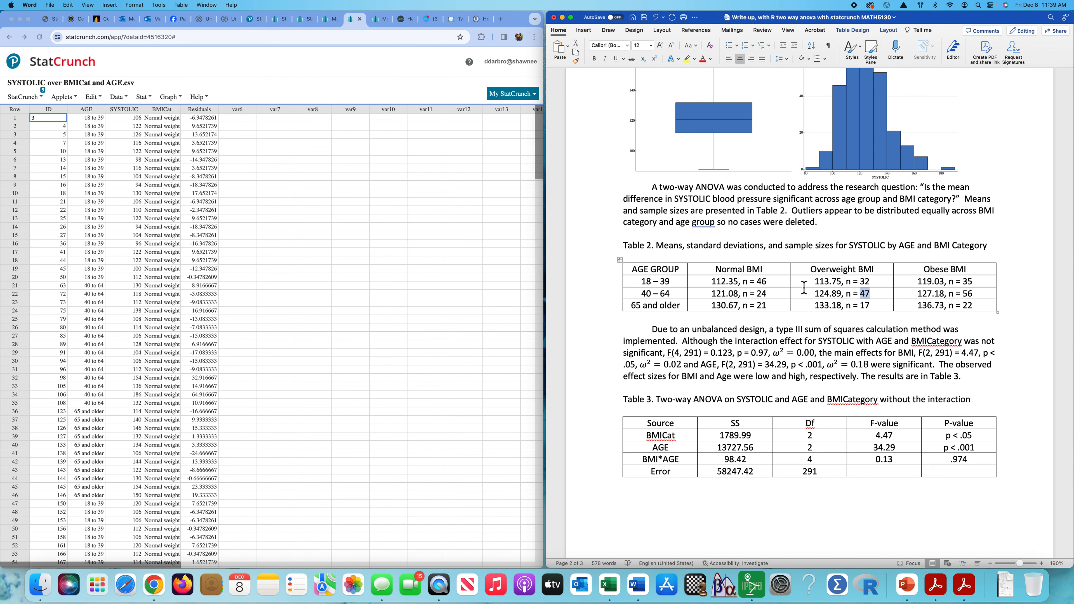
double_click(762, 295)
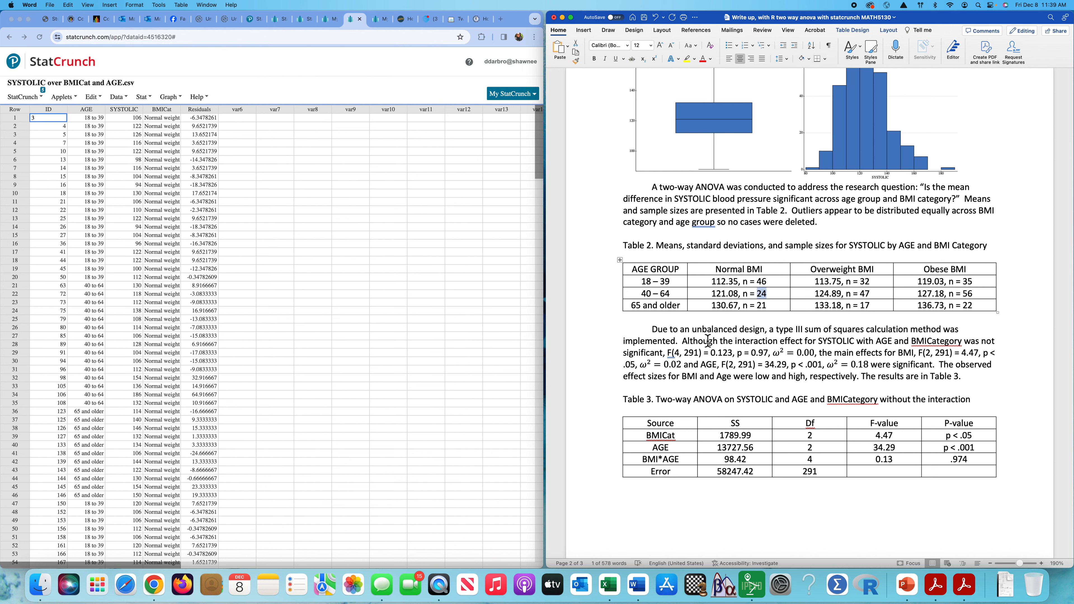
drag(653, 331, 682, 346)
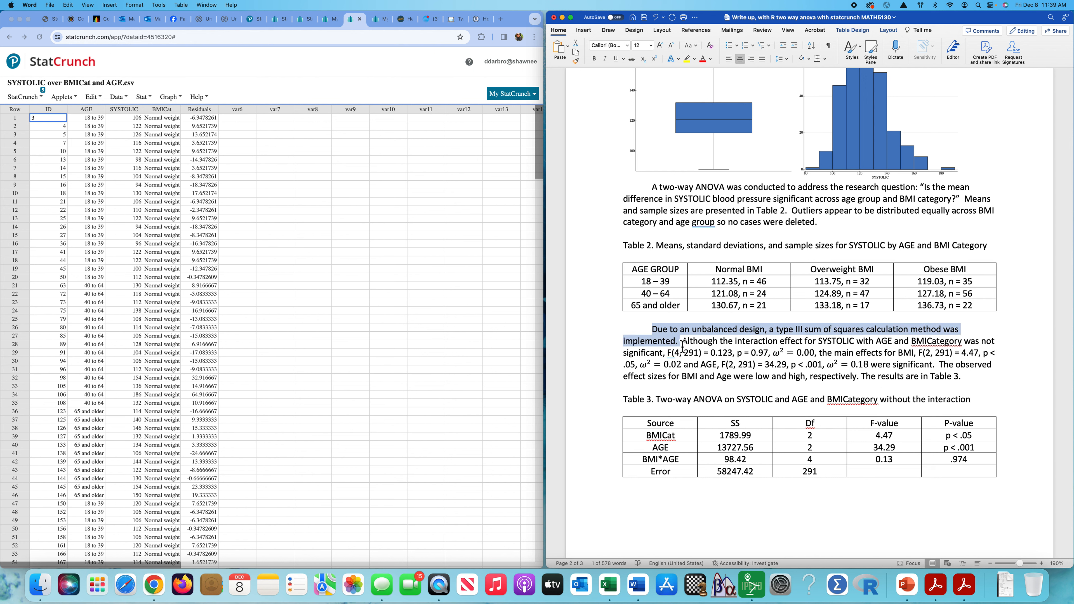
Reopen hidden result '5. Two Way ANOVA for SYSTOLIC' (AGE F = 34.29, BMICat F = 4.47).
click(735, 342)
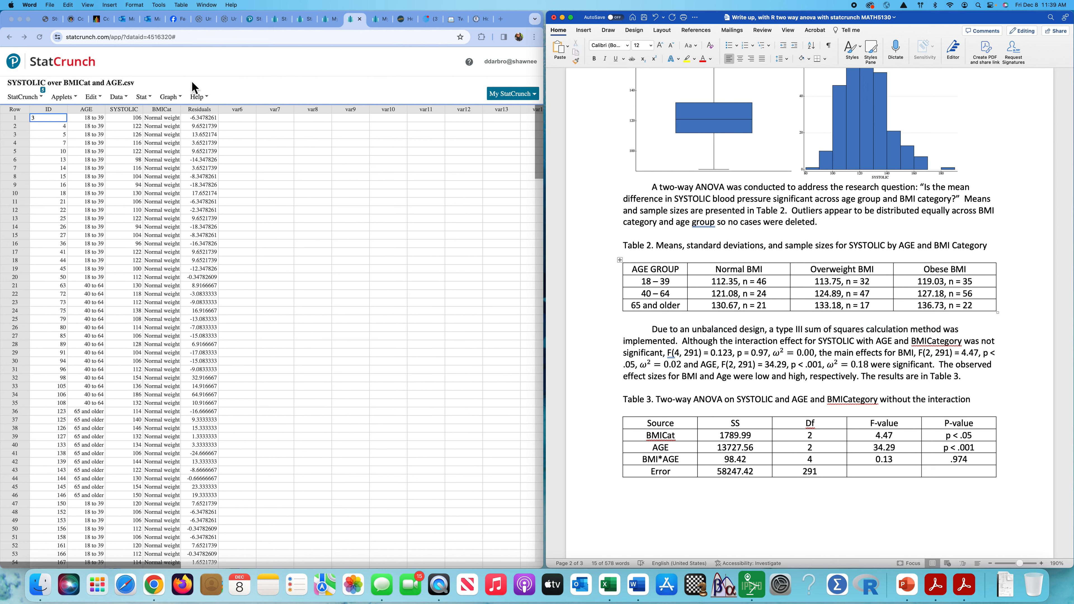
click(44, 96)
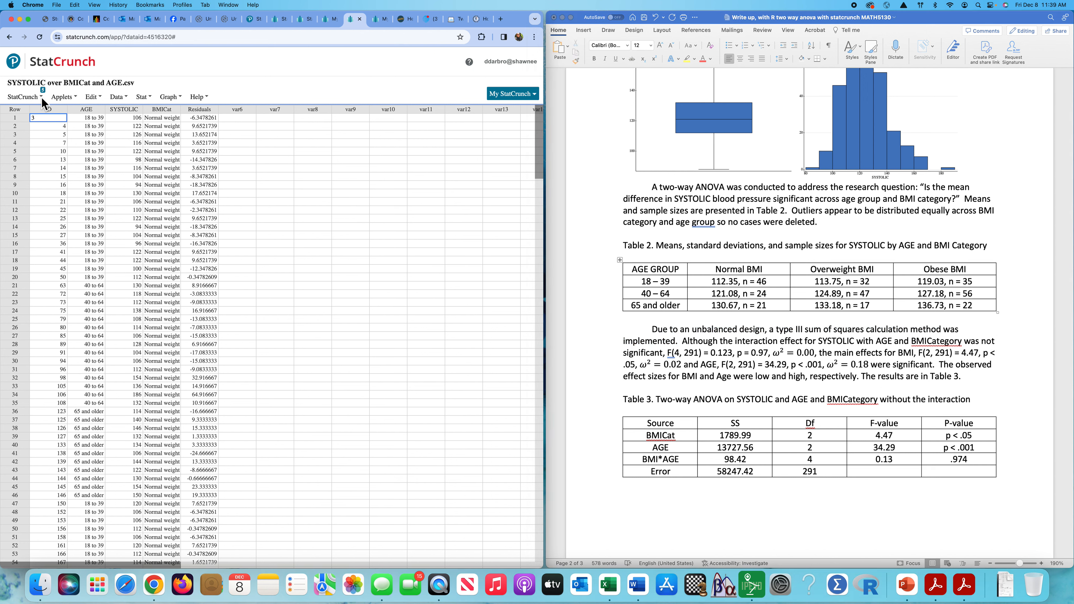
click(41, 98)
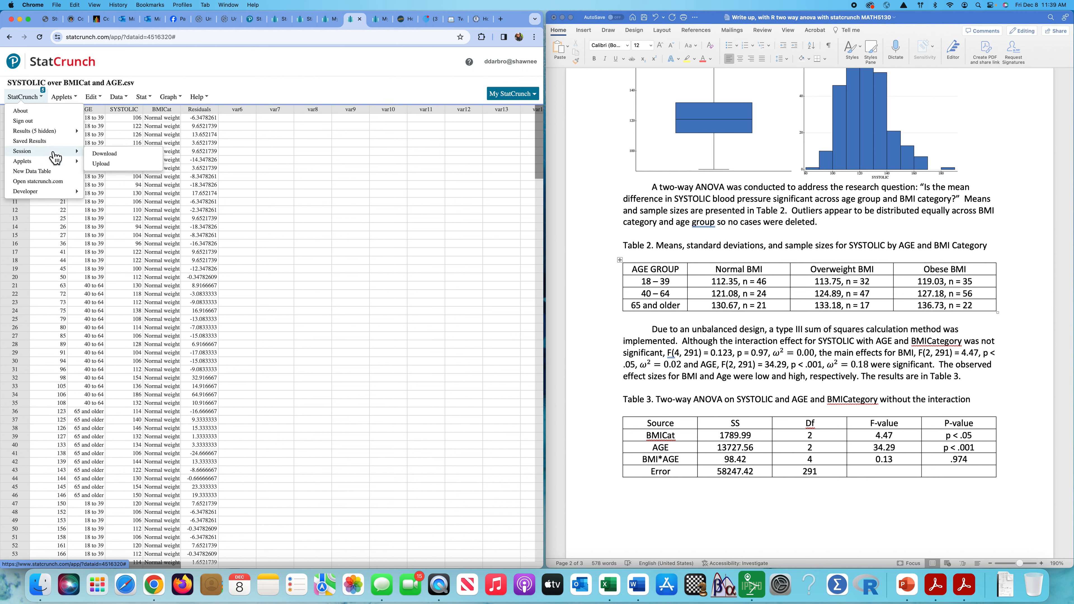
click(38, 130)
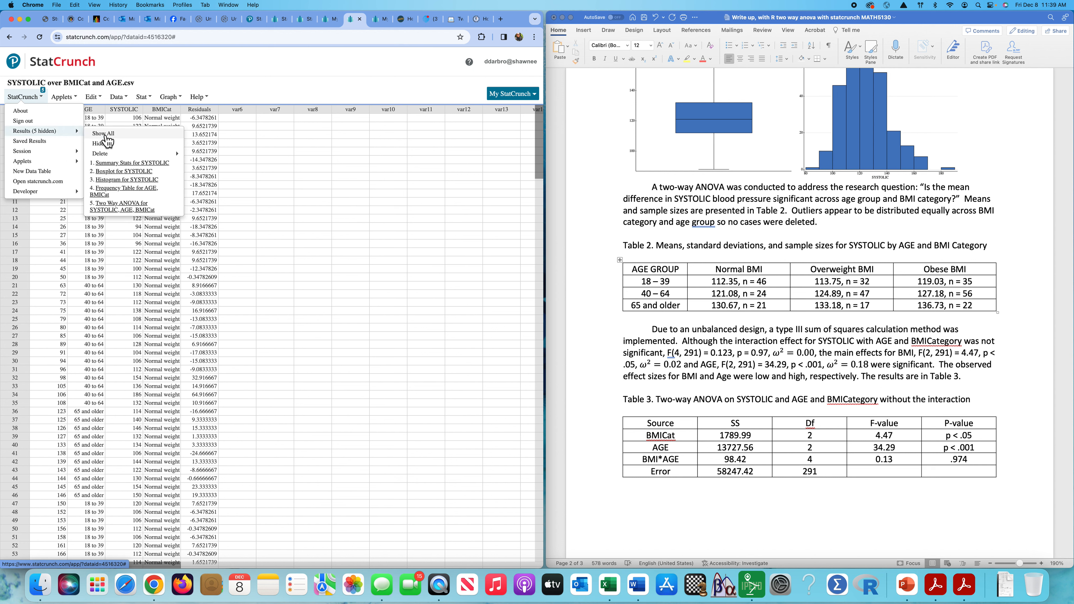
click(127, 207)
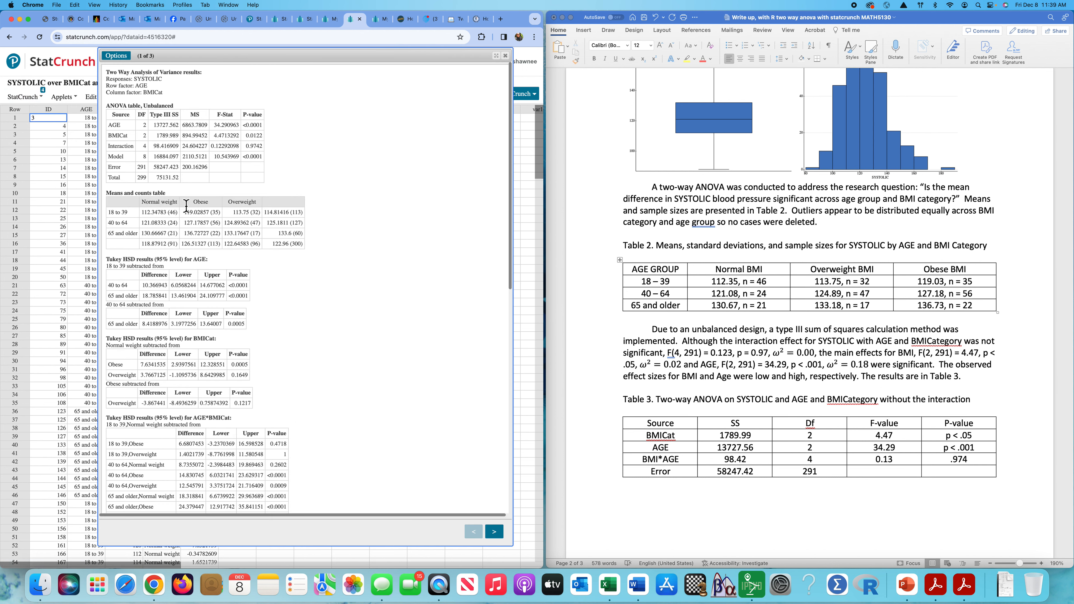
drag(108, 109, 280, 188)
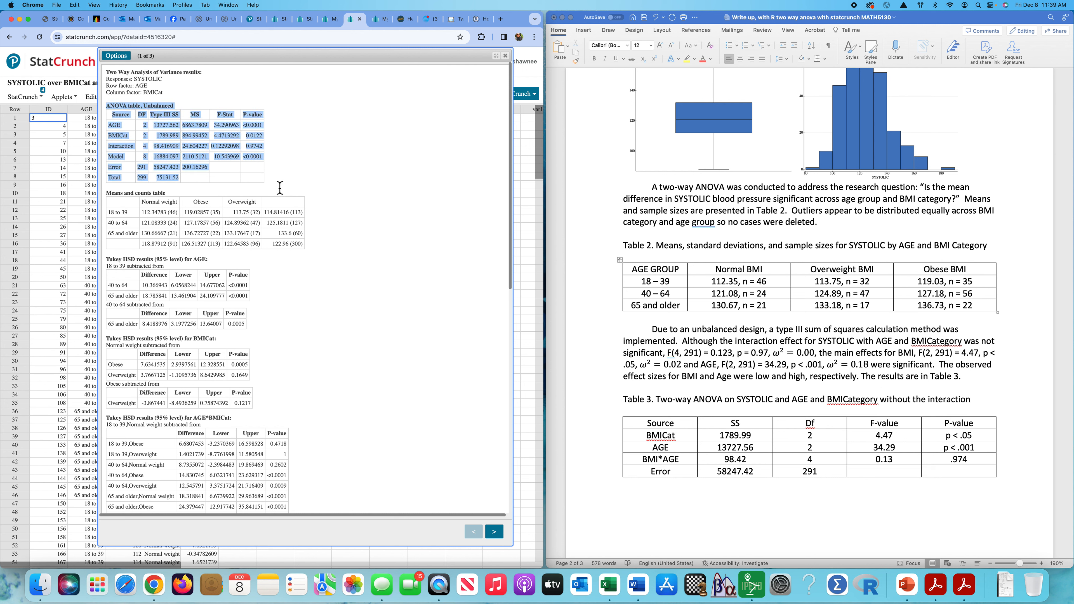
click(347, 199)
scroll(708, 351, down, 2)
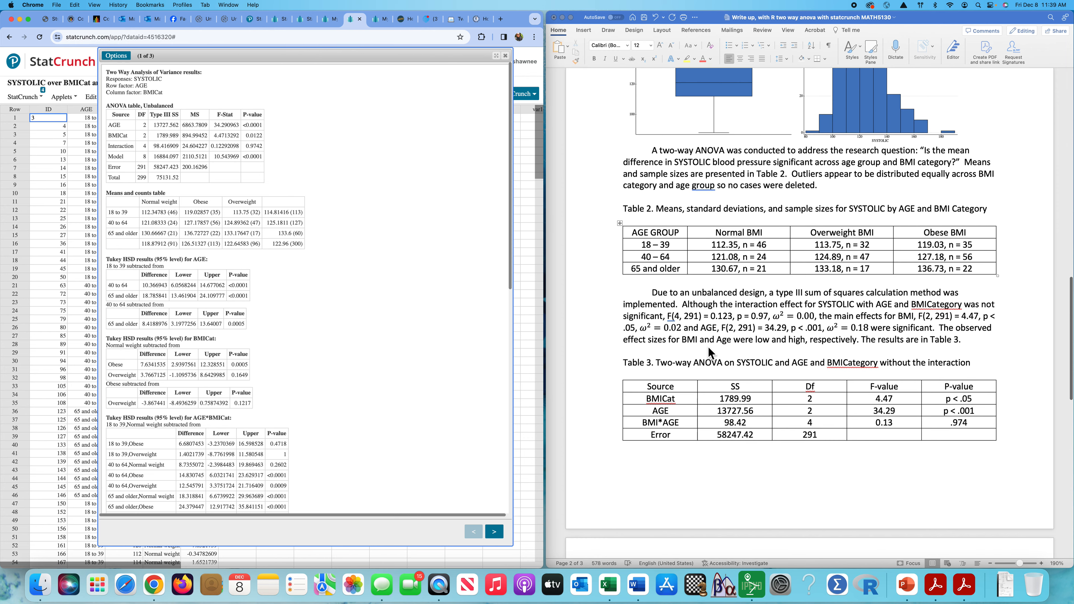
scroll(762, 307, down, 1)
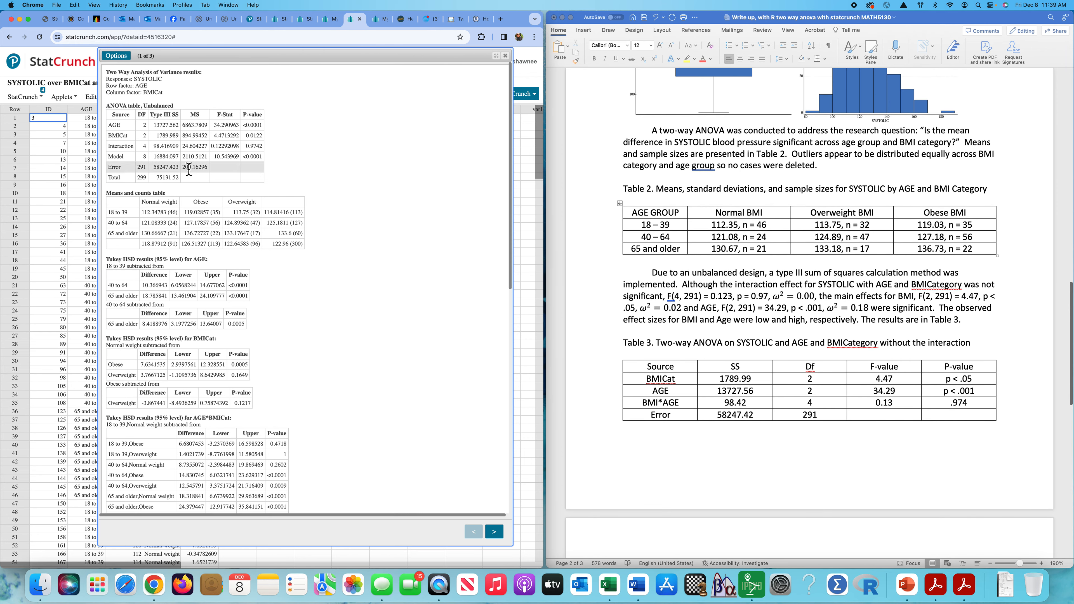
drag(110, 149, 263, 149)
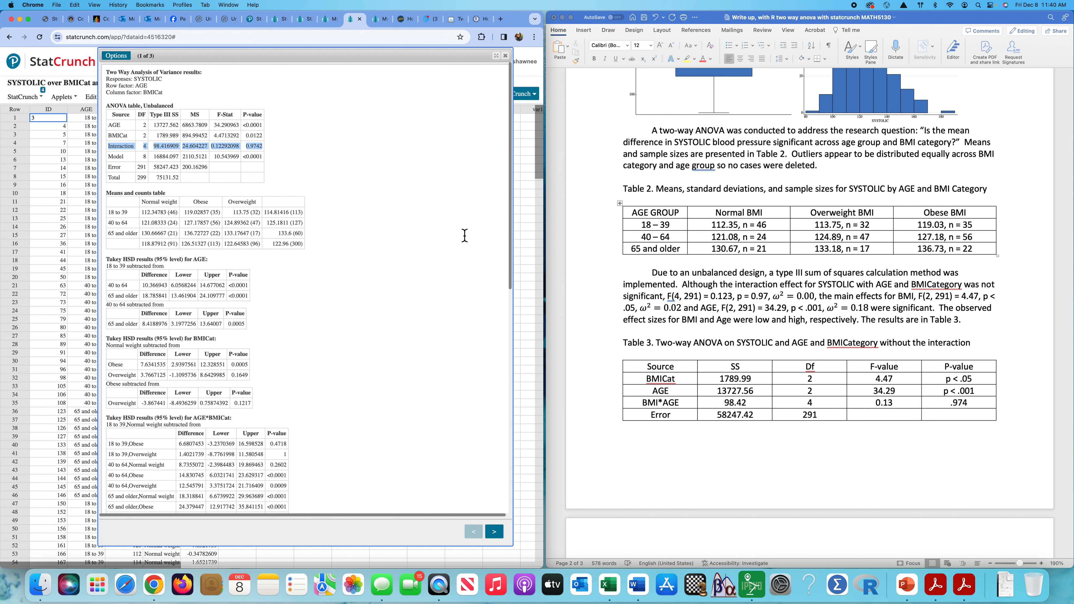
drag(109, 129, 252, 132)
click(351, 148)
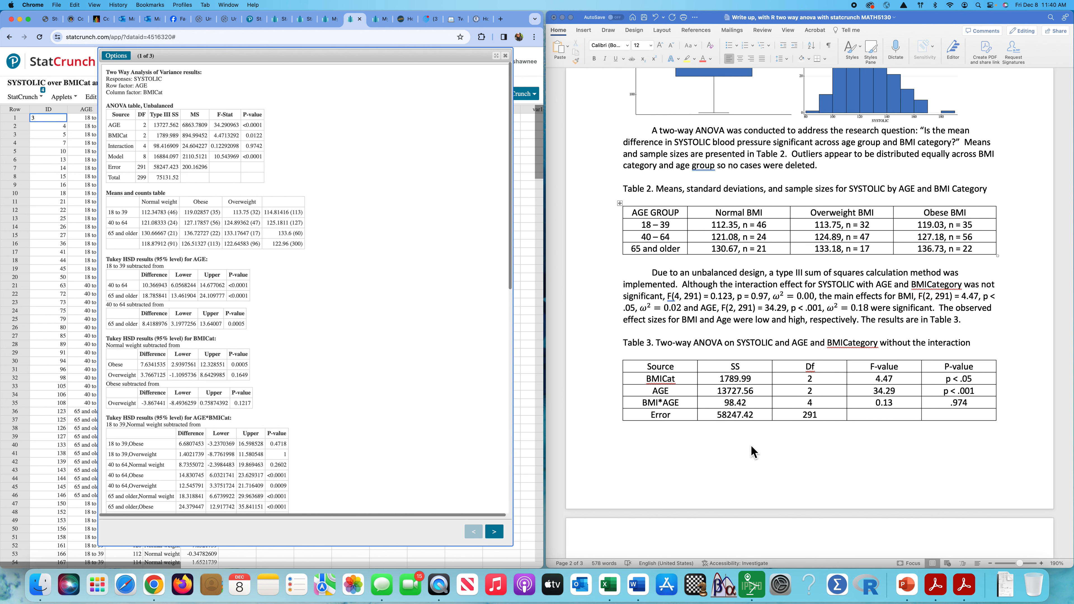
scroll(753, 452, down, 2)
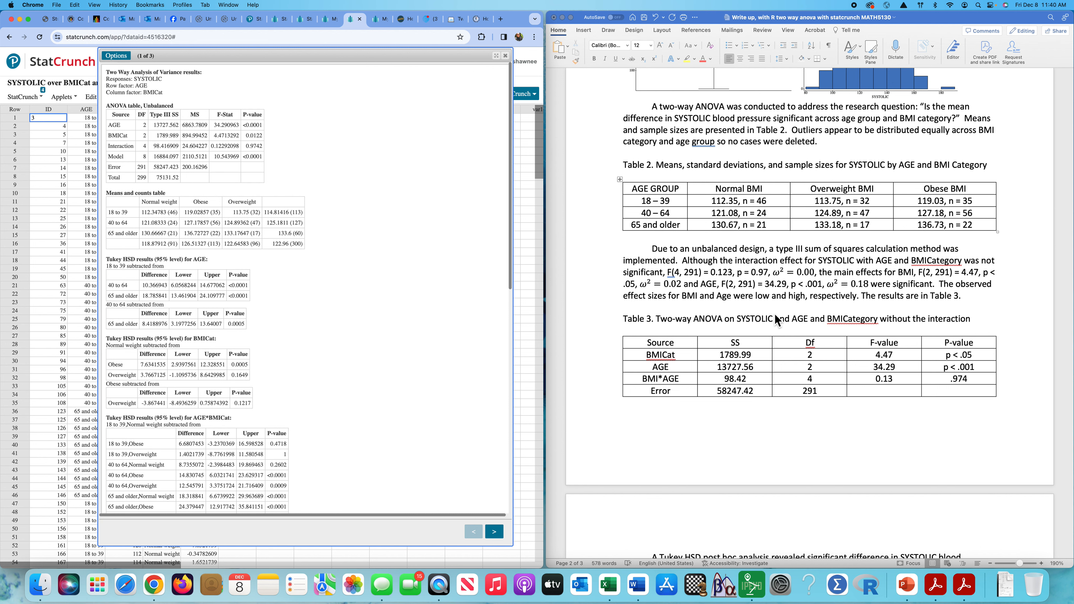
click(834, 284)
scroll(834, 285, down, 2)
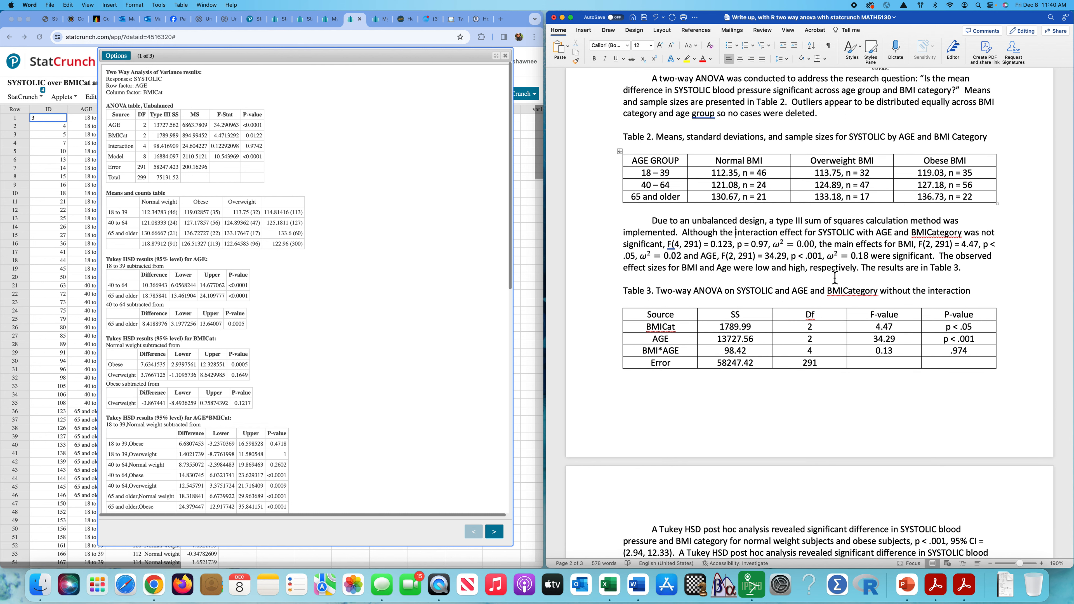
click(691, 271)
double_click(691, 271)
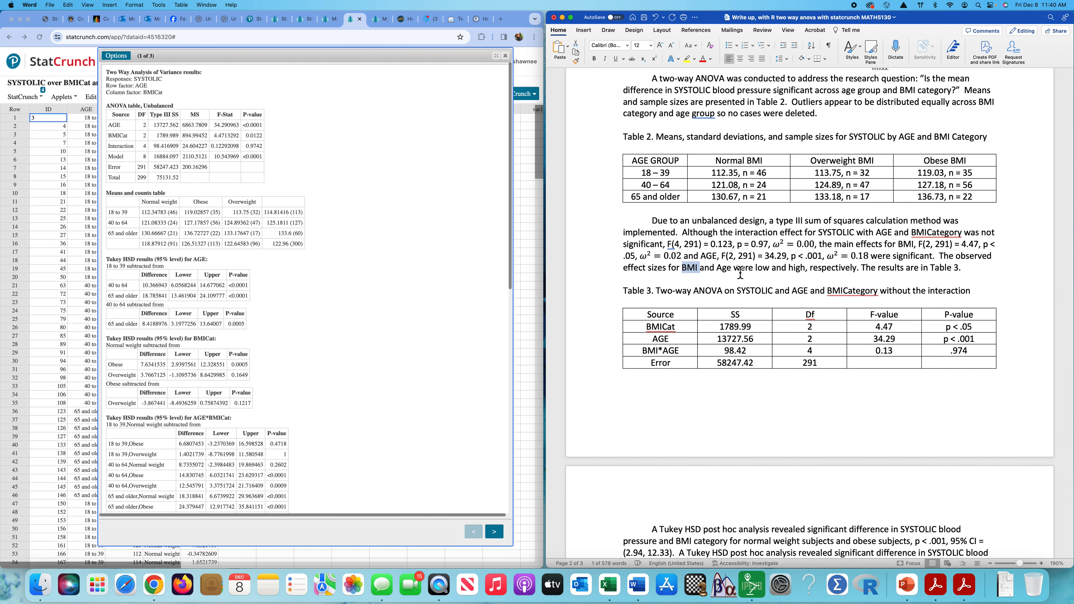
double_click(723, 267)
scroll(865, 262, down, 5)
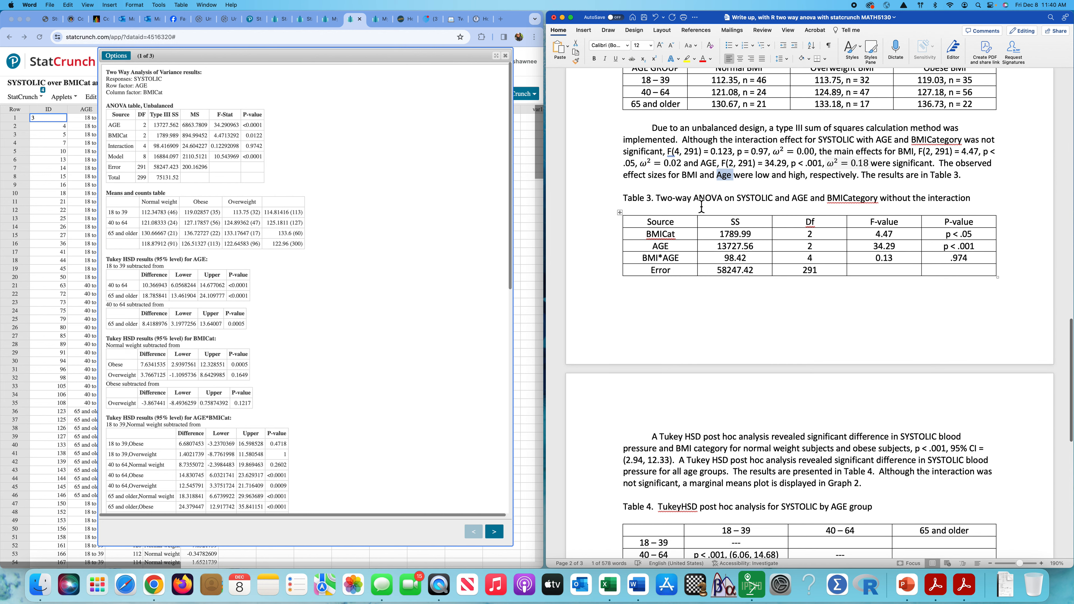
click(115, 128)
drag(111, 128, 257, 173)
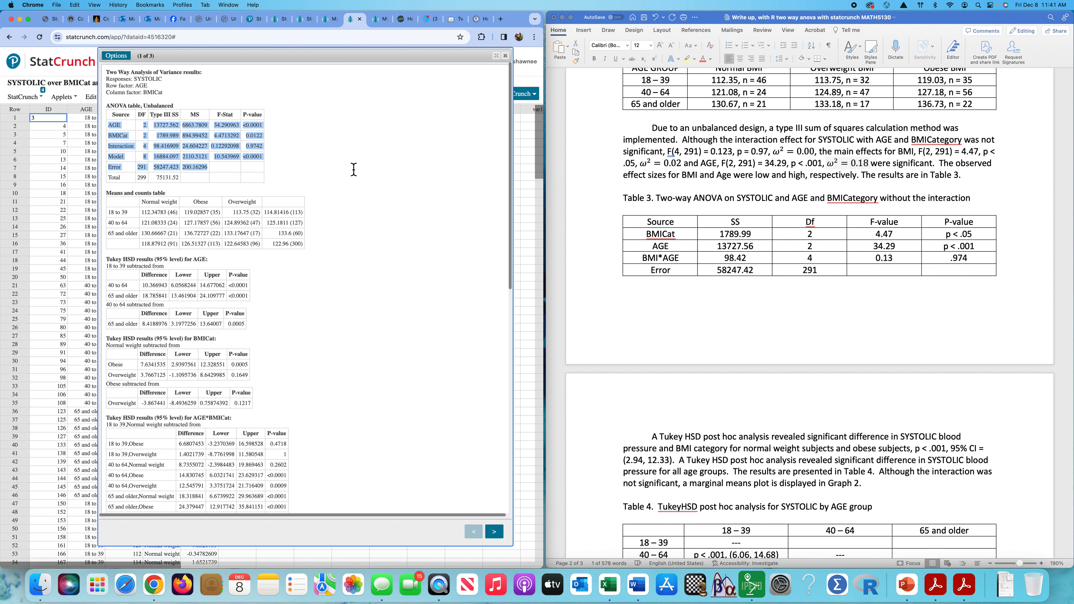
click(700, 303)
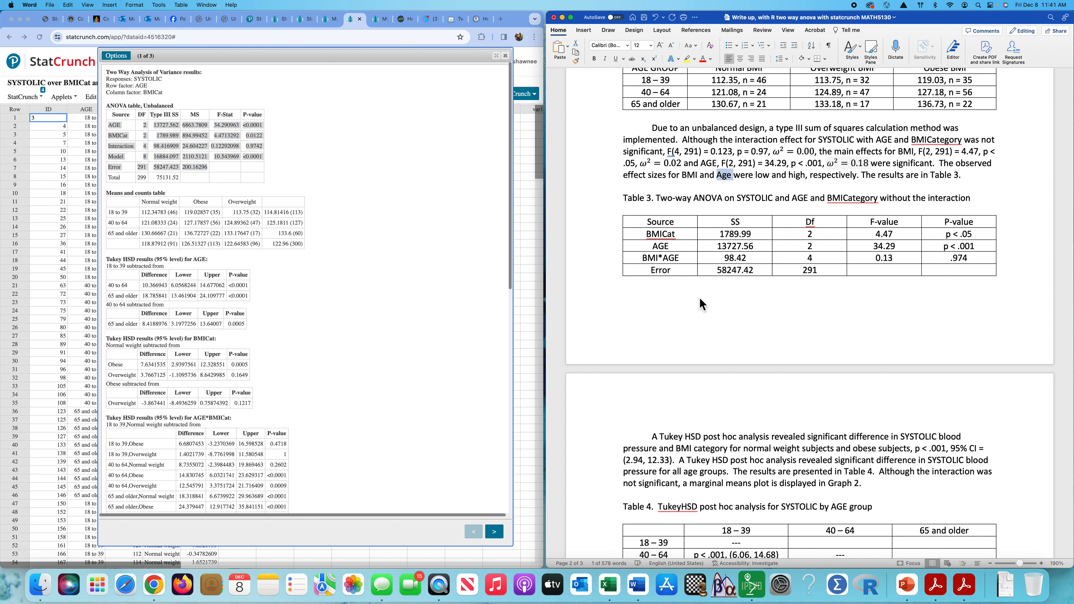
click(797, 199)
scroll(726, 285, down, 5)
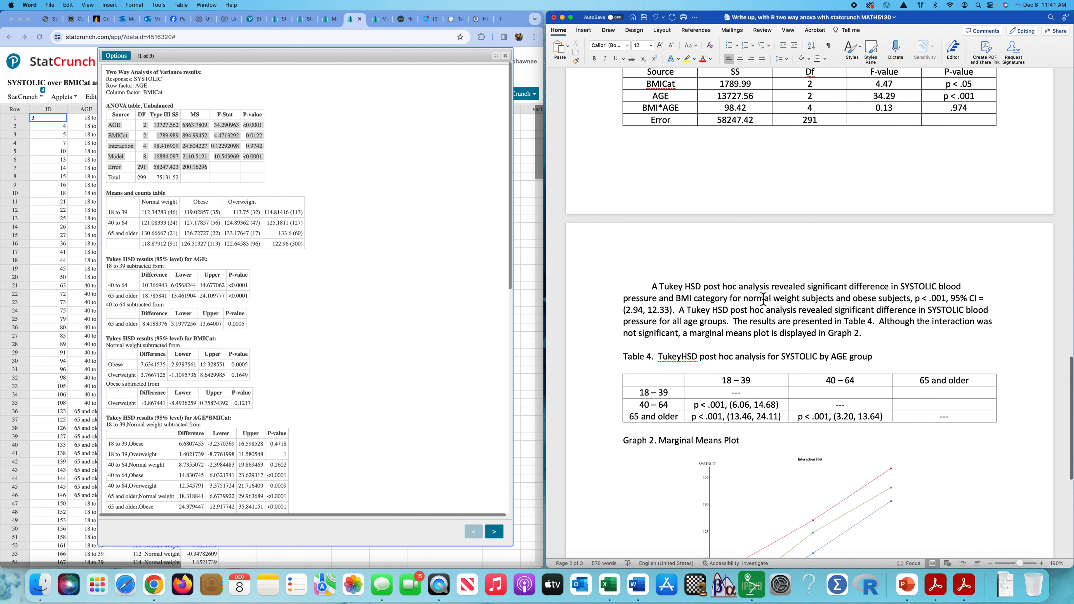
scroll(675, 290, down, 1)
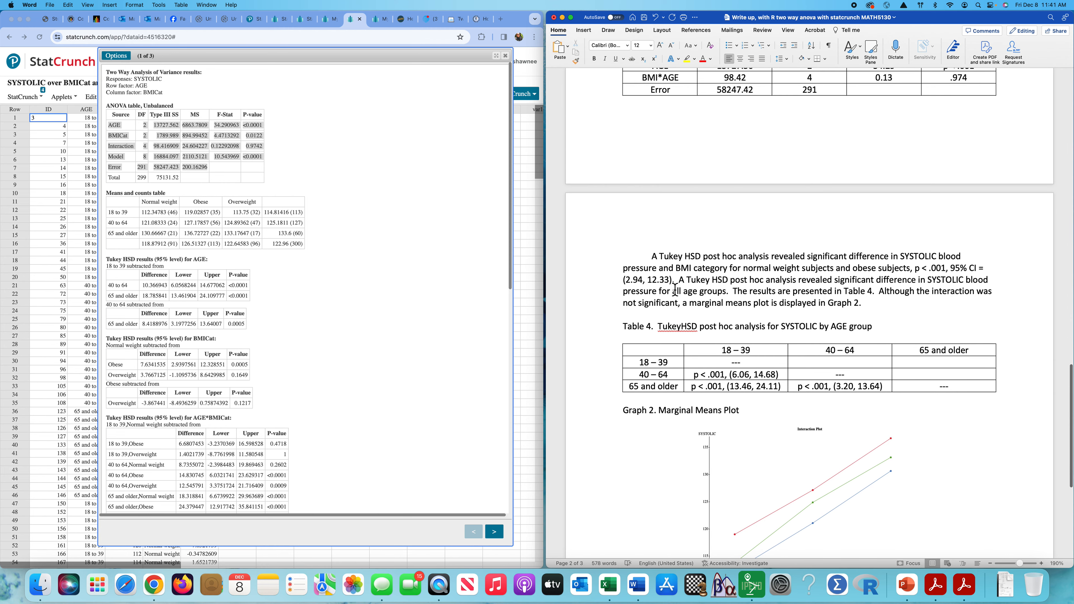
scroll(338, 301, down, 3)
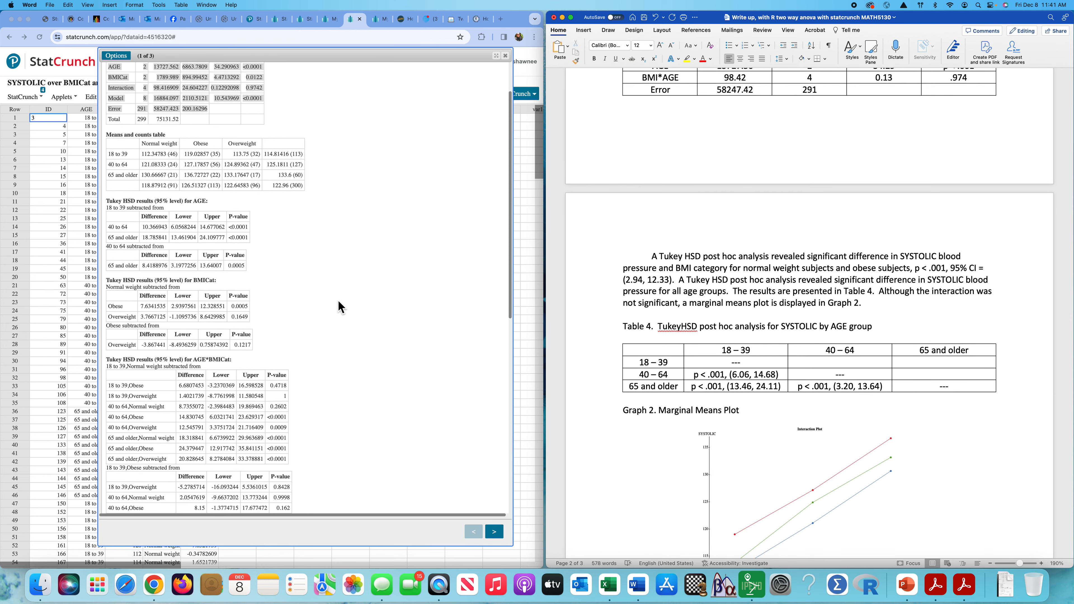
scroll(338, 301, down, 1)
click(433, 203)
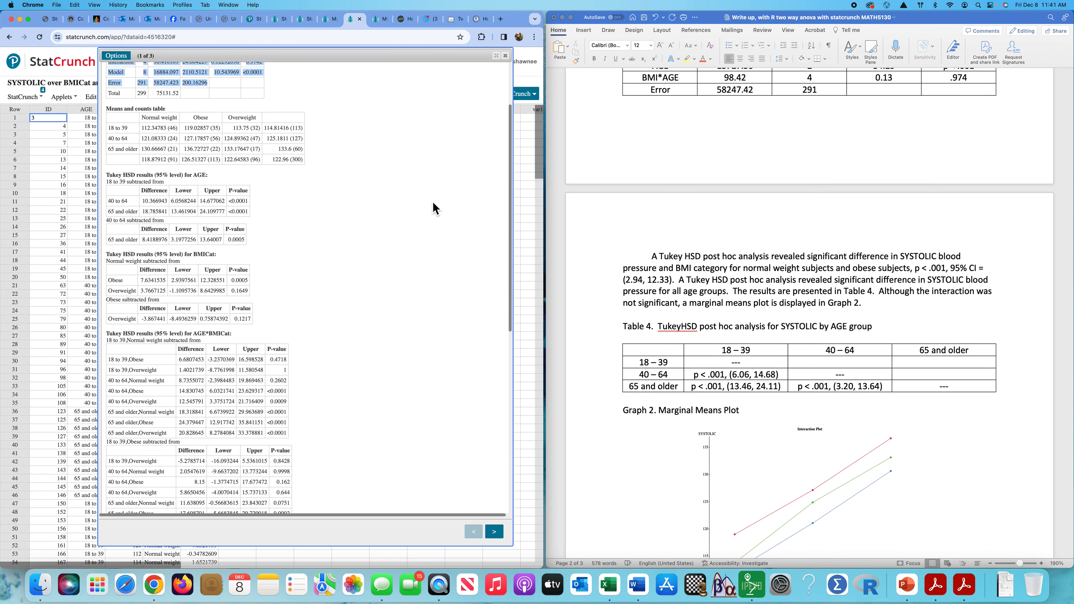
drag(109, 178, 253, 247)
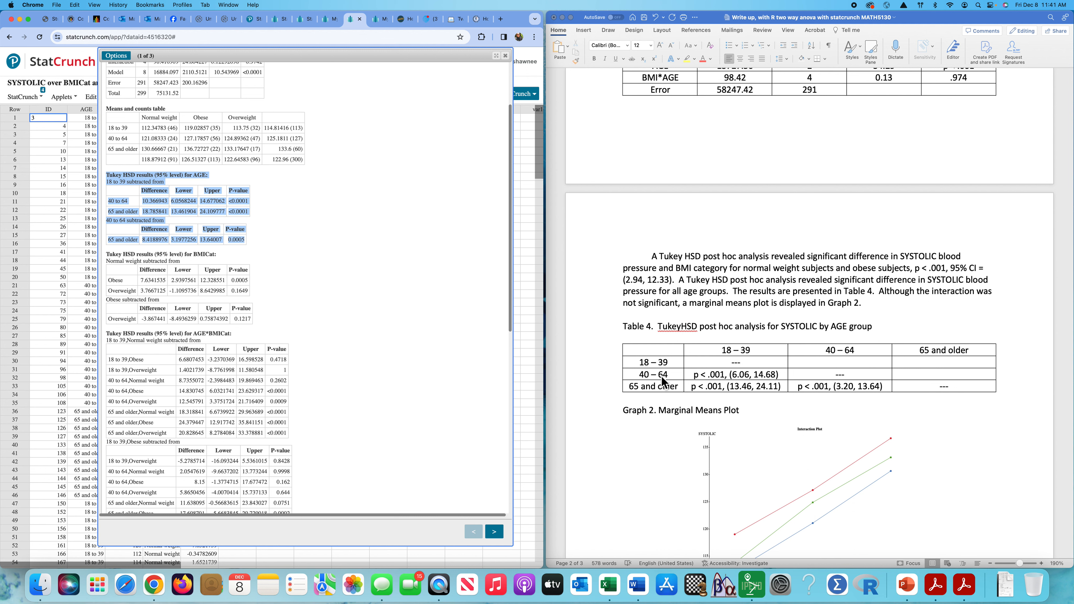
click(434, 295)
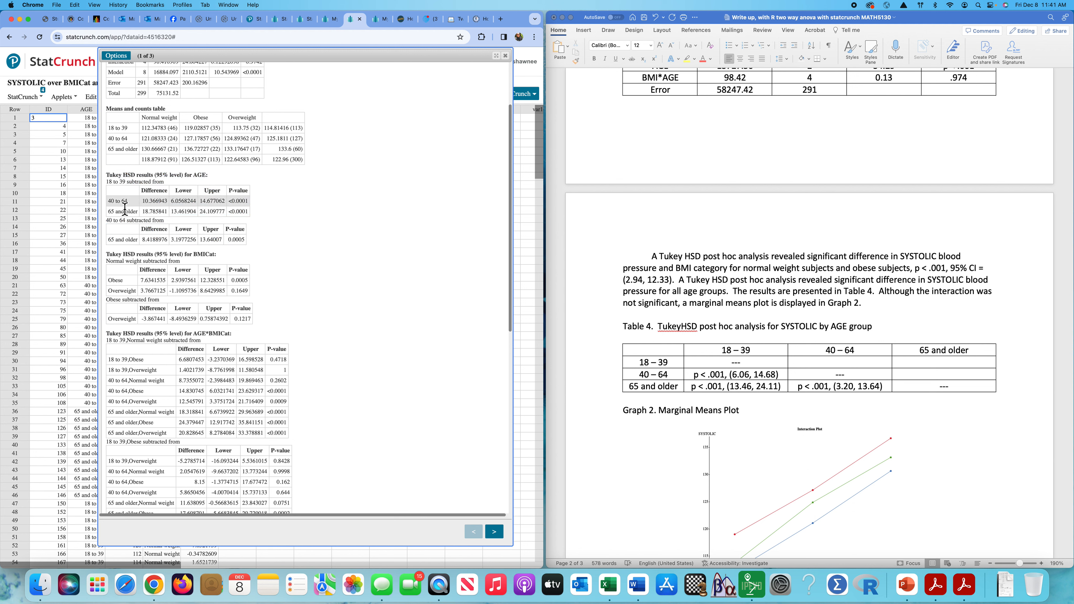
drag(109, 204, 251, 206)
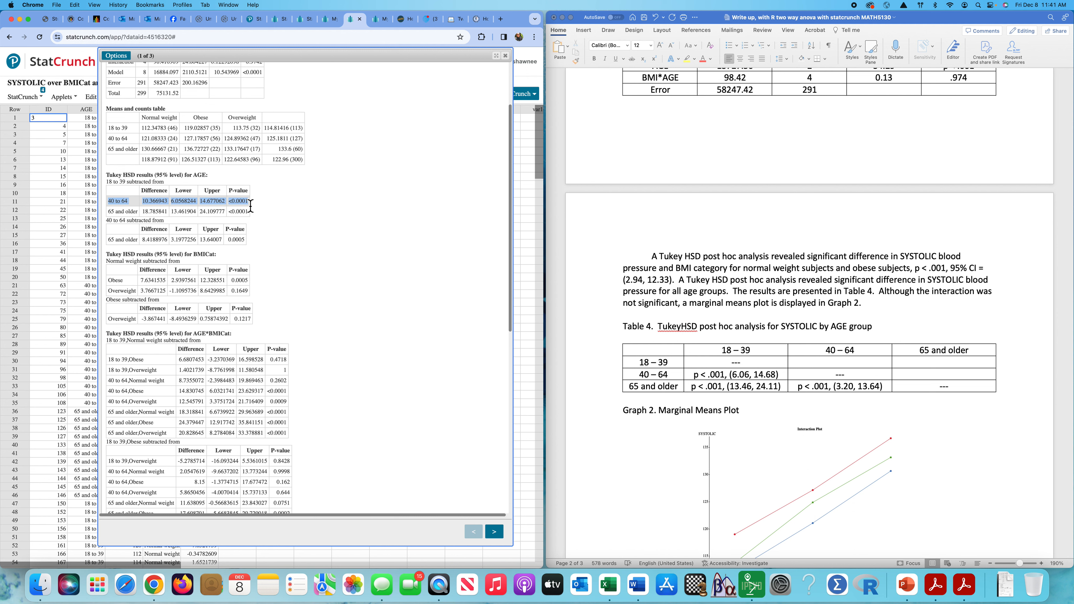
double_click(183, 202)
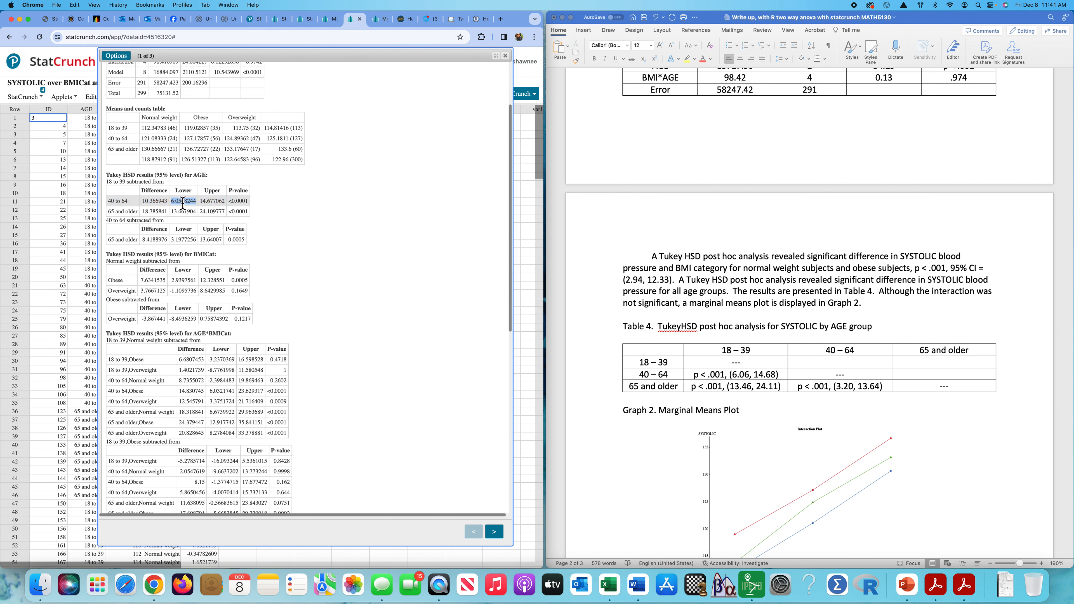
double_click(213, 202)
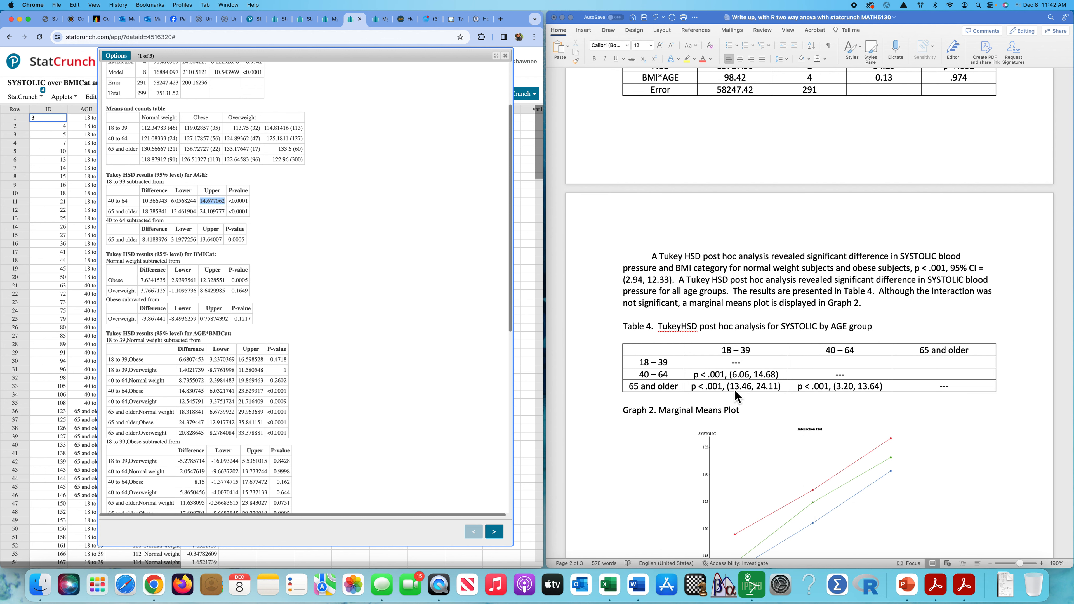
scroll(974, 275, down, 2)
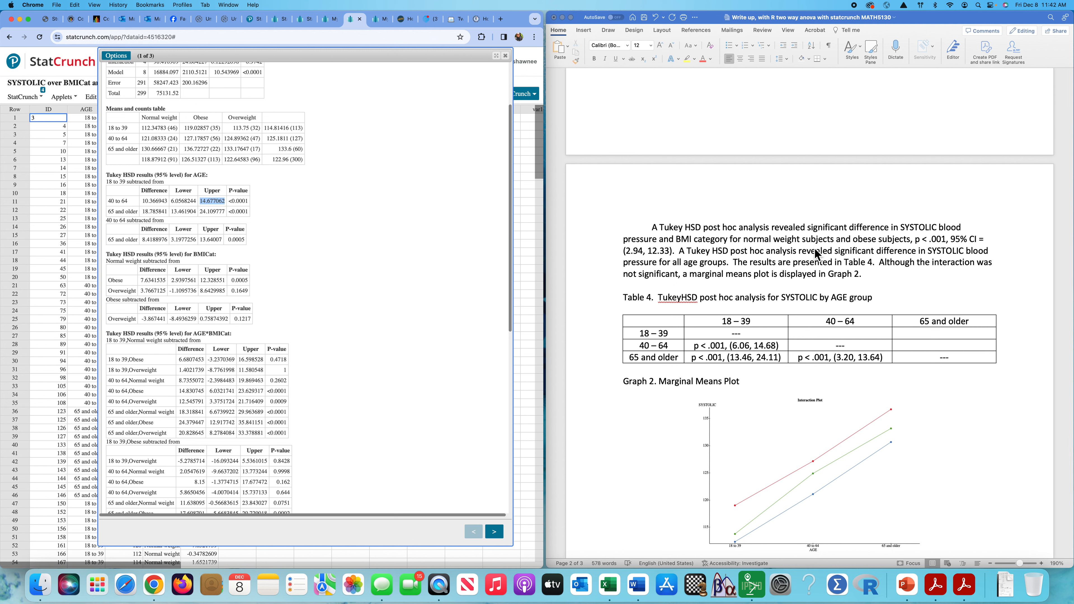
scroll(709, 250, down, 1)
scroll(709, 249, up, 1)
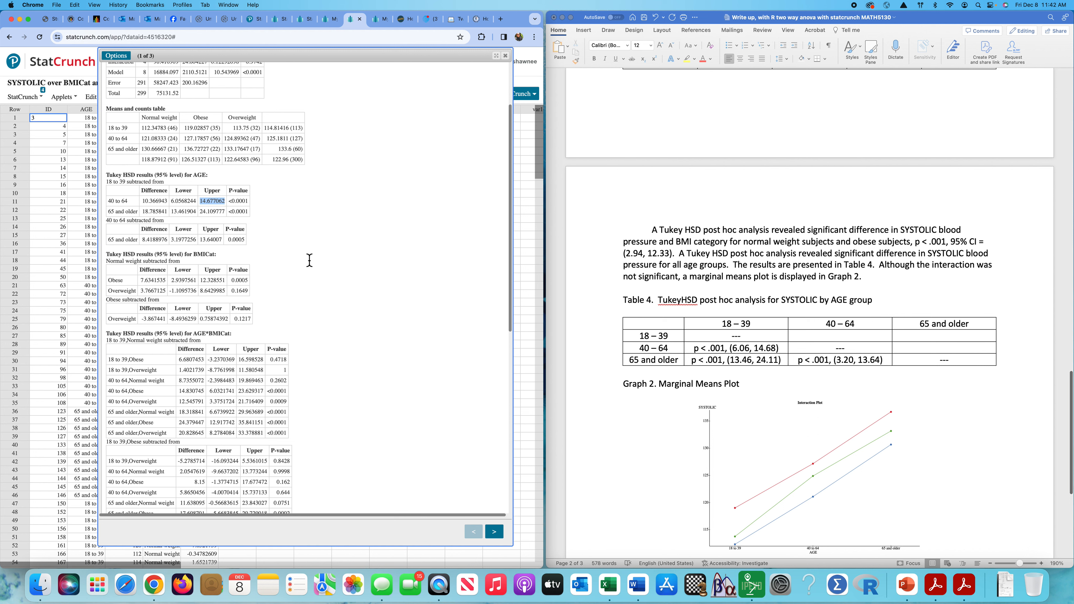
scroll(309, 260, down, 1)
Review the BMICat Tukey HSD comparisons, marking the Obese and Normal weight rows.
scroll(309, 260, down, 1)
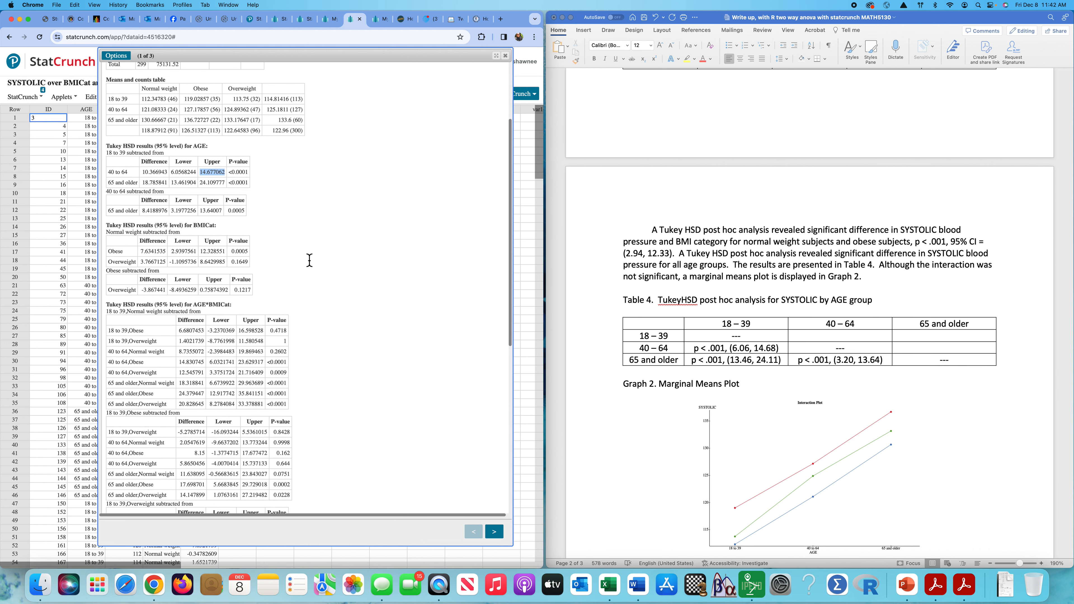
click(108, 236)
drag(108, 235, 306, 289)
click(308, 290)
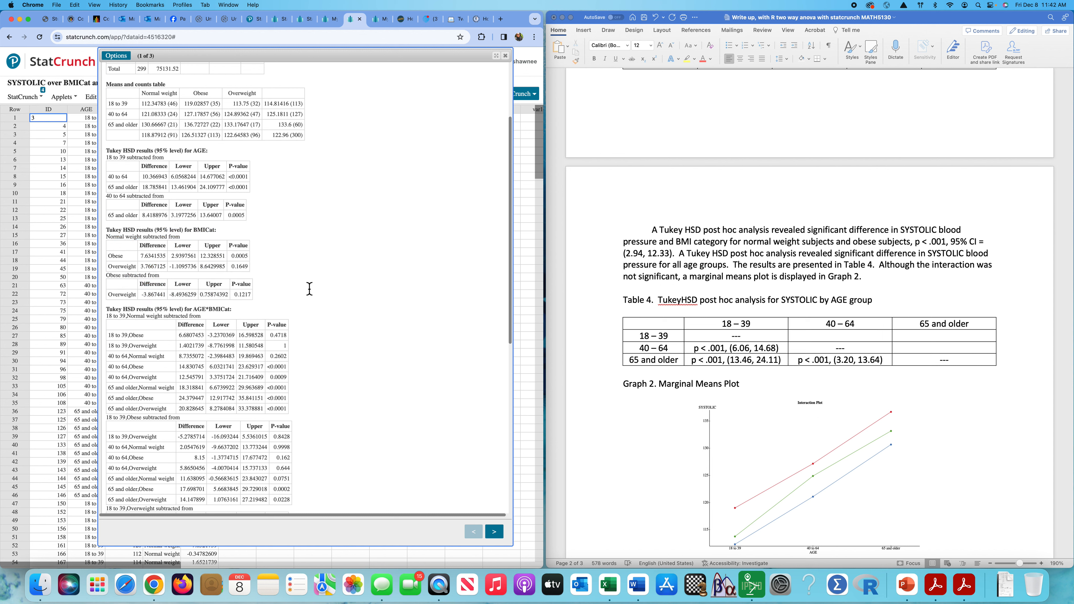
double_click(117, 257)
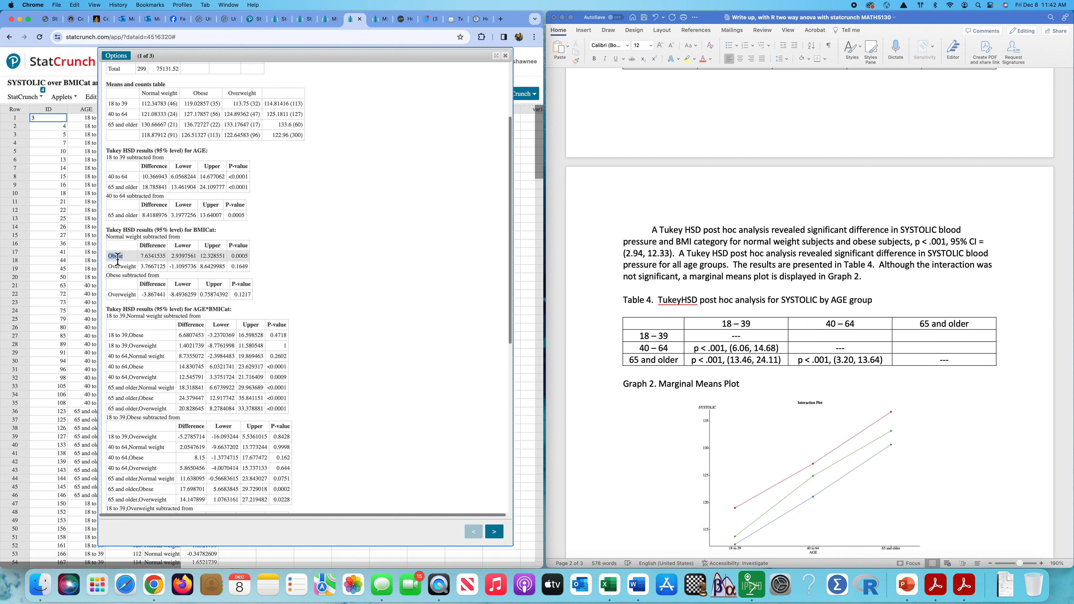
double_click(117, 238)
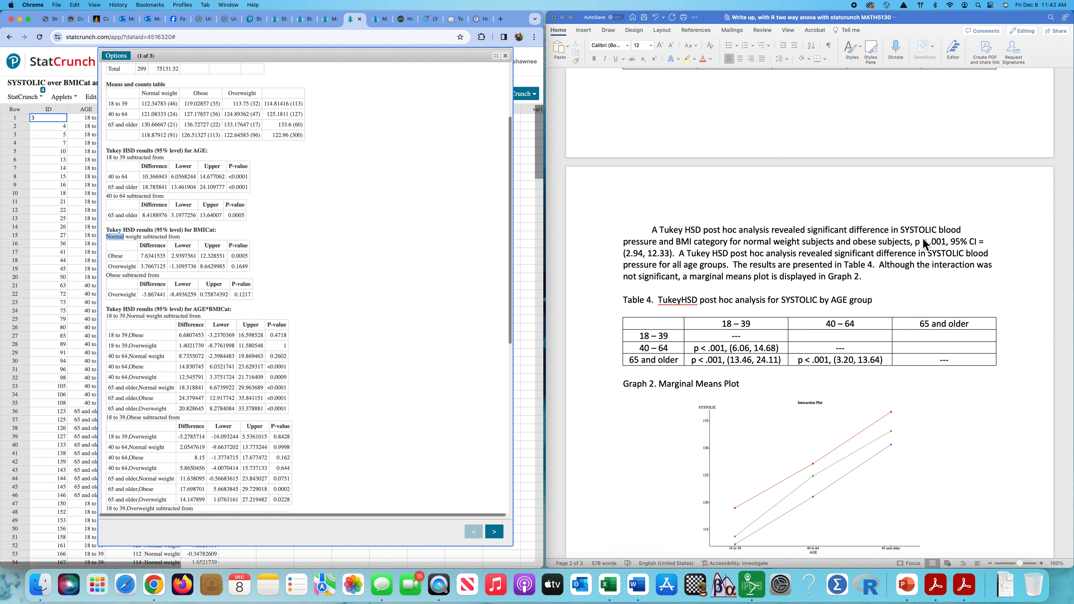
View both interaction plots (AGE and BMICat on the axis), then close the ANOVA results.
scroll(822, 251, down, 2)
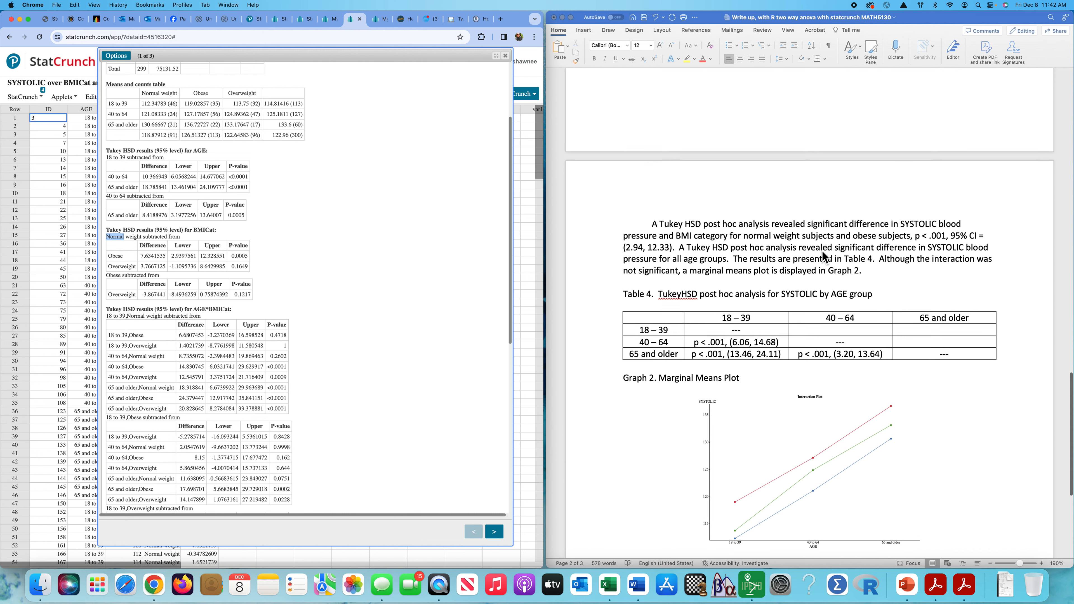
scroll(443, 290, down, 3)
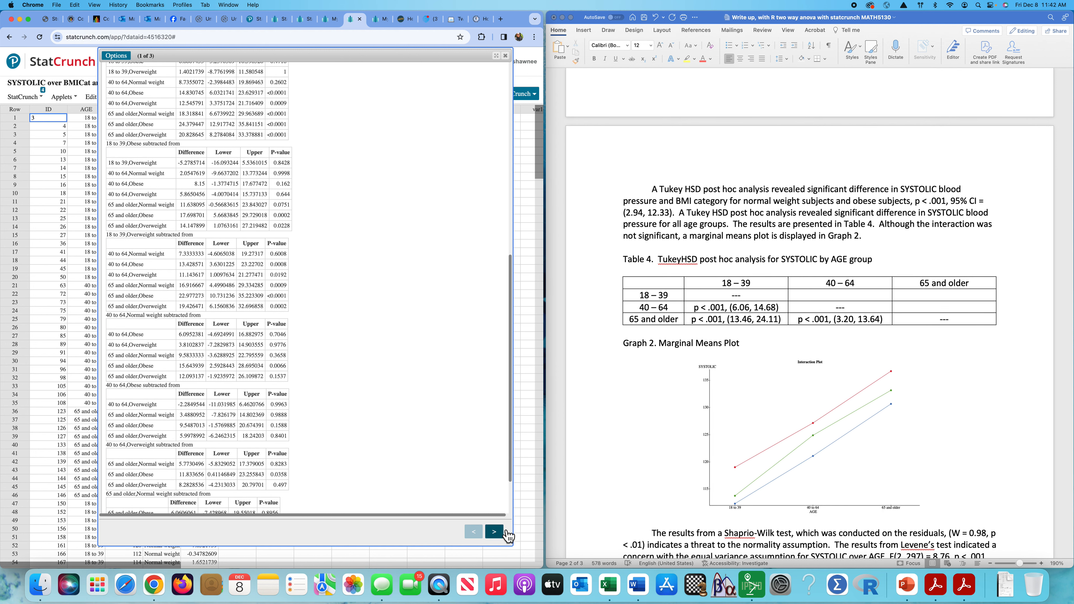
click(494, 532)
click(494, 531)
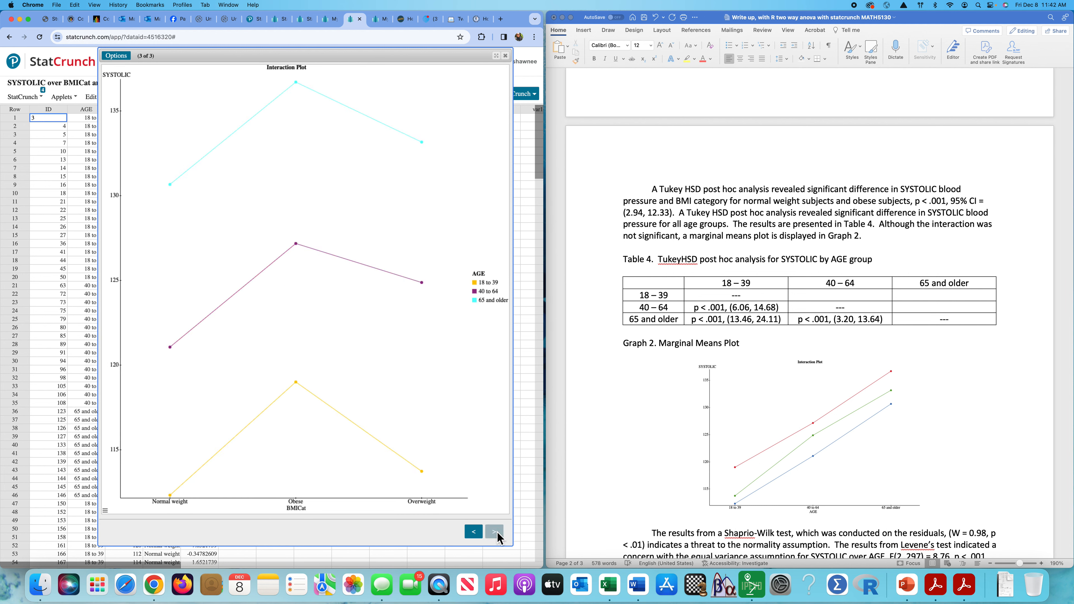
click(476, 533)
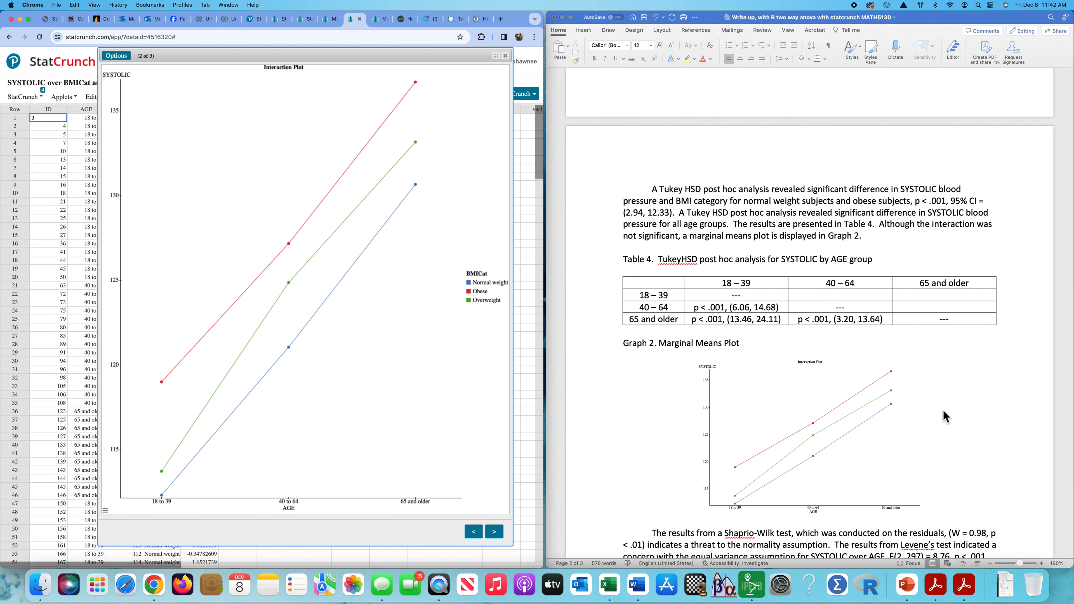
scroll(943, 411, down, 4)
scroll(944, 417, down, 2)
scroll(943, 417, down, 2)
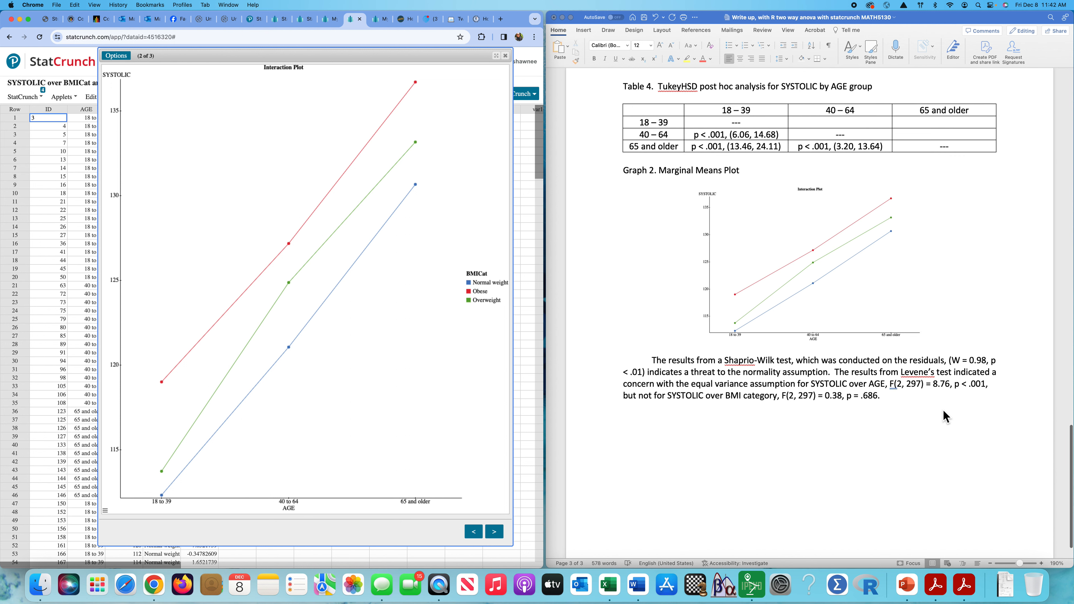
click(505, 56)
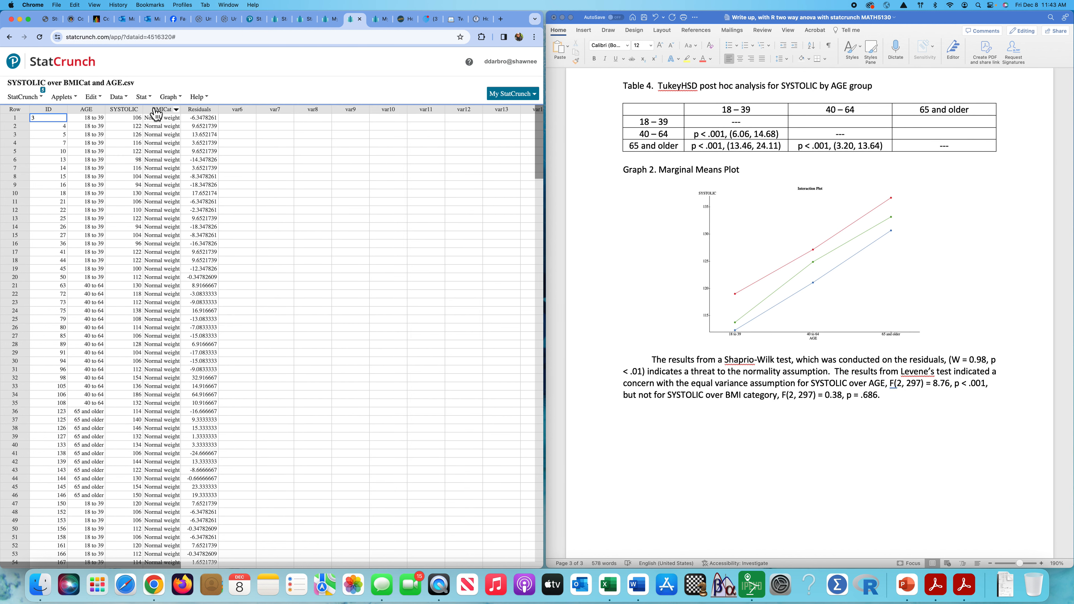
Run a one-sample test on Residuals with the Shapiro-Wilk normality test.
click(144, 96)
mouse_move(162, 152)
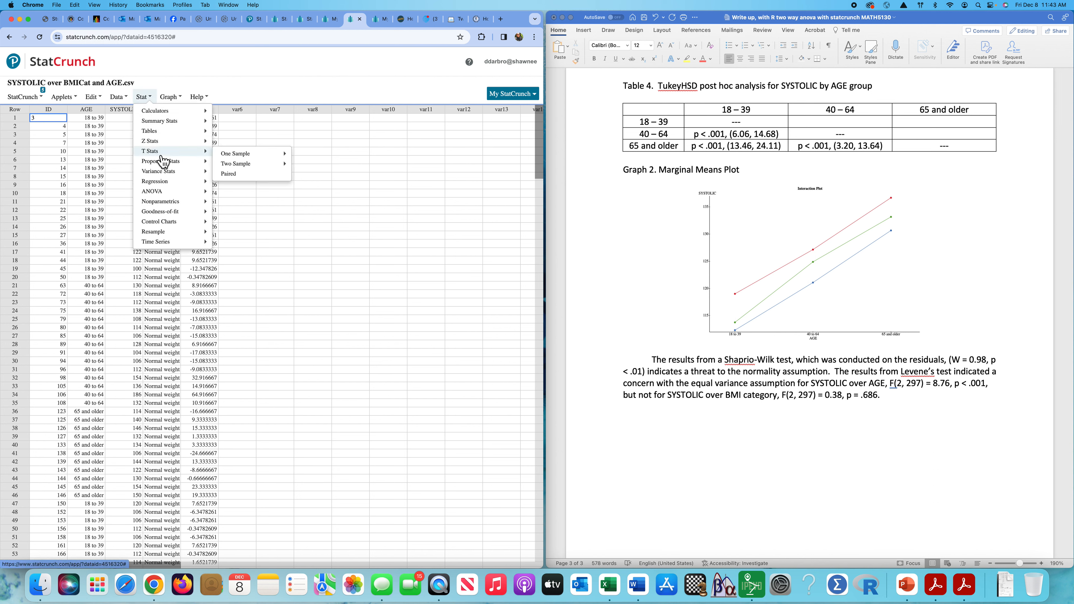
mouse_move(250, 154)
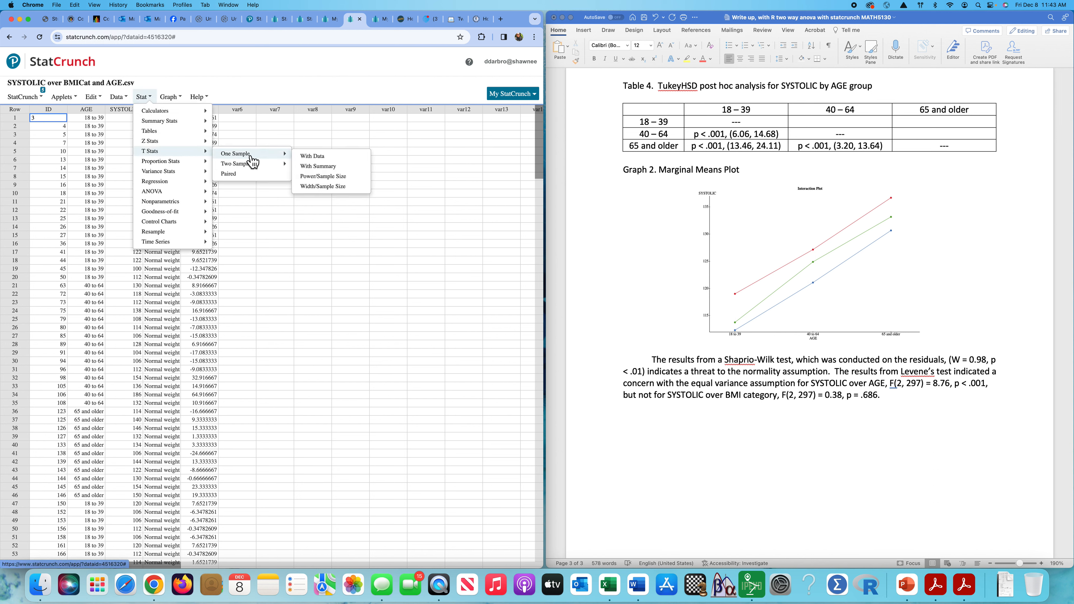
click(324, 158)
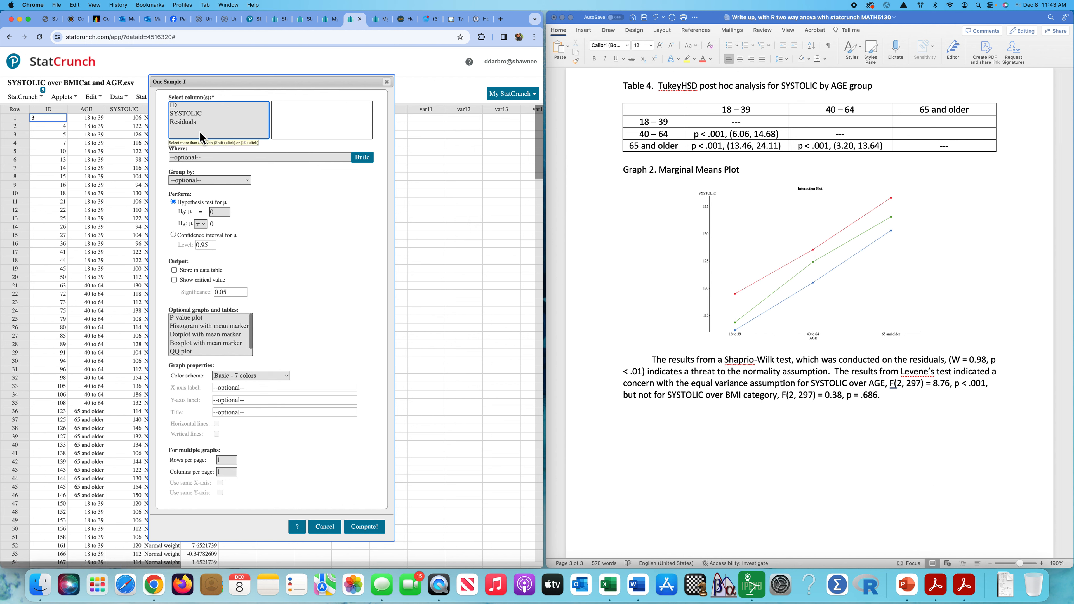
click(188, 124)
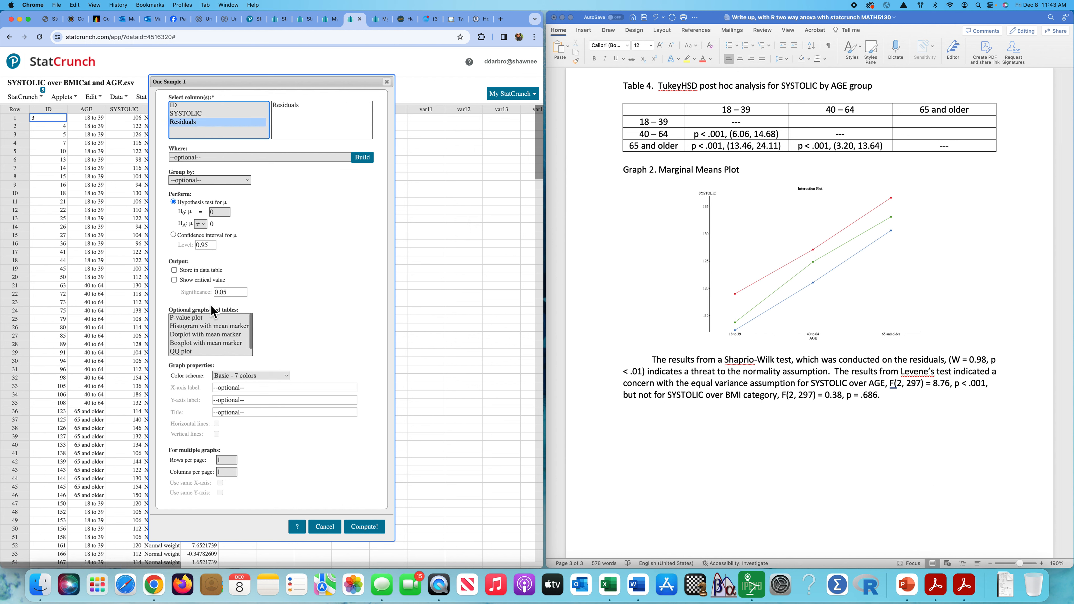
scroll(211, 332, down, 1)
click(199, 352)
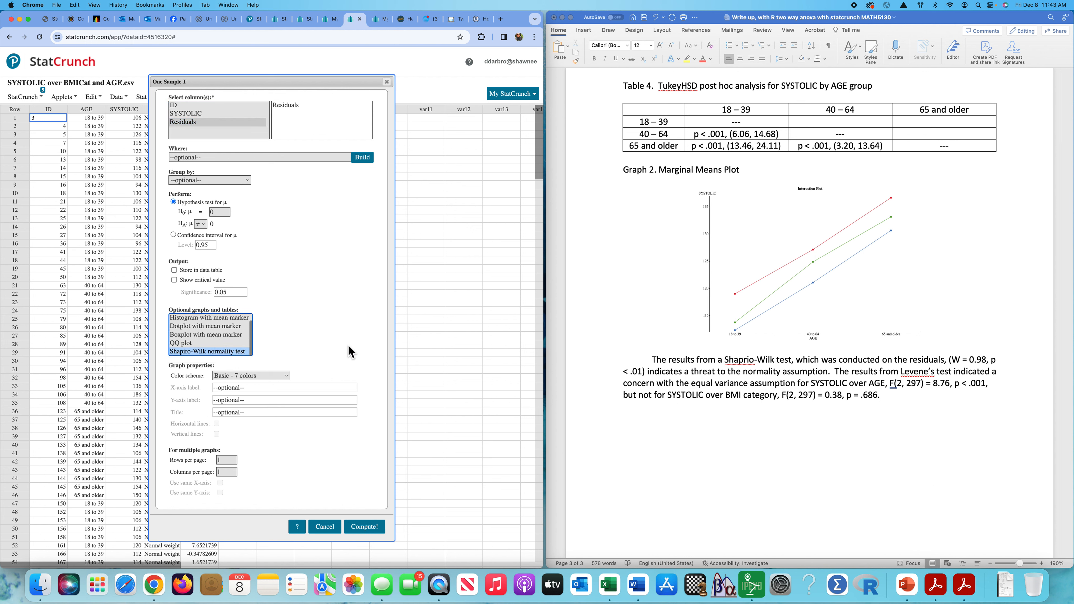
click(371, 529)
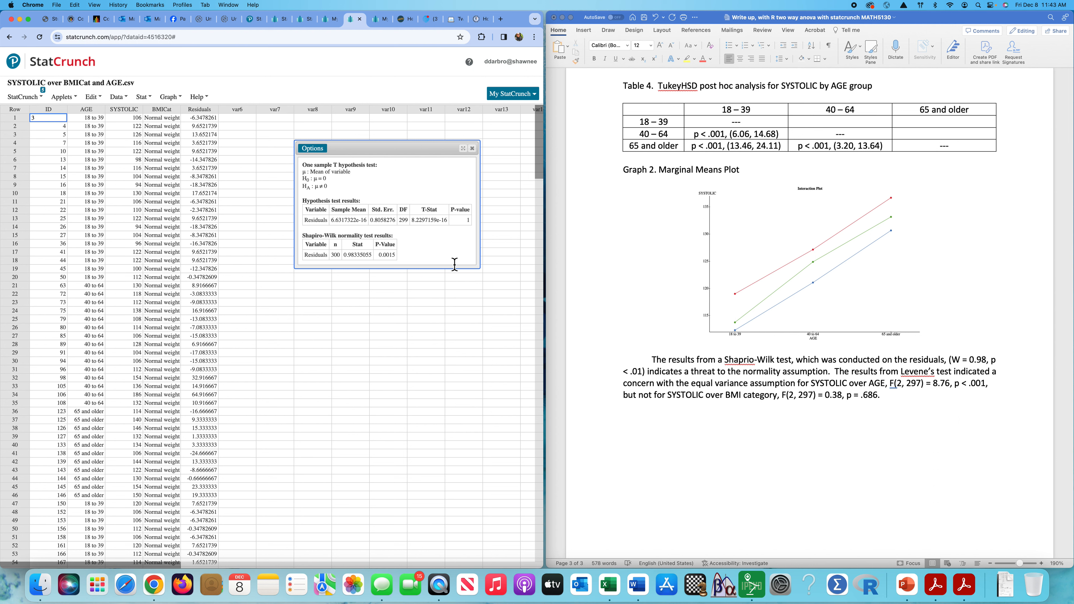
Check W = 0.98335 and p = 0.0015 in the output, then close it.
double_click(355, 255)
double_click(389, 255)
click(471, 148)
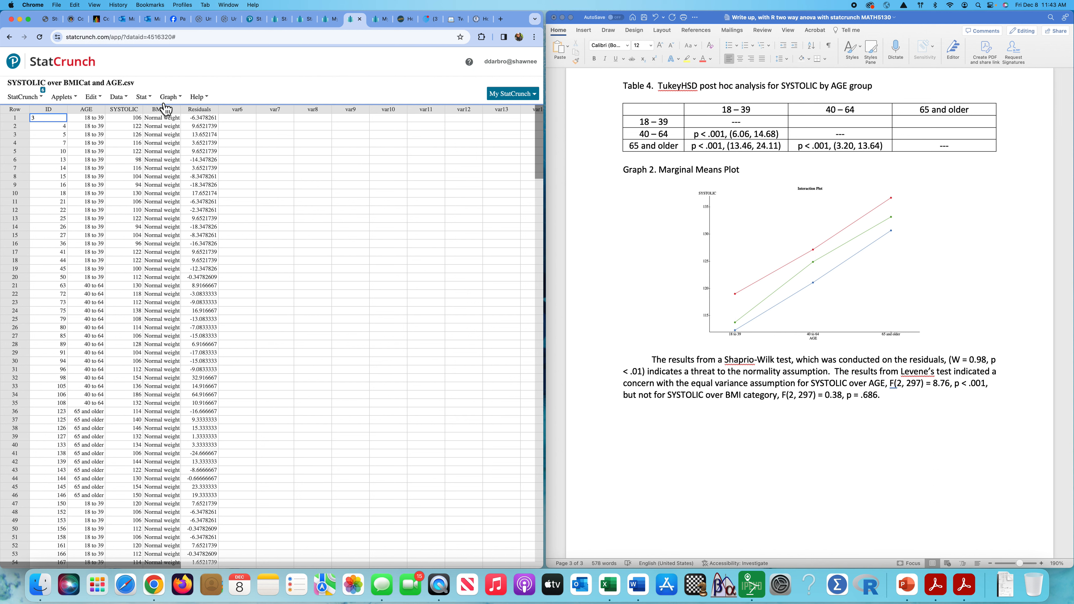
Run Levene's homogeneity test on SYSTOLIC grouped by AGE, getting 8.7584027 with p = 0.0002.
click(144, 97)
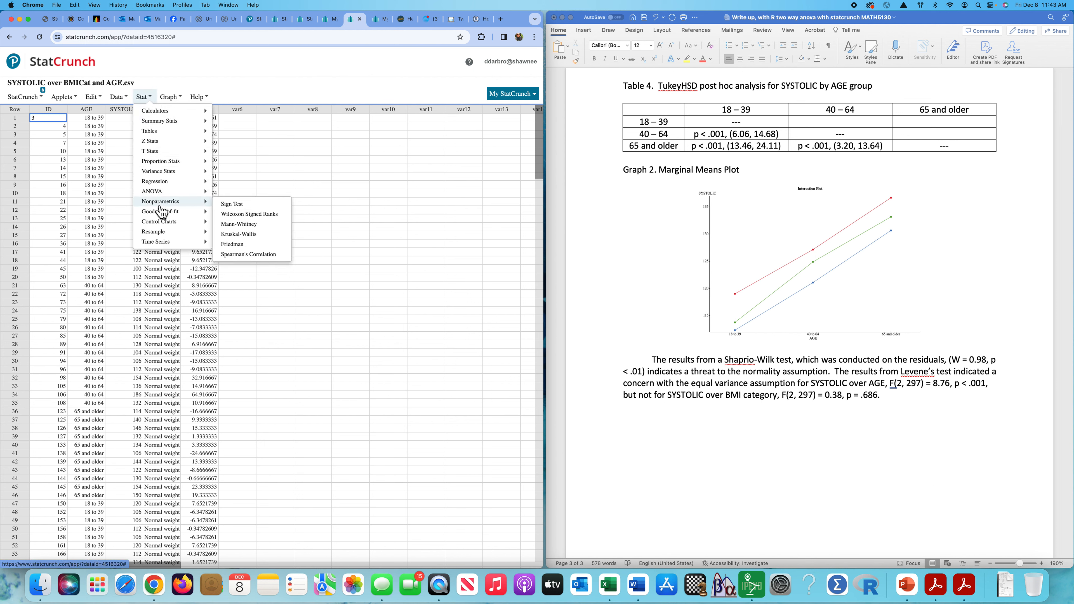
mouse_move(164, 201)
mouse_move(166, 175)
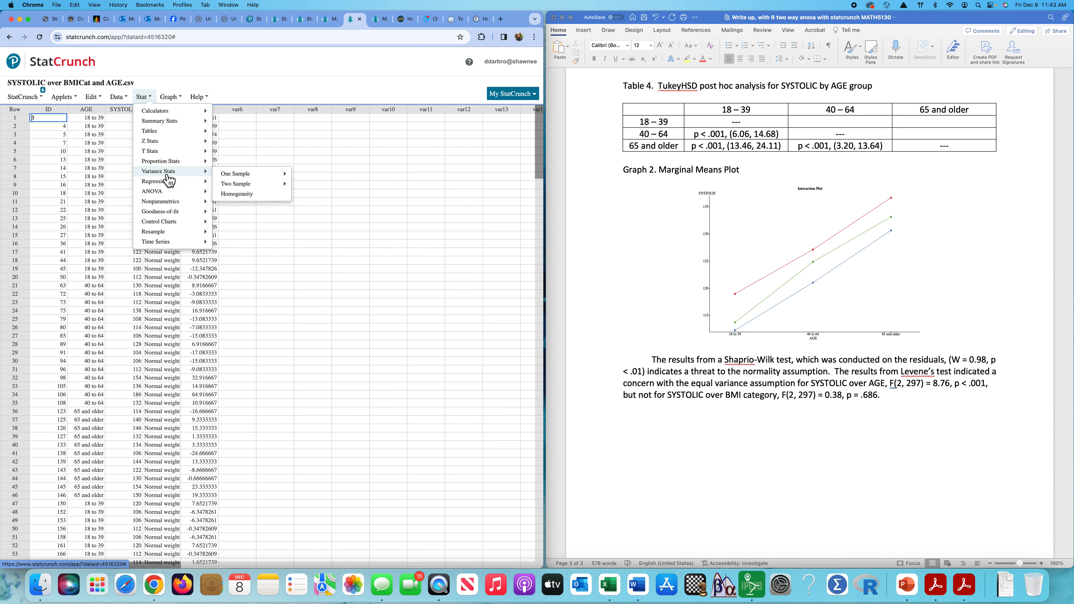
click(250, 197)
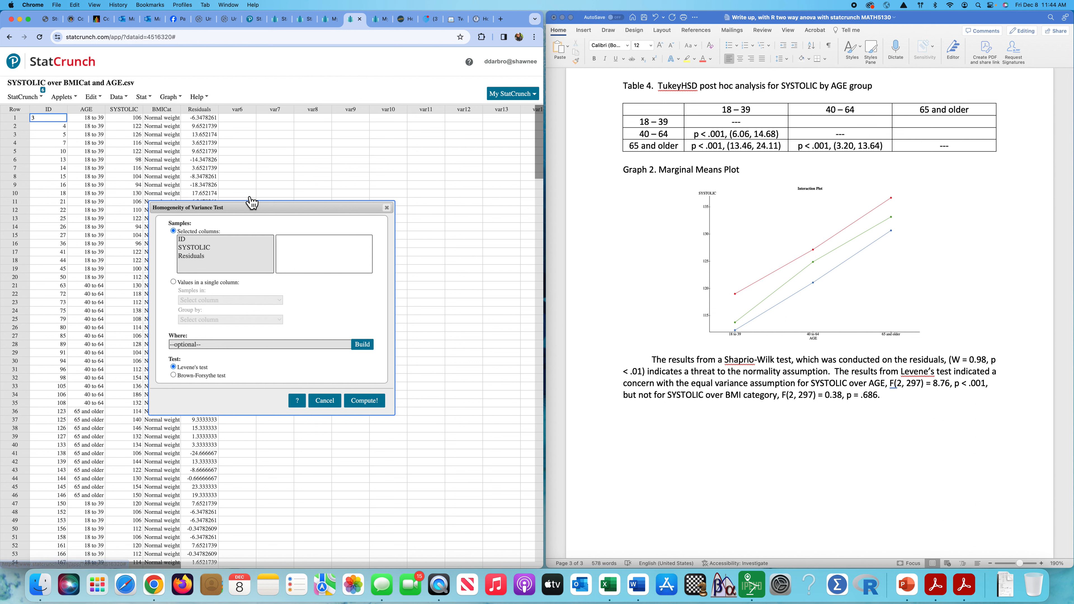
click(175, 283)
click(213, 301)
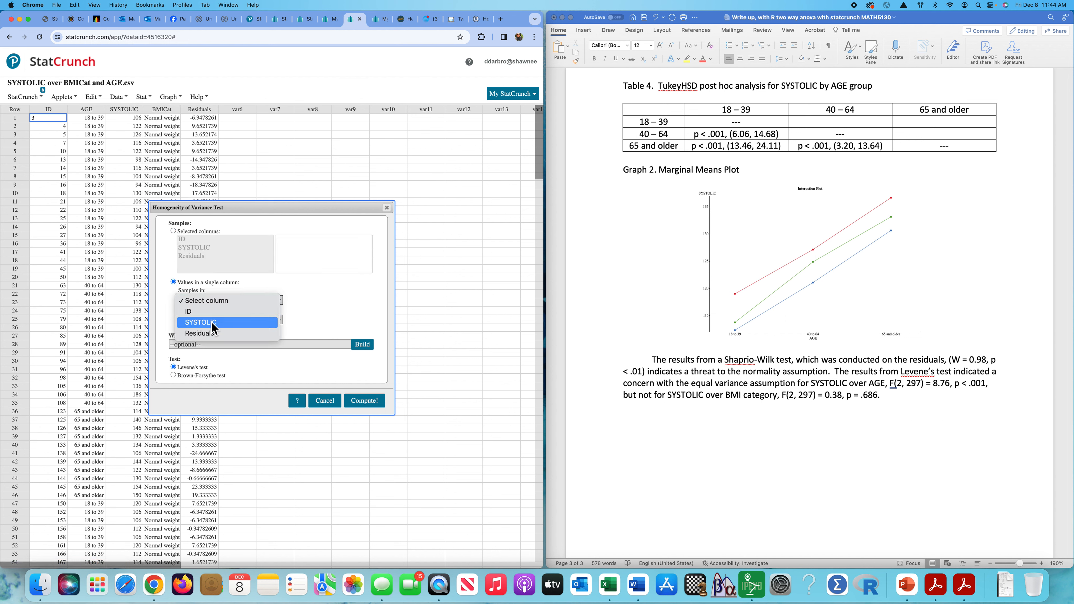
click(214, 327)
click(230, 320)
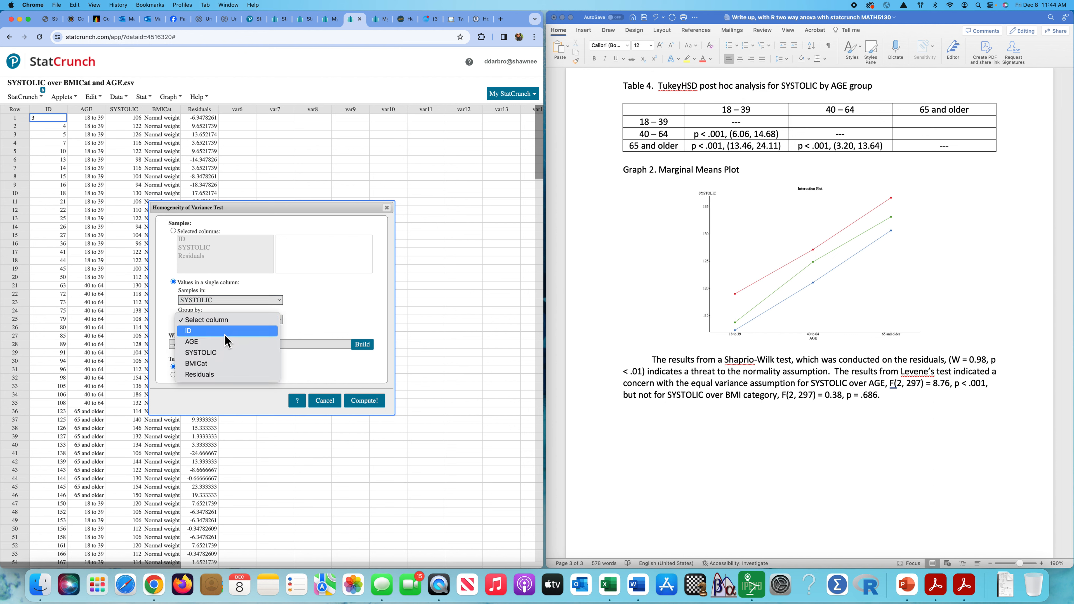
click(223, 341)
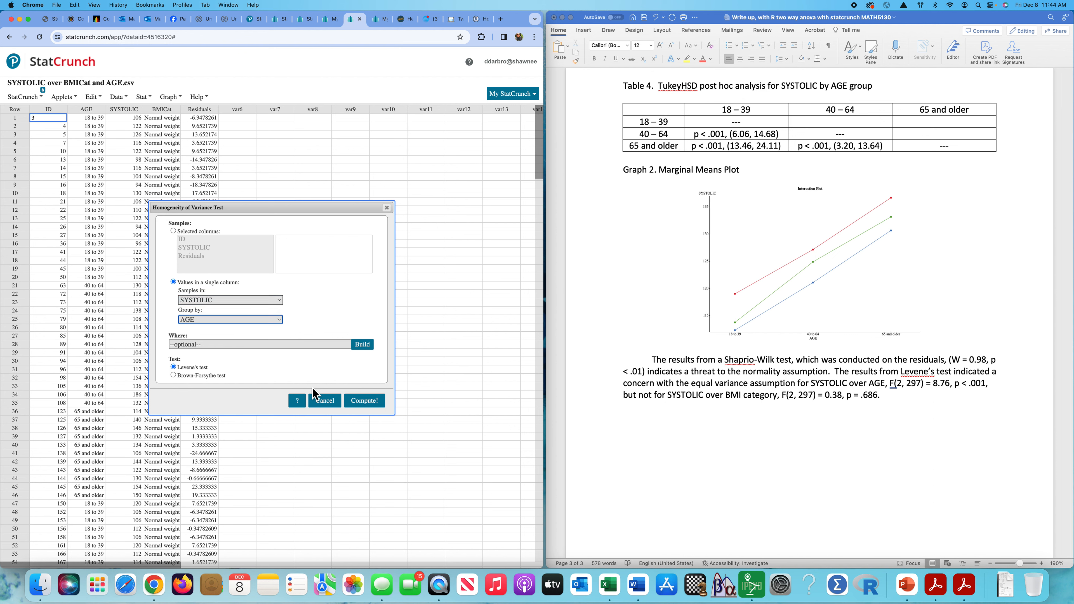
click(367, 402)
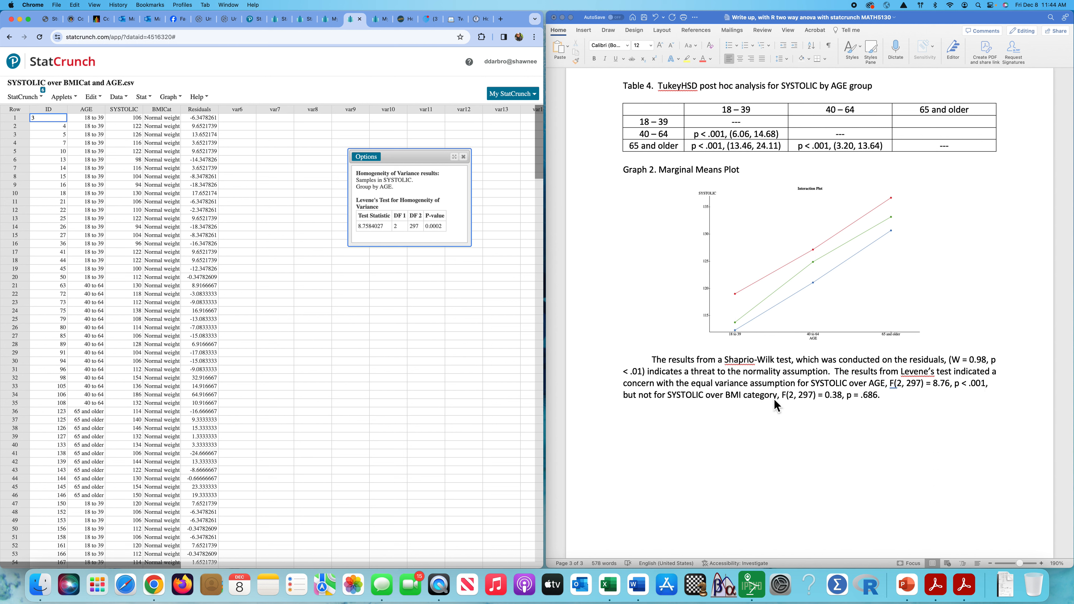
Rerun Levene's test with SYSTOLIC grouped by BMICat, giving 0.37799605, p = 0.6856.
click(373, 167)
click(376, 174)
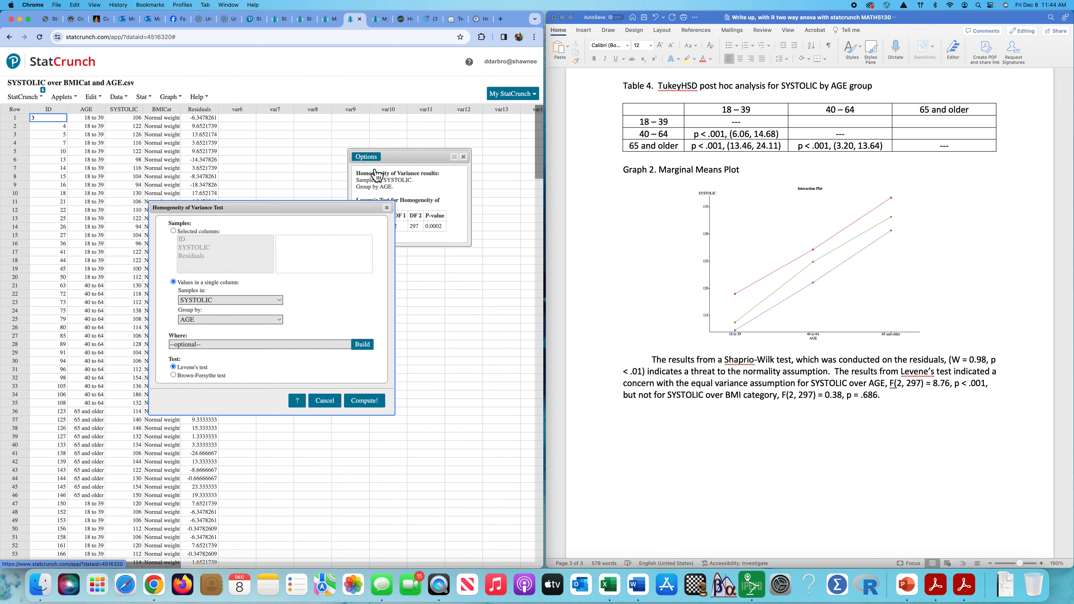
click(281, 321)
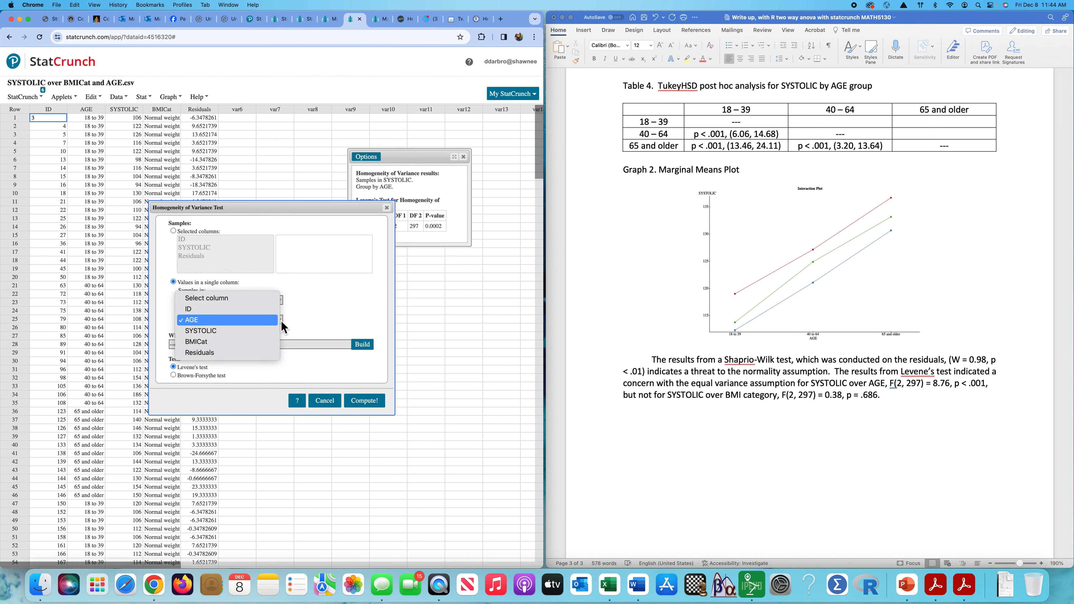
click(269, 343)
click(367, 401)
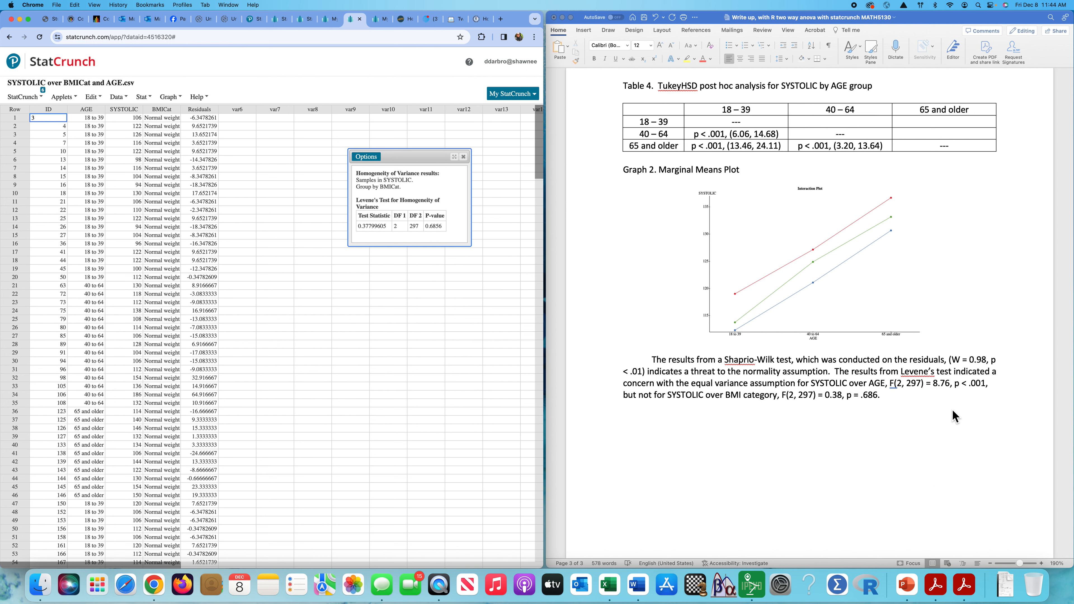
In Word, shrink the marginal means plot to 3.61" x 2.5".
click(821, 303)
click(835, 288)
drag(921, 186, 912, 208)
click(893, 372)
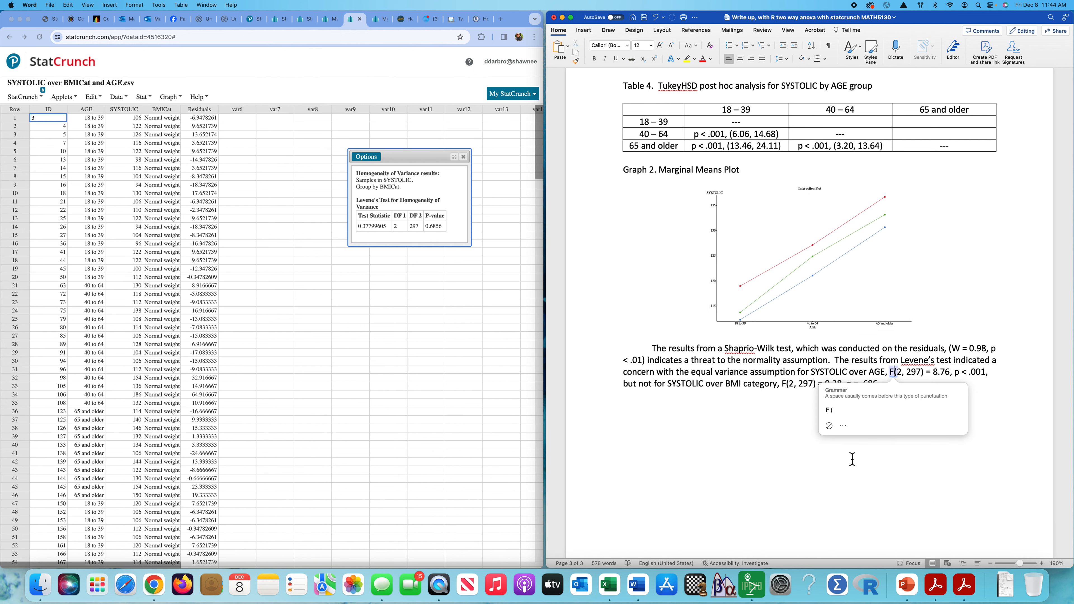
click(811, 456)
scroll(811, 457, down, 2)
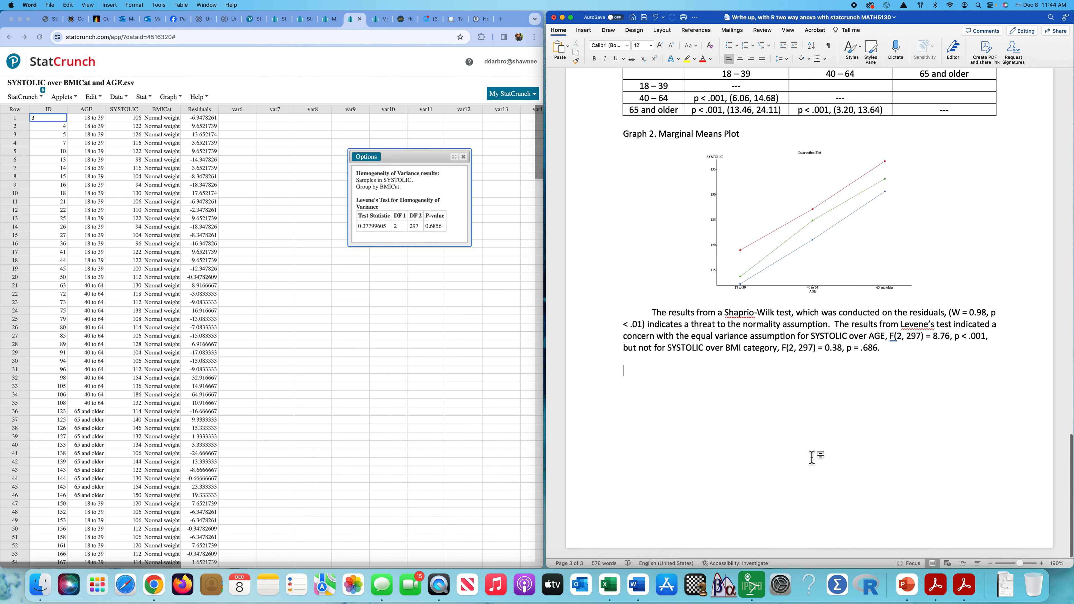
scroll(811, 456, up, 20)
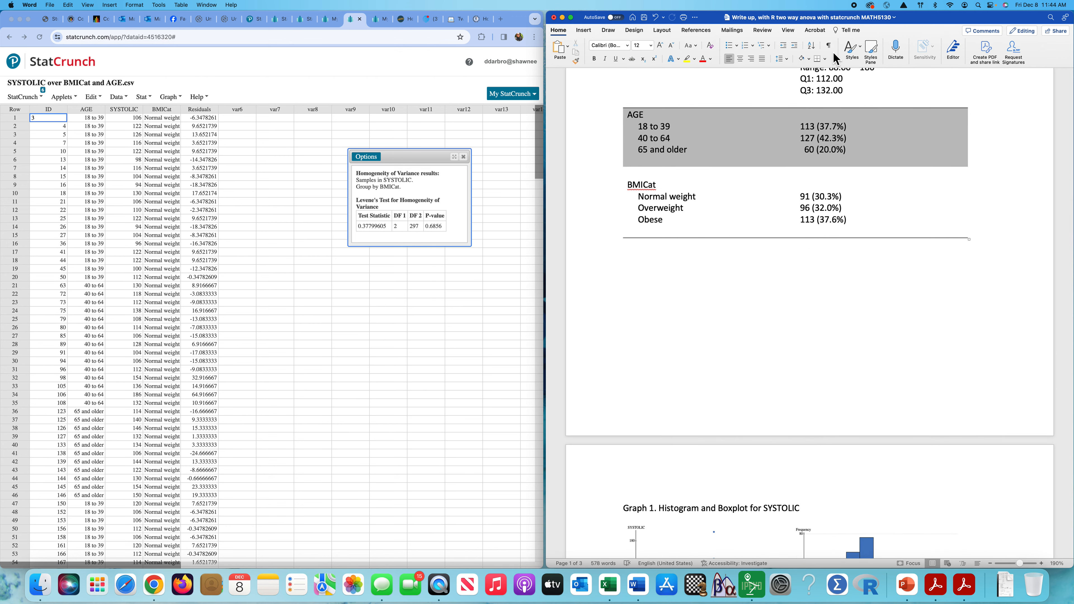